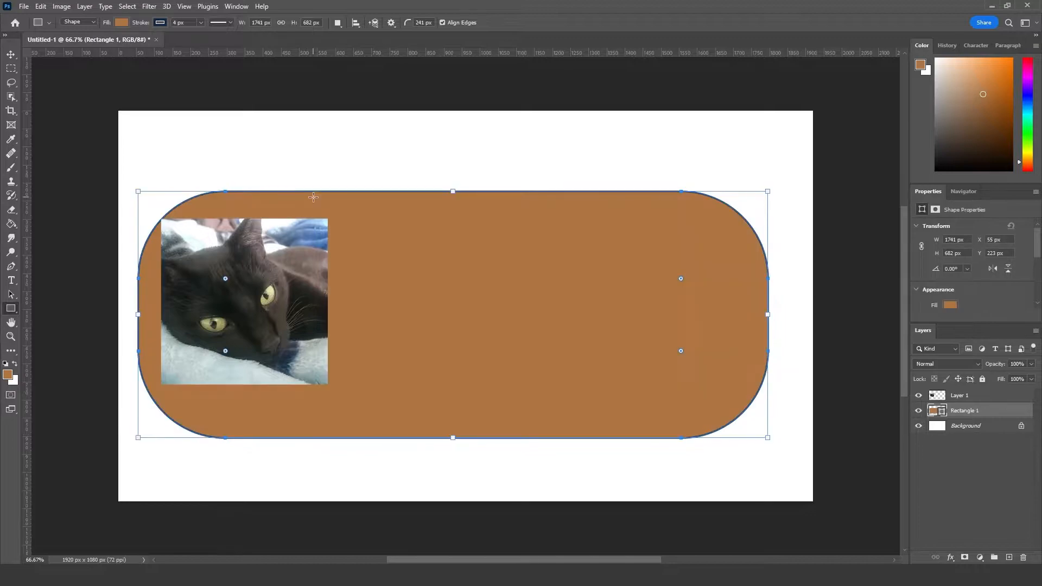
Step: Fill the large rounded rectangle with white and reduce its corners to a small, subtle rounding
{"action": "left_click_drag", "start_coordinate": [225, 279], "coordinate": [73, 174]}
{"action": "left_click", "coordinate": [950, 70]}
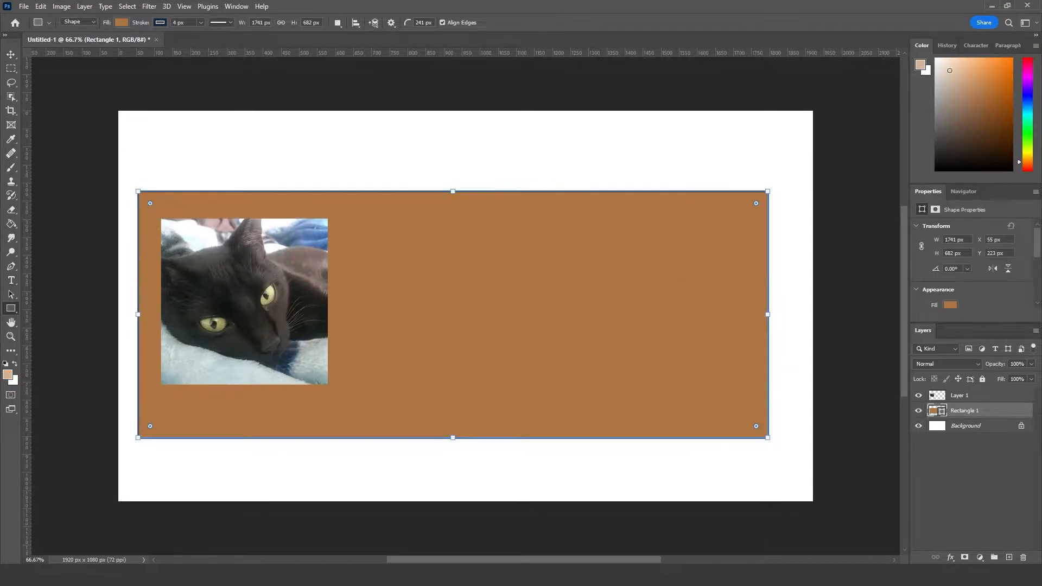
{"action": "left_click", "coordinate": [951, 305]}
{"action": "left_click", "coordinate": [893, 362]}
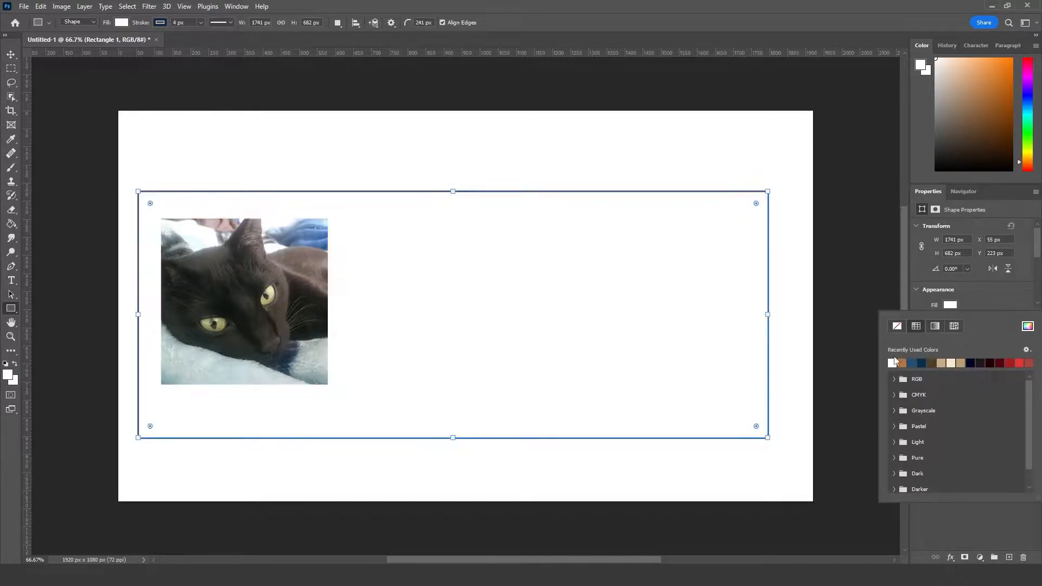
{"action": "left_click", "coordinate": [8, 53]}
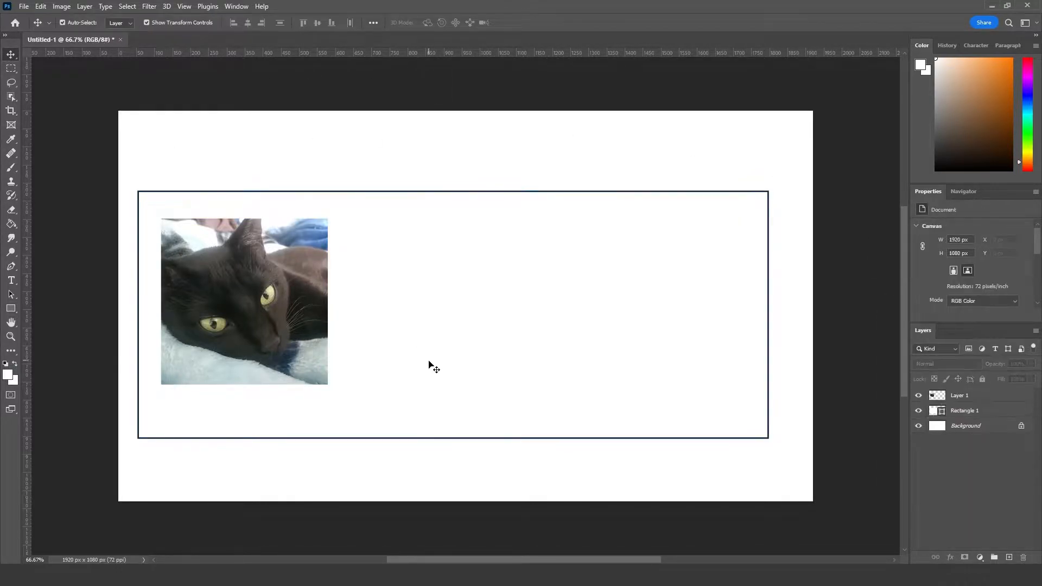
{"action": "left_click_drag", "start_coordinate": [754, 204], "coordinate": [735, 222]}
{"action": "left_click", "coordinate": [840, 218]}
Step: Crop the canvas above and below the rectangle to about 1920 × 801 px
{"action": "left_click", "coordinate": [11, 111]}
{"action": "left_click_drag", "start_coordinate": [445, 111], "coordinate": [465, 141]}
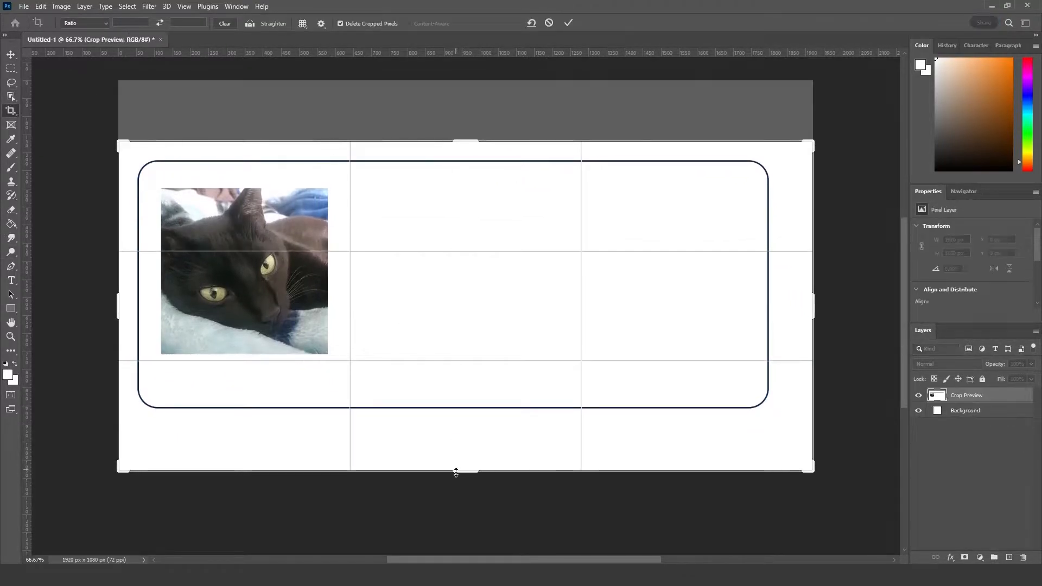
{"action": "left_click_drag", "start_coordinate": [456, 472], "coordinate": [464, 446]}
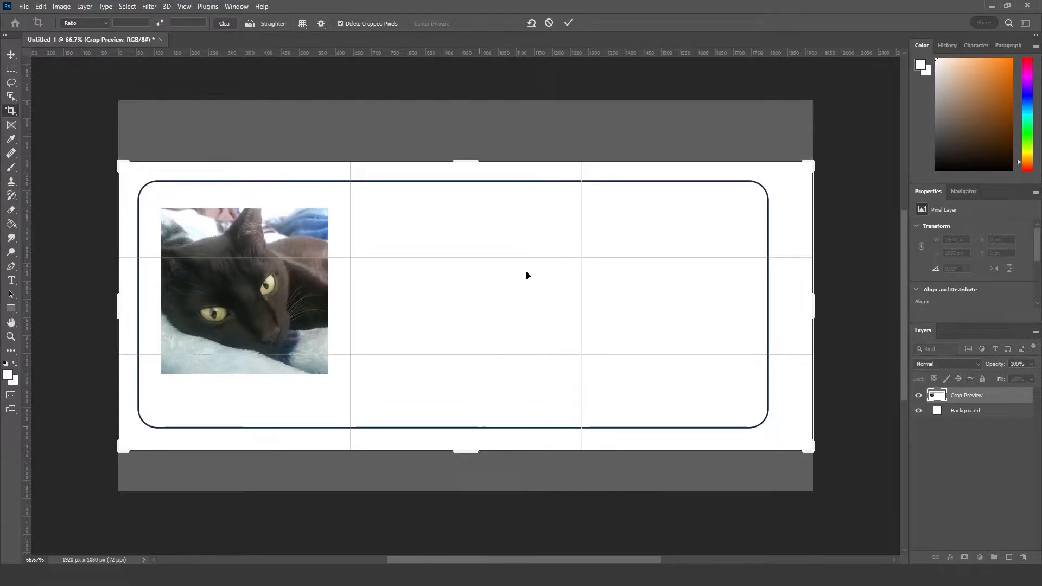
{"action": "key", "text": "Return"}
Step: Enlarge the cat photo inside the rectangle to about 531 × 529 px, keeping its upper-left corner in place
{"action": "key", "text": "v"}
{"action": "left_click", "coordinate": [277, 302]}
{"action": "left_click_drag", "start_coordinate": [332, 376], "coordinate": [355, 402]}
{"action": "left_click", "coordinate": [537, 22]}
{"action": "left_click", "coordinate": [407, 109]}
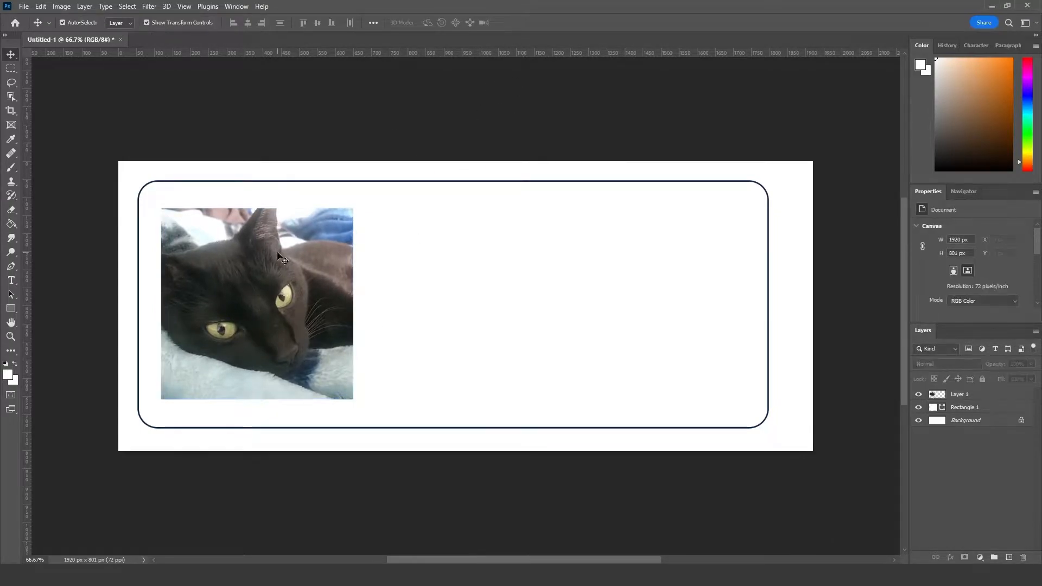
{"action": "left_click", "coordinate": [261, 314]}
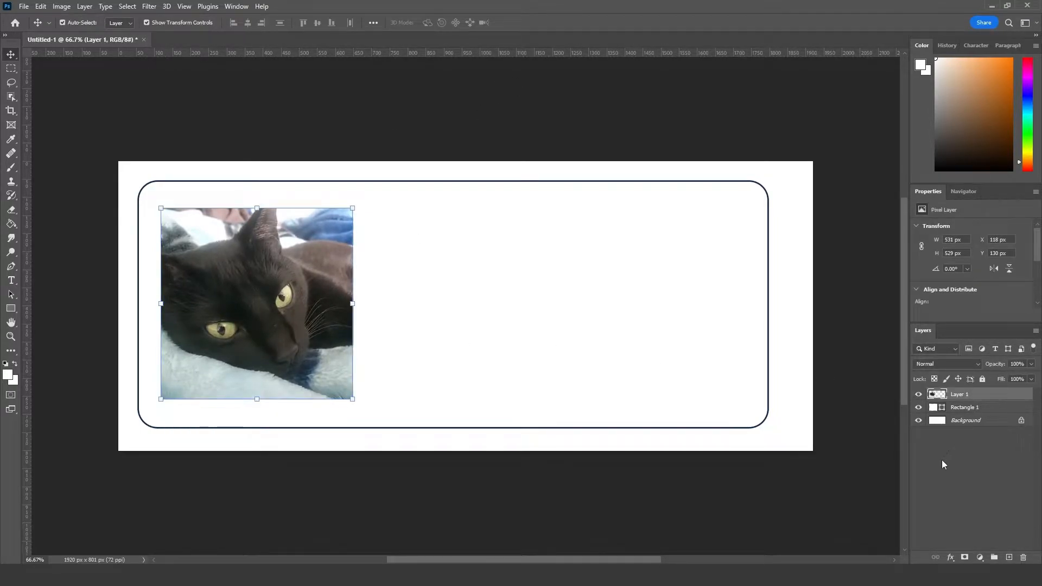
Step: On a new layer above the rectangle, draw a white circle about 177 px wide beside the photo's upper right corner
{"action": "left_click", "coordinate": [980, 411]}
{"action": "key", "text": "ctrl+shift+n"}
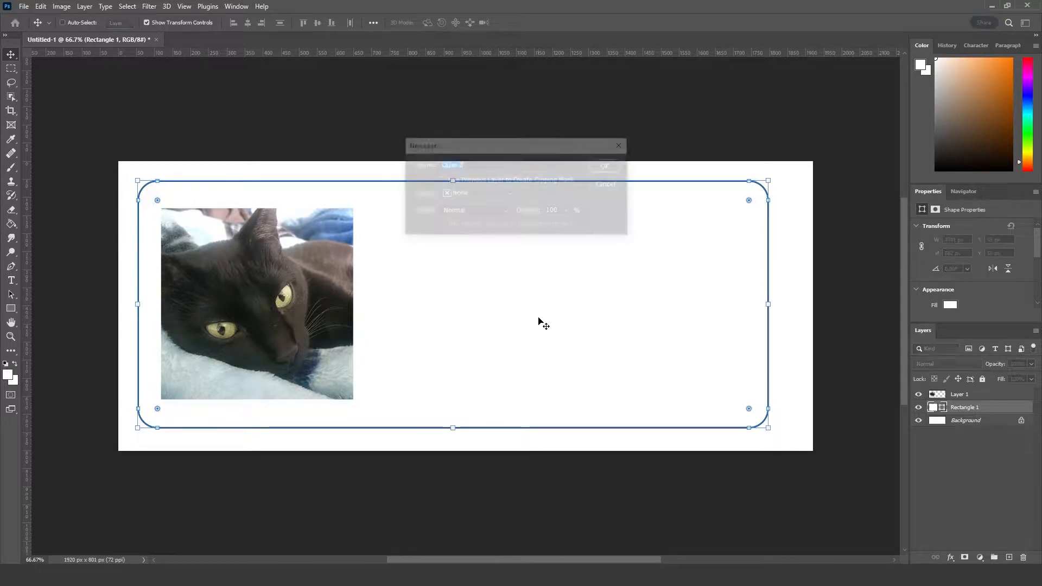
{"action": "key", "text": "Return"}
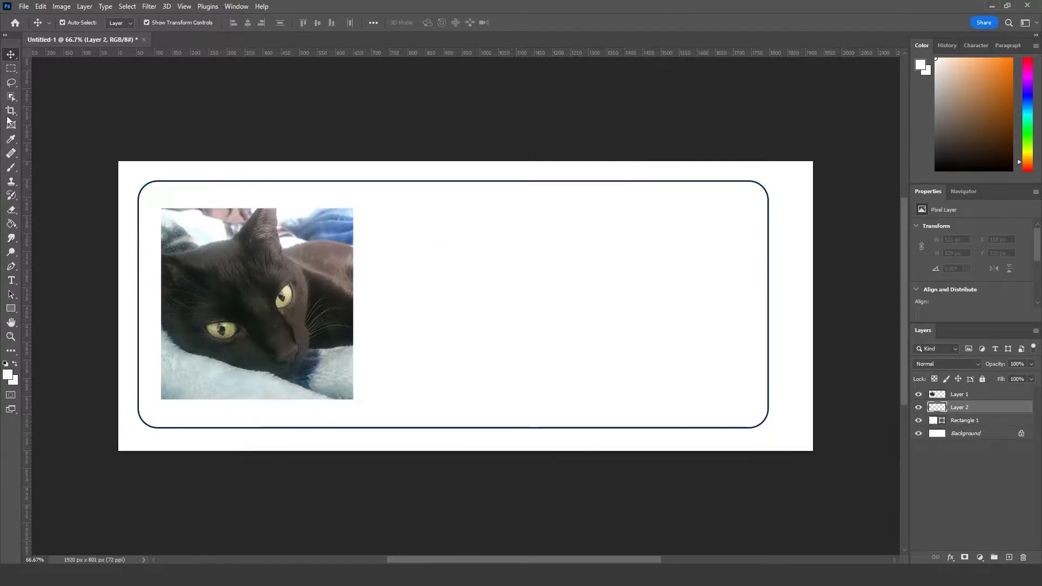
{"action": "right_click", "coordinate": [11, 312]}
{"action": "left_click", "coordinate": [54, 319]}
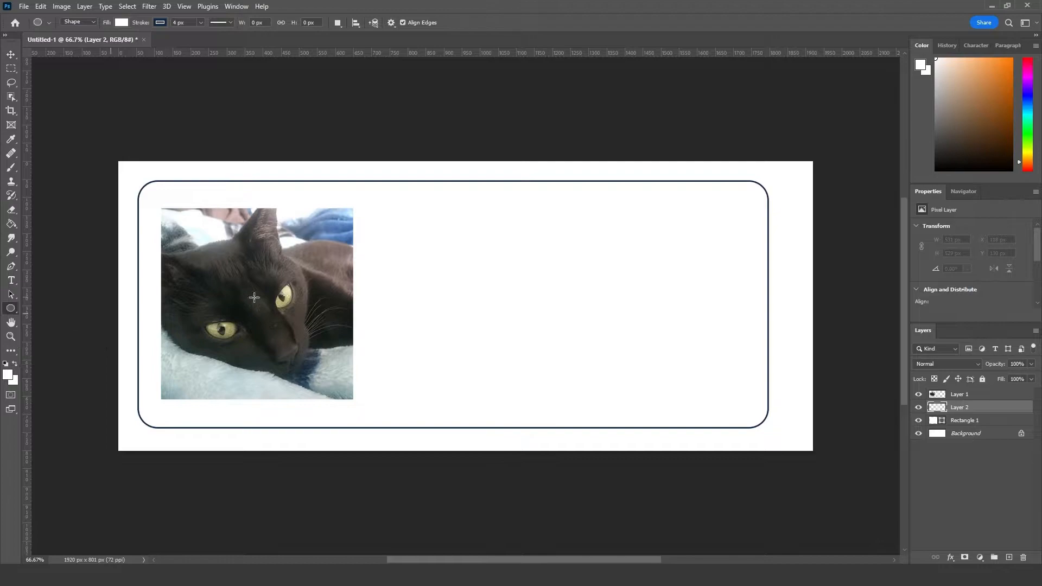
{"action": "left_click_drag", "start_coordinate": [382, 213], "coordinate": [456, 275]}
{"action": "left_click", "coordinate": [11, 54]}
{"action": "left_click_drag", "start_coordinate": [418, 239], "coordinate": [410, 232]}
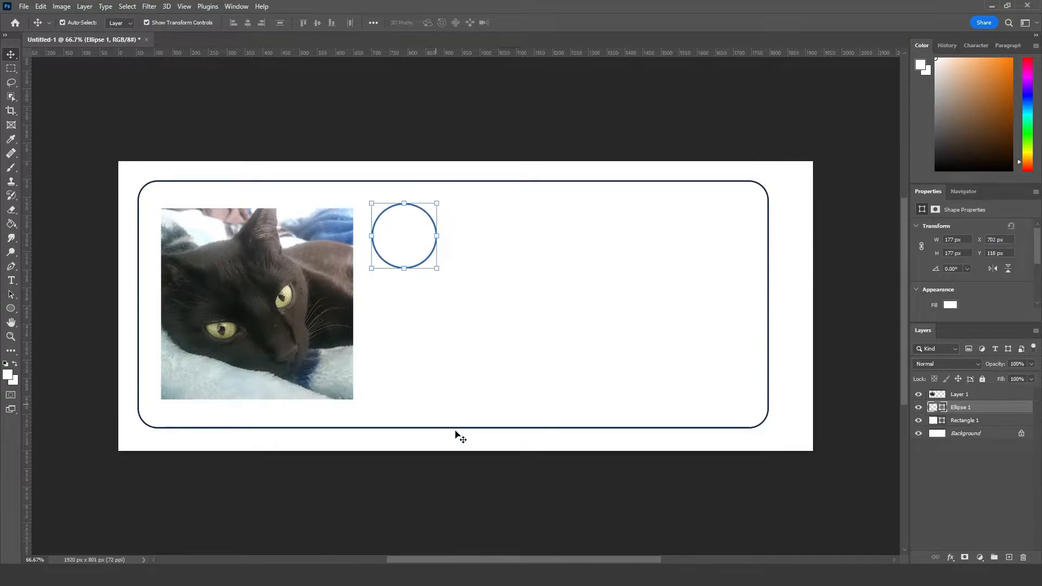
{"action": "left_click", "coordinate": [489, 463]}
Step: Duplicate the circle four times to form an evenly spaced horizontal row of five beside the photo
{"action": "left_click", "coordinate": [419, 232]}
{"action": "key", "text": "ctrl+j"}
{"action": "left_click", "coordinate": [427, 238]}
{"action": "left_click_drag", "start_coordinate": [391, 240], "coordinate": [696, 239]}
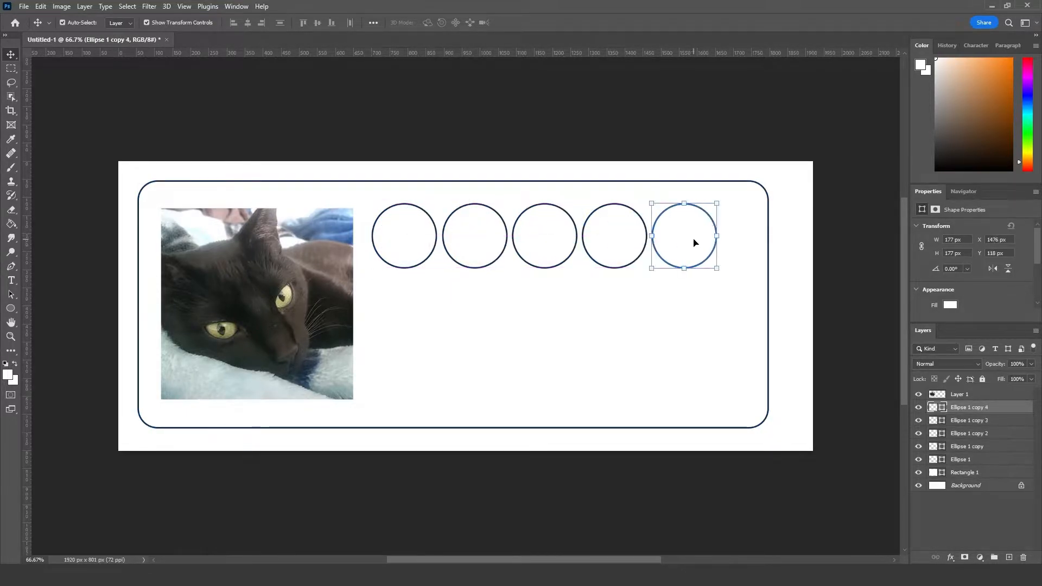
Step: Duplicate the row of five circles twice below itself to form a grid of three rows
{"action": "left_click", "coordinate": [614, 240], "text": "shift"}
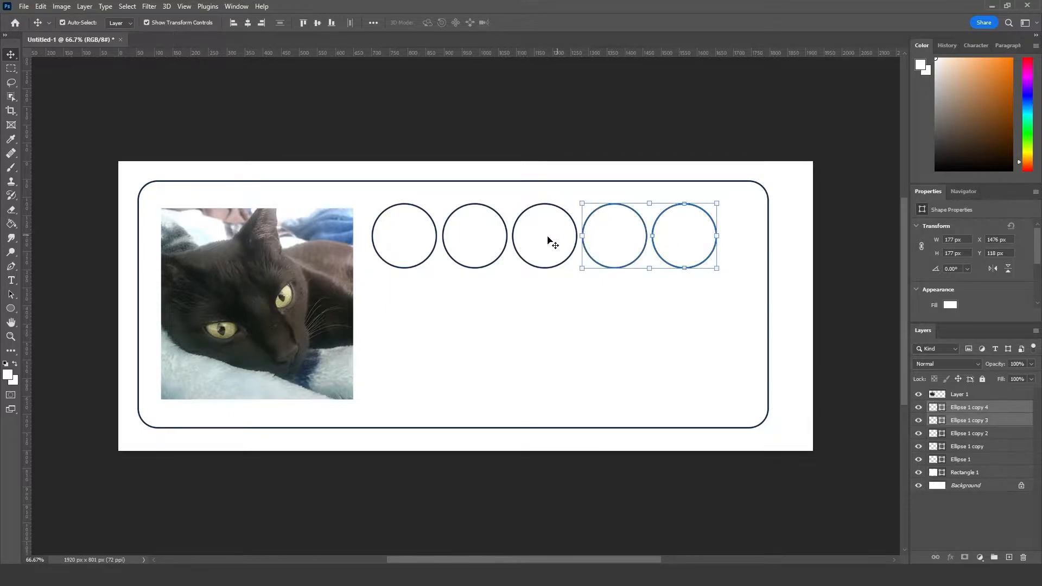
{"action": "left_click", "coordinate": [548, 236], "text": "shift"}
{"action": "left_click", "coordinate": [471, 241], "text": "shift"}
{"action": "left_click", "coordinate": [400, 237], "text": "shift"}
{"action": "left_click_drag", "start_coordinate": [482, 242], "coordinate": [552, 307]}
{"action": "key", "text": "ctrl+j"}
{"action": "left_click_drag", "start_coordinate": [635, 305], "coordinate": [627, 380]}
{"action": "left_click", "coordinate": [668, 93]}
{"action": "left_click", "coordinate": [693, 235]}
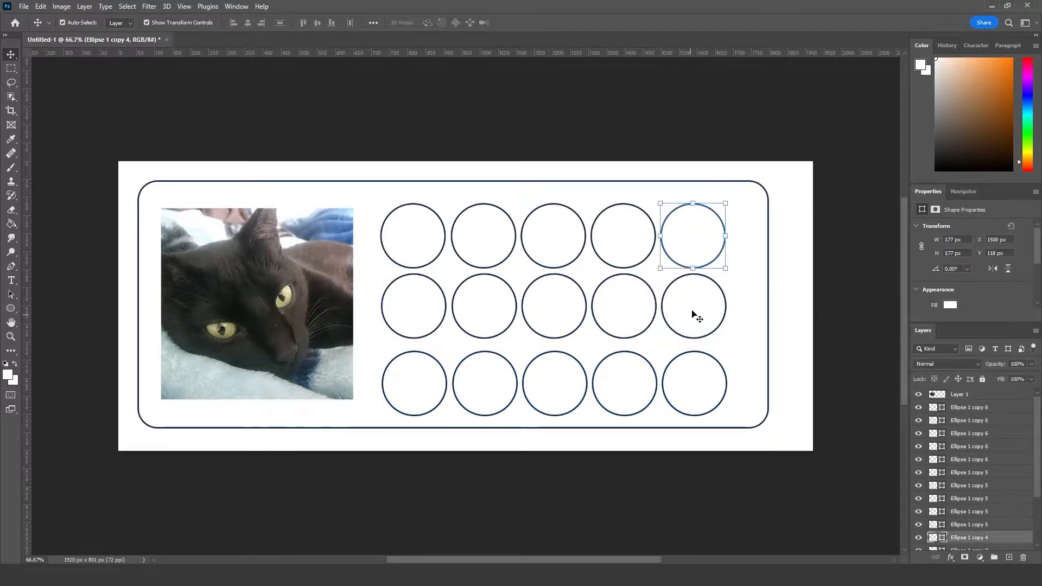
{"action": "left_click", "coordinate": [683, 126]}
{"action": "left_click", "coordinate": [689, 236]}
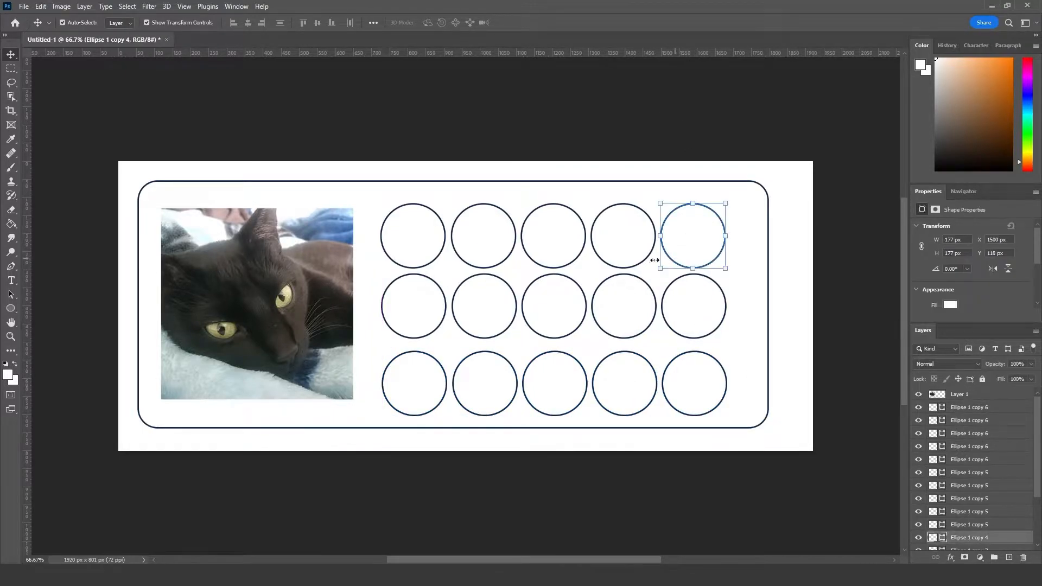
{"action": "left_click", "coordinate": [477, 116]}
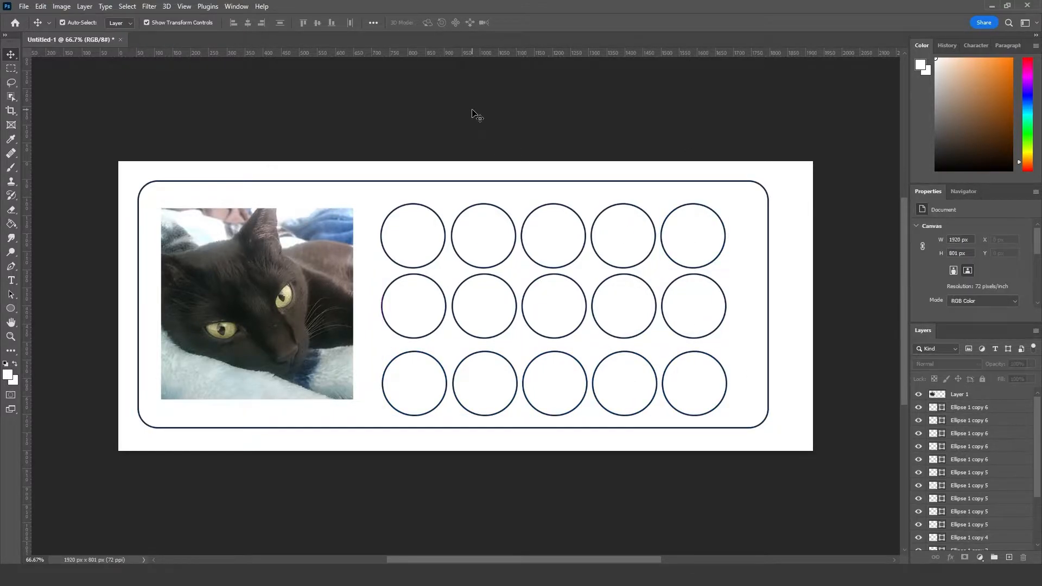
Step: Fill the first circle of the top row with near-black #171813 sampled from the cat's fur
{"action": "left_click", "coordinate": [414, 226]}
{"action": "left_click", "coordinate": [11, 140]}
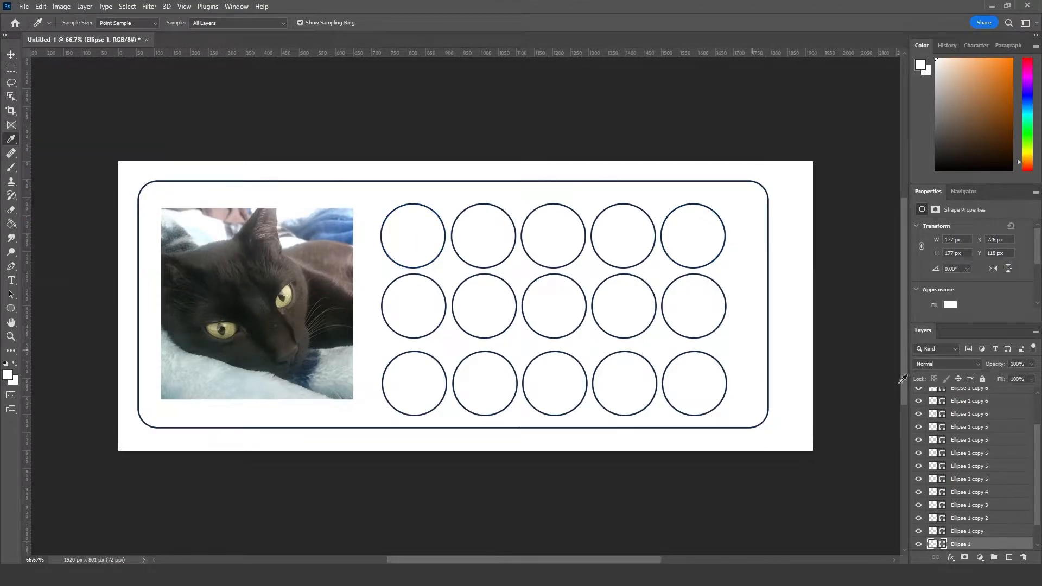
{"action": "left_click", "coordinate": [951, 305]}
{"action": "left_click", "coordinate": [1029, 326]}
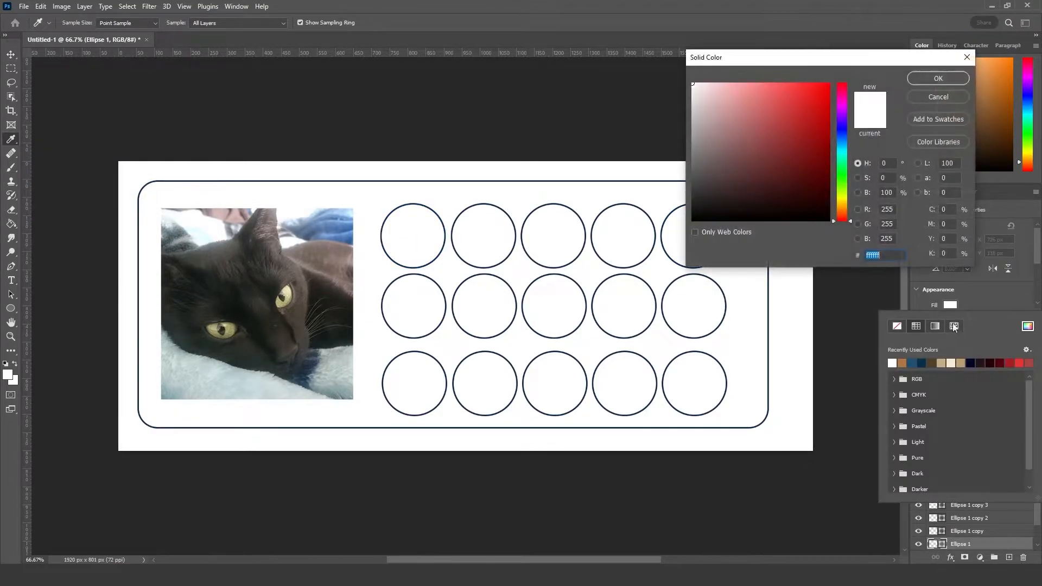
{"action": "left_click", "coordinate": [319, 311]}
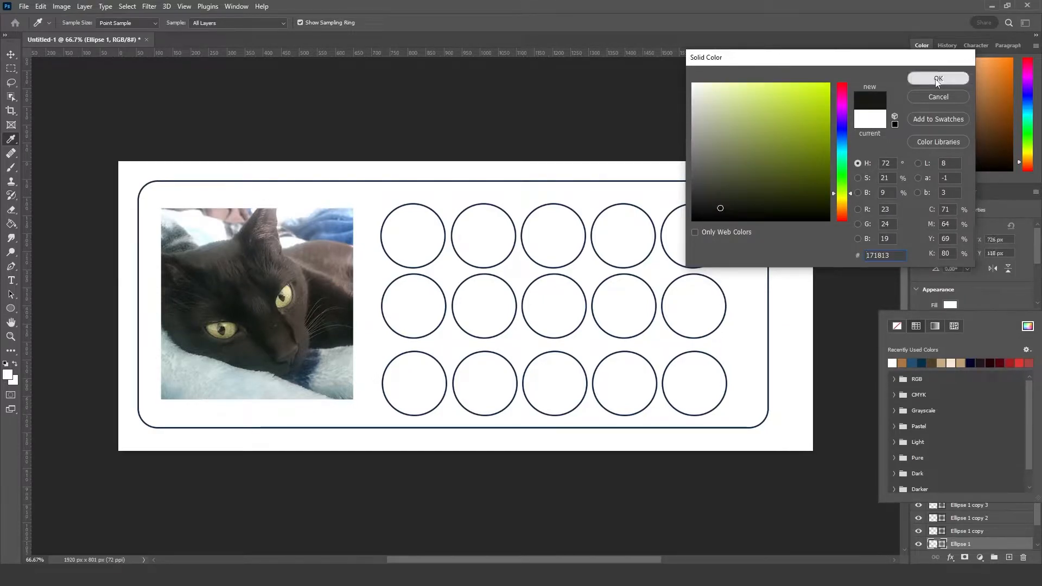
{"action": "left_click", "coordinate": [938, 80]}
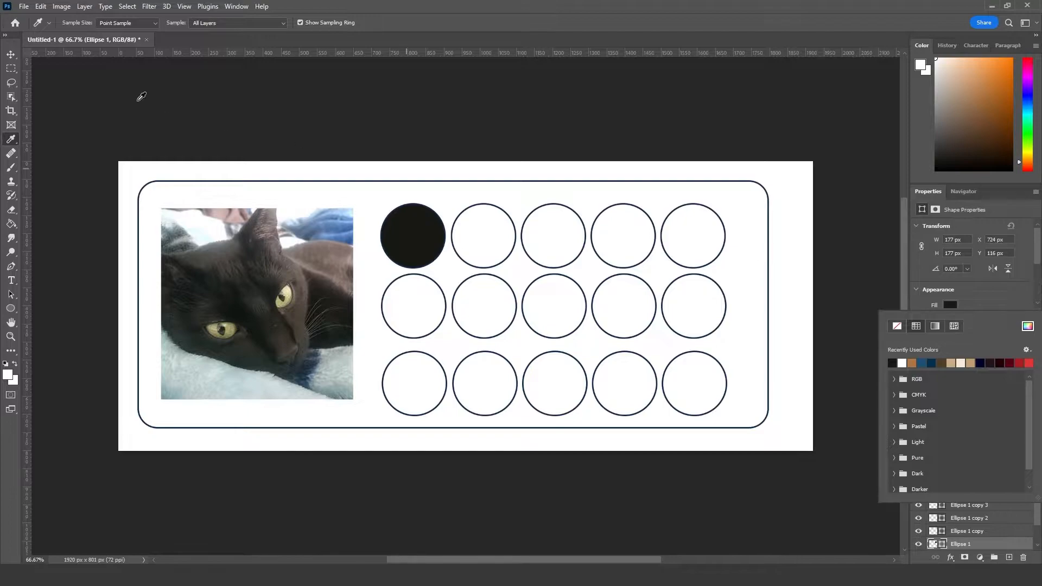
Step: Fill the second circle of the top row with dark brown #433935 sampled from the fur near the photo's right edge
{"action": "left_click", "coordinate": [11, 54]}
{"action": "left_click", "coordinate": [484, 235]}
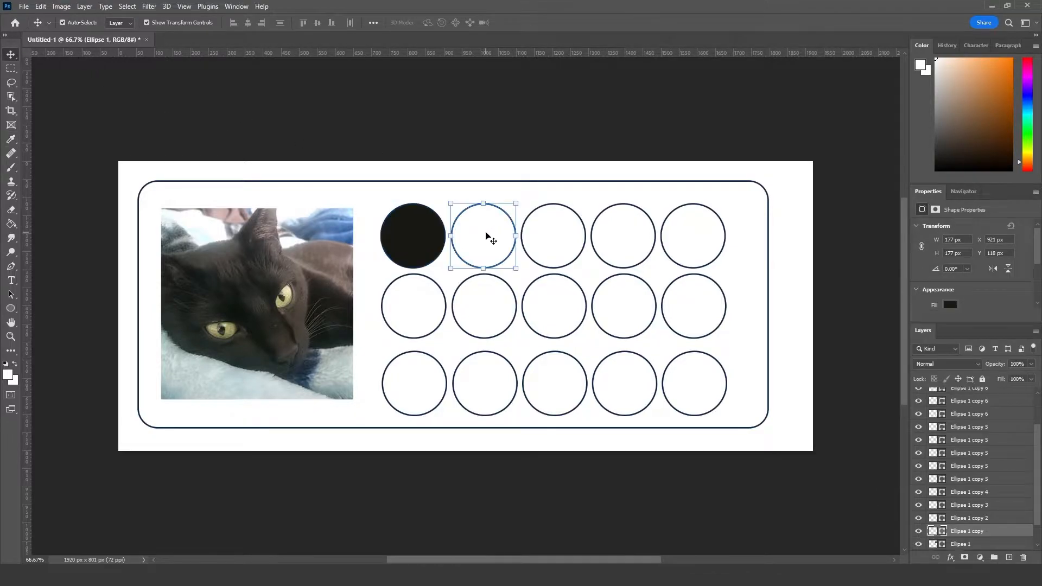
{"action": "left_click", "coordinate": [950, 305]}
{"action": "left_click", "coordinate": [1027, 326]}
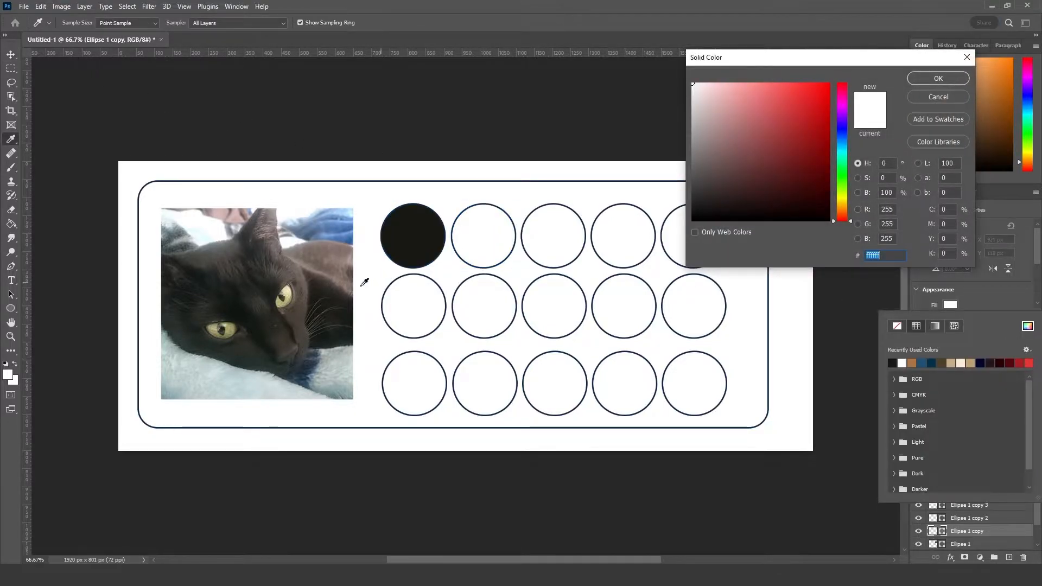
{"action": "left_click", "coordinate": [343, 286]}
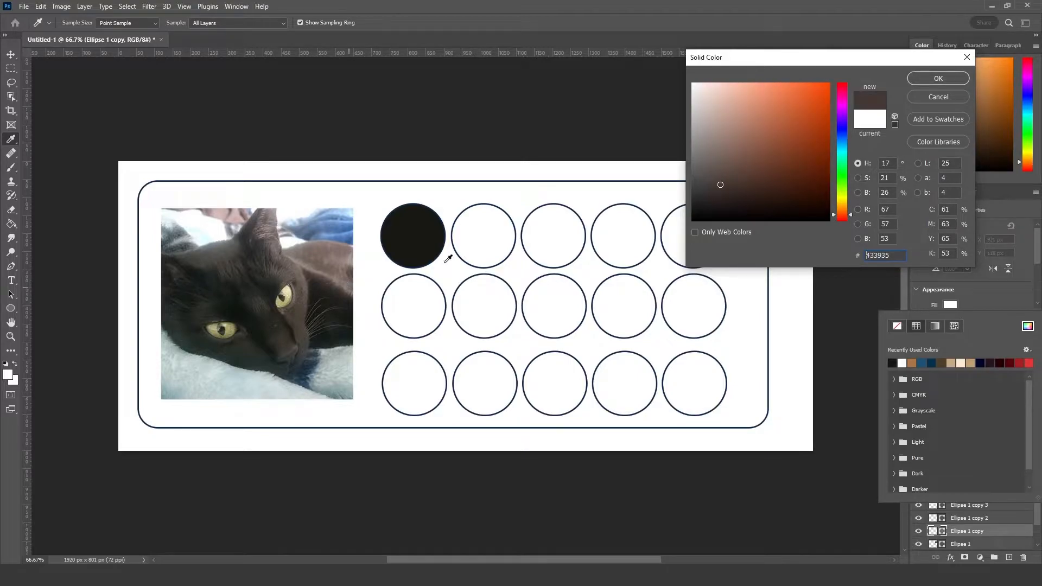
{"action": "left_click", "coordinate": [936, 78]}
Step: Fill the third circle of the top row with grey-brown #94847b sampled from the cat's lighter back fur
{"action": "left_click", "coordinate": [562, 237]}
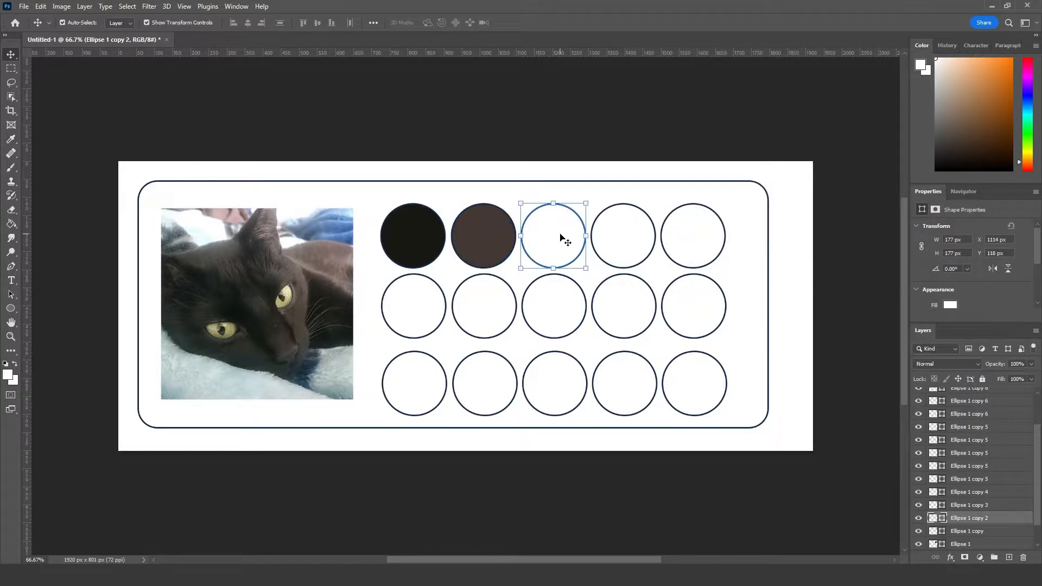
{"action": "left_click", "coordinate": [950, 306]}
{"action": "left_click", "coordinate": [1028, 326]}
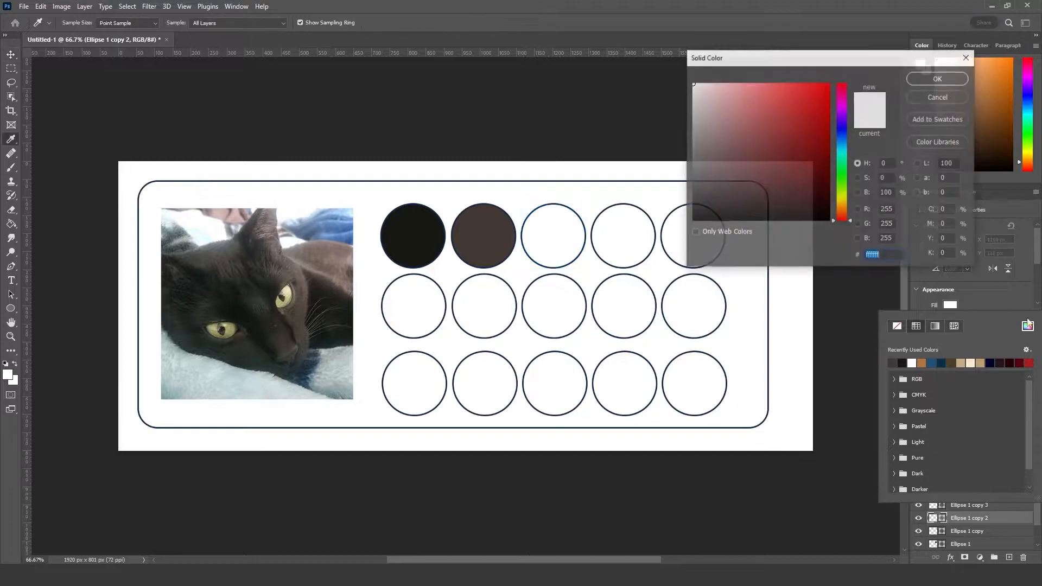
{"action": "left_click", "coordinate": [341, 279]}
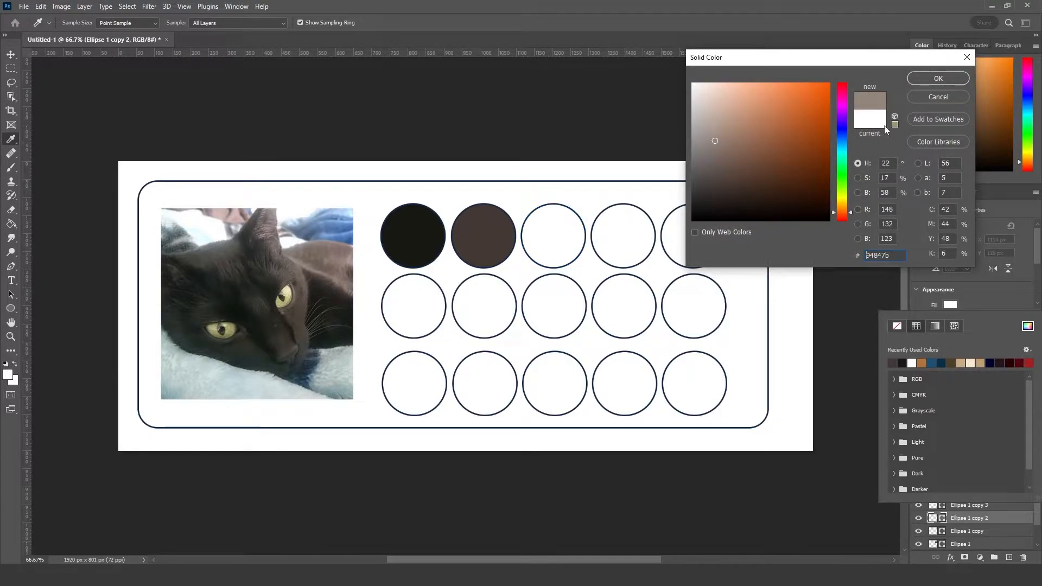
{"action": "left_click", "coordinate": [927, 77]}
Step: Fill the fourth circle of the top row with the pinkish brown #a28e88 sampled from the cat's back
{"action": "left_click", "coordinate": [641, 239]}
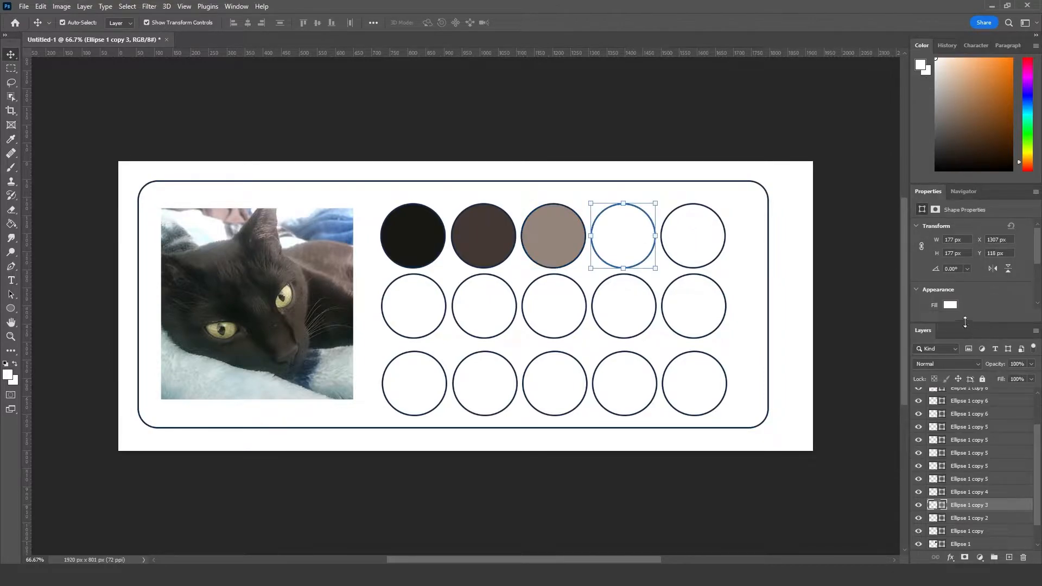
{"action": "left_click", "coordinate": [953, 304]}
{"action": "left_click", "coordinate": [1028, 325]}
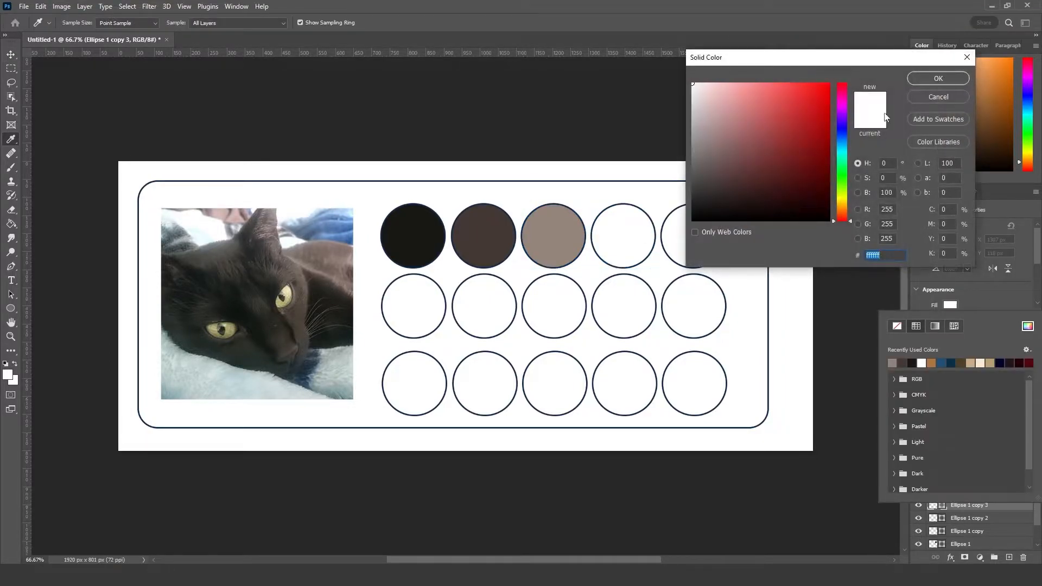
{"action": "left_click", "coordinate": [325, 270]}
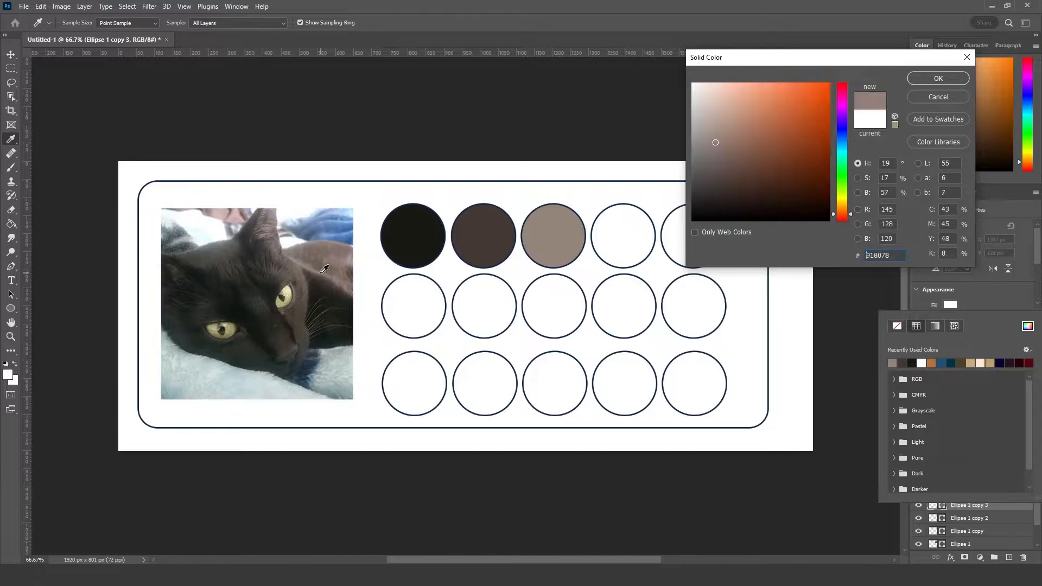
{"action": "left_click", "coordinate": [323, 268]}
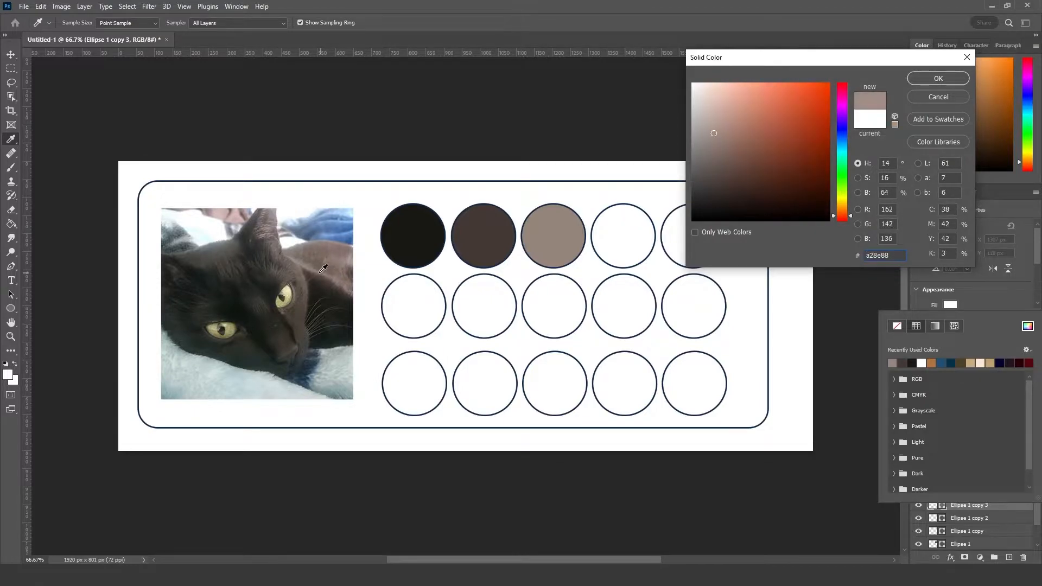
{"action": "left_click", "coordinate": [915, 80]}
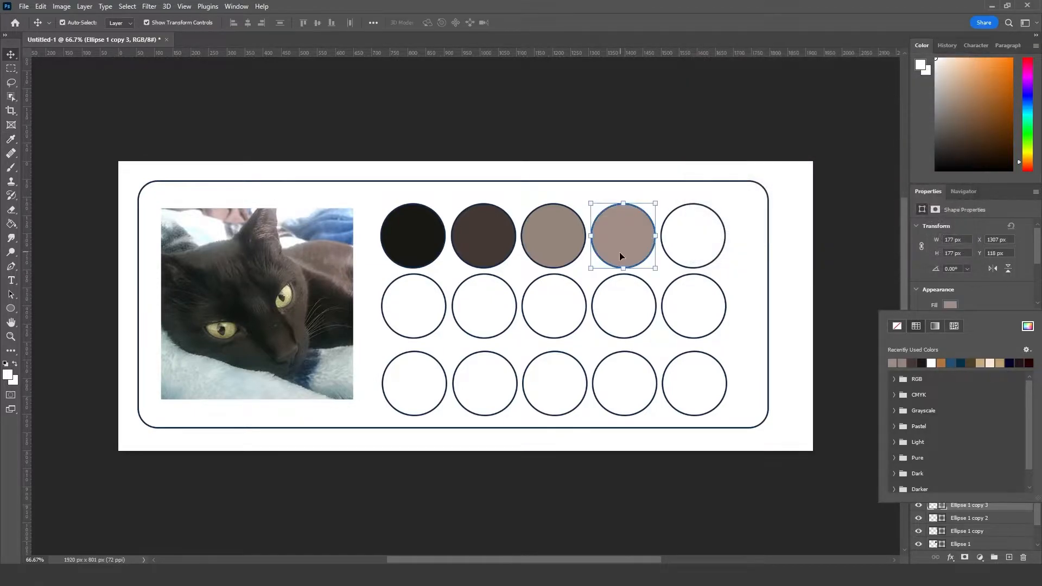
Step: Refill the fourth circle of the top row with the lighter pinkish grey #af9d9b sampled from the cat's back near the photo's right edge
{"action": "left_click", "coordinate": [716, 240]}
{"action": "left_click", "coordinate": [626, 250]}
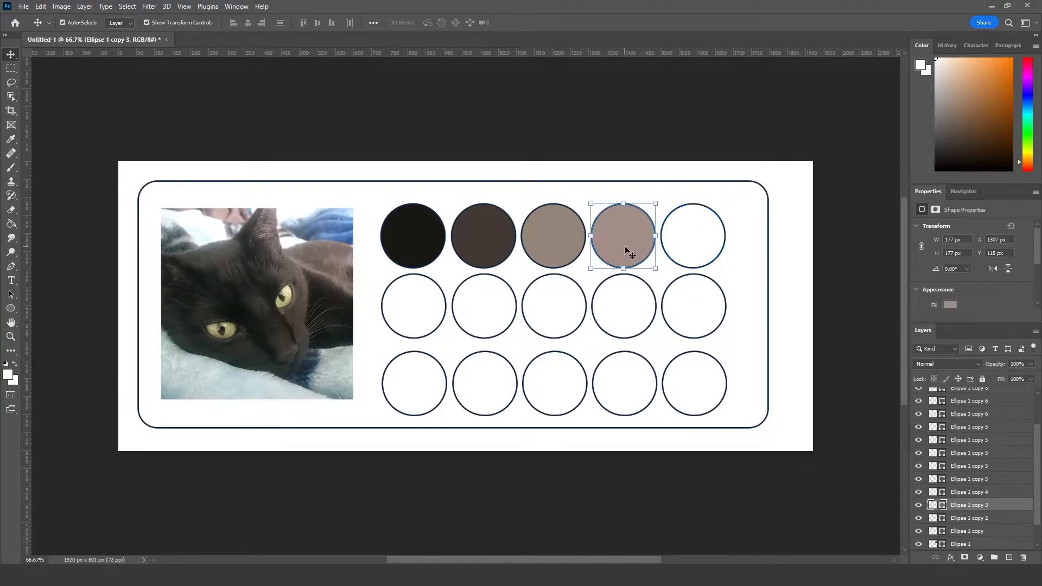
{"action": "left_click", "coordinate": [950, 305]}
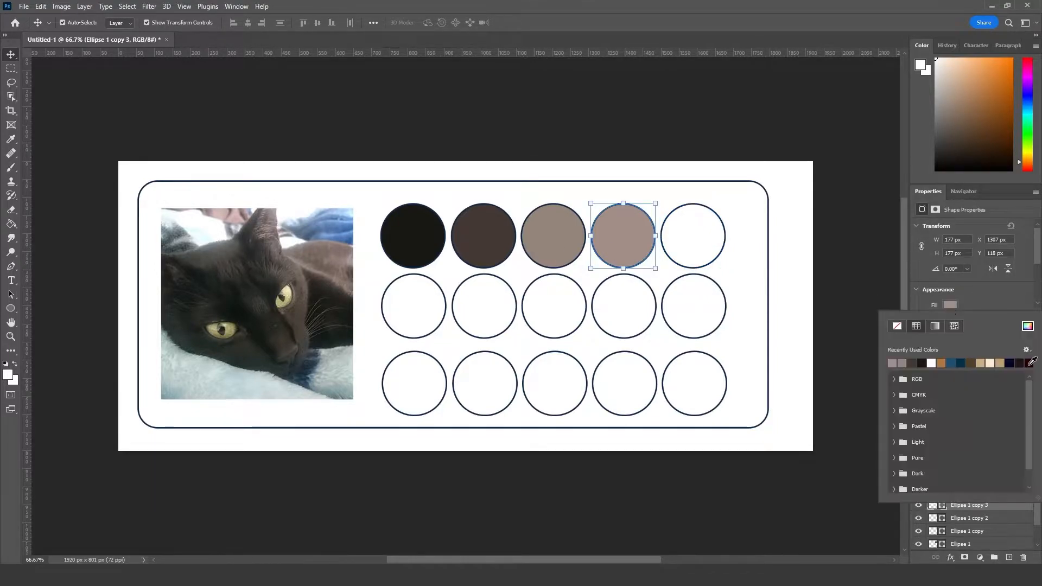
{"action": "left_click", "coordinate": [1028, 326]}
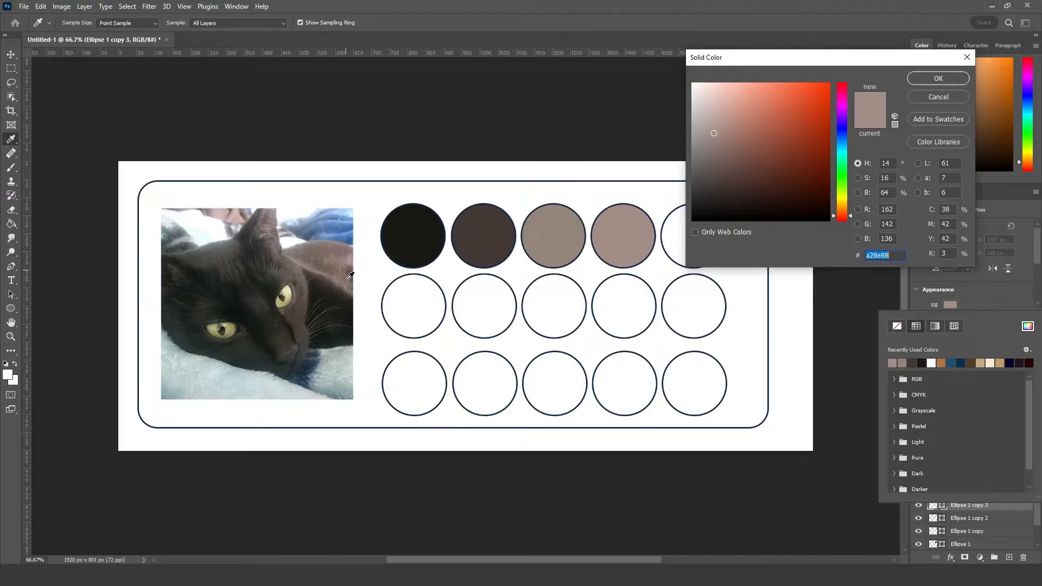
{"action": "left_click", "coordinate": [350, 261]}
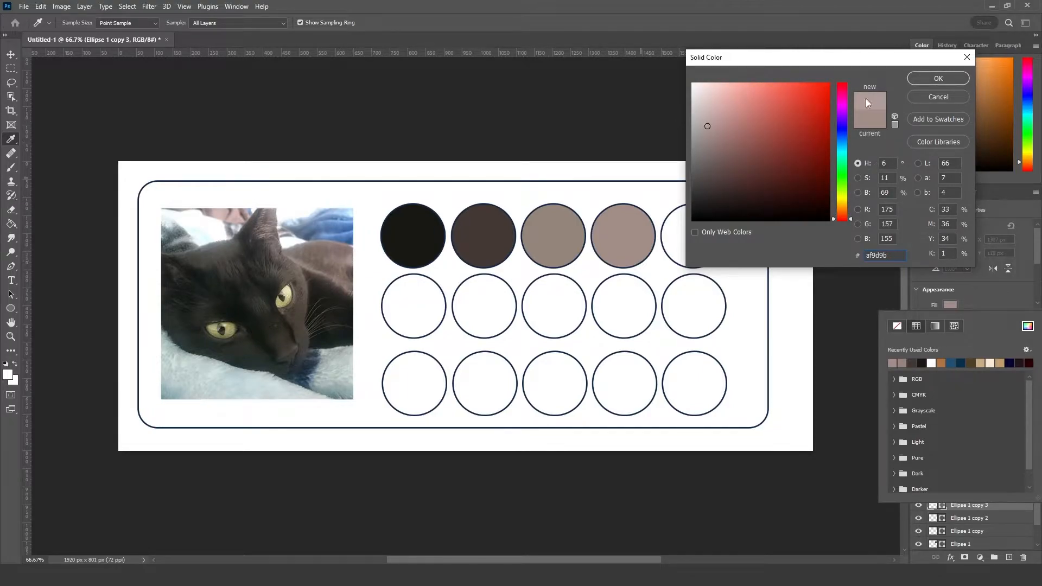
{"action": "left_click", "coordinate": [939, 78]}
{"action": "left_click", "coordinate": [565, 114]}
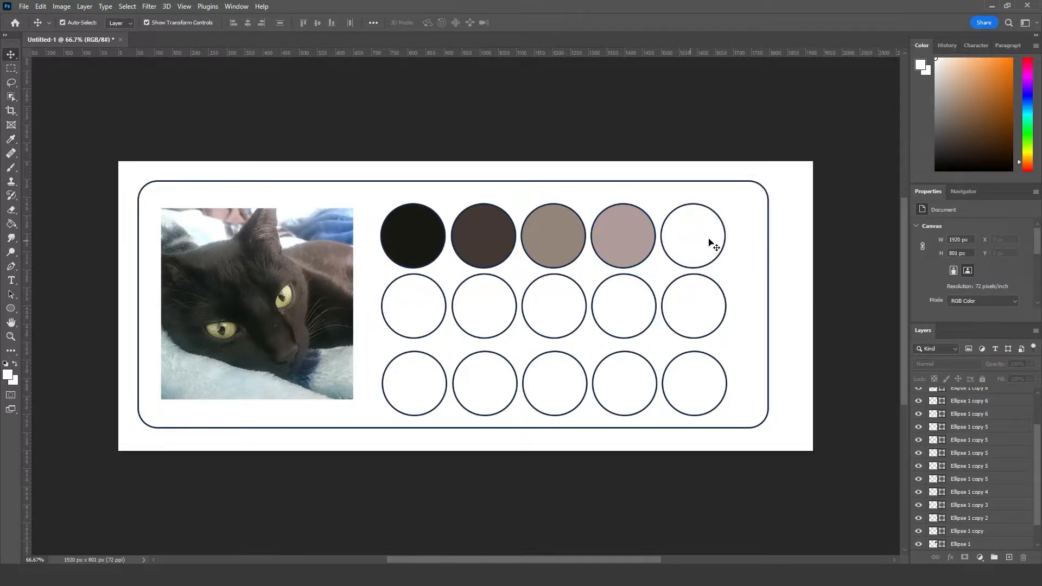
Step: Try filling the fifth circle of the top row with dark brown #4a4339 sampled from the fur below the cat's right-hand eye
{"action": "left_click", "coordinate": [708, 236]}
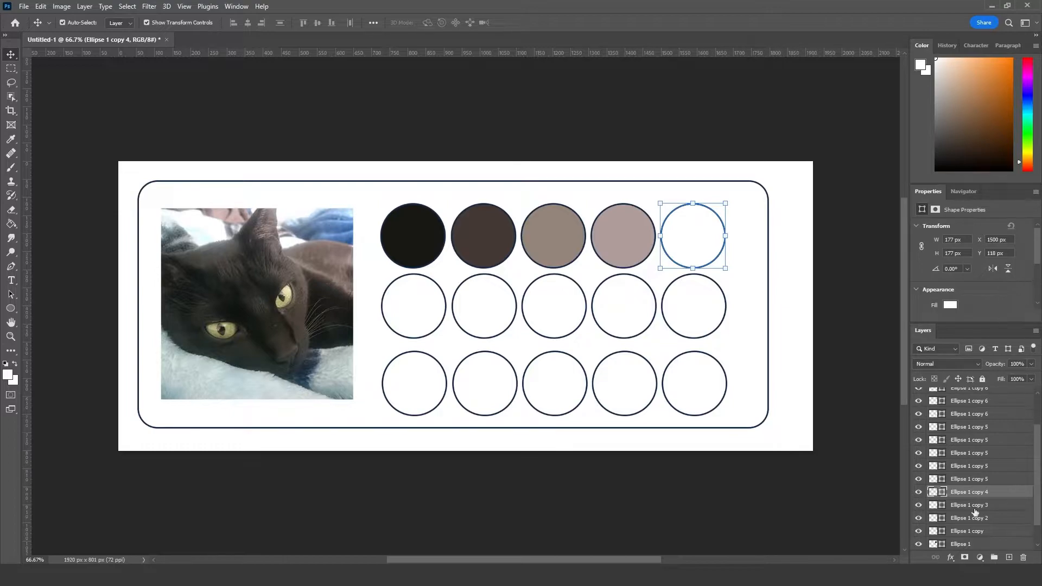
{"action": "left_click", "coordinate": [954, 307]}
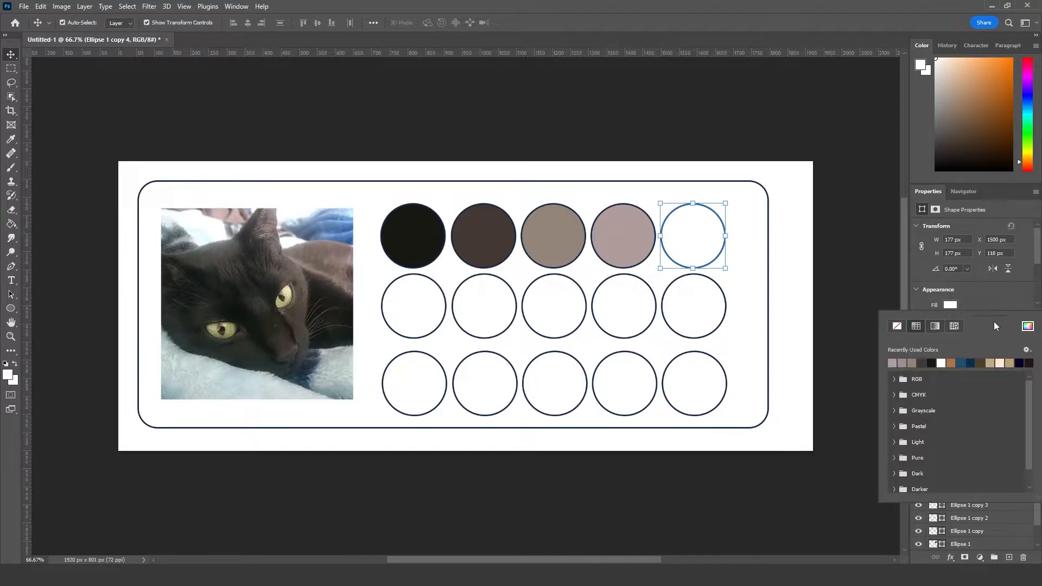
{"action": "left_click", "coordinate": [1027, 328]}
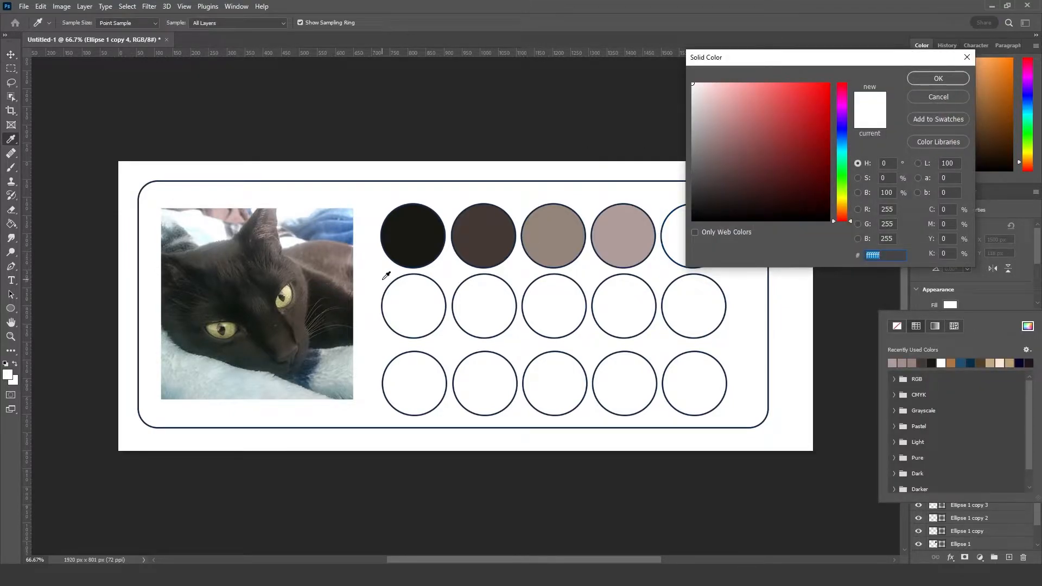
{"action": "left_click", "coordinate": [266, 230]}
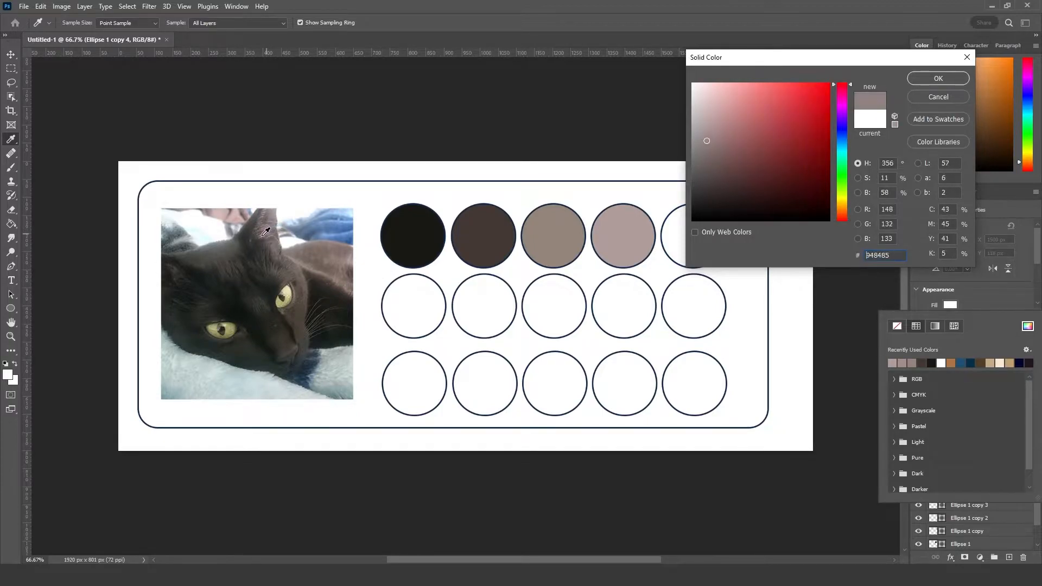
{"action": "left_click", "coordinate": [265, 230]}
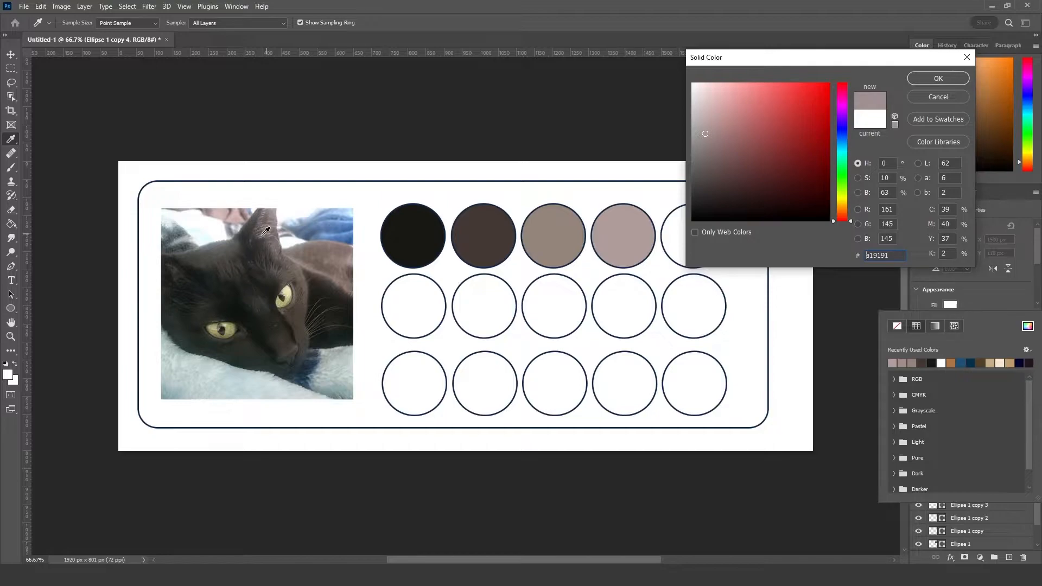
{"action": "left_click_drag", "start_coordinate": [292, 261], "coordinate": [302, 314]}
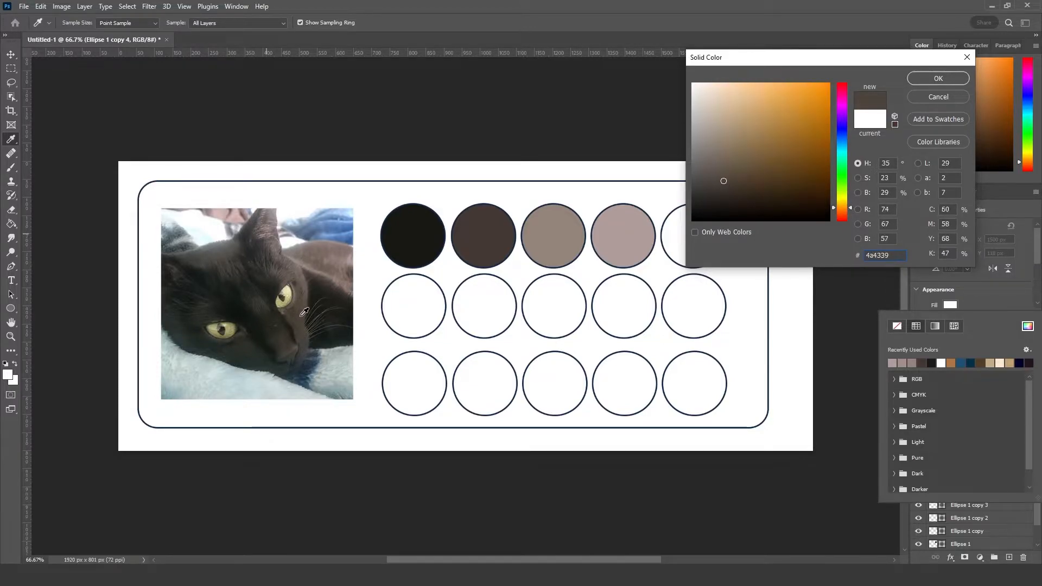
{"action": "left_click", "coordinate": [946, 82]}
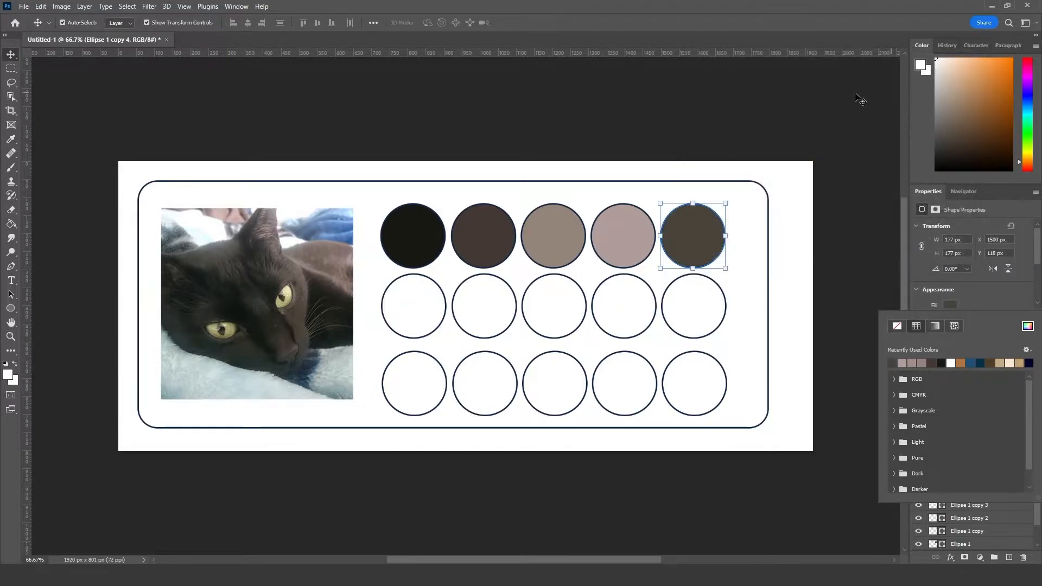
{"action": "left_click", "coordinate": [700, 133]}
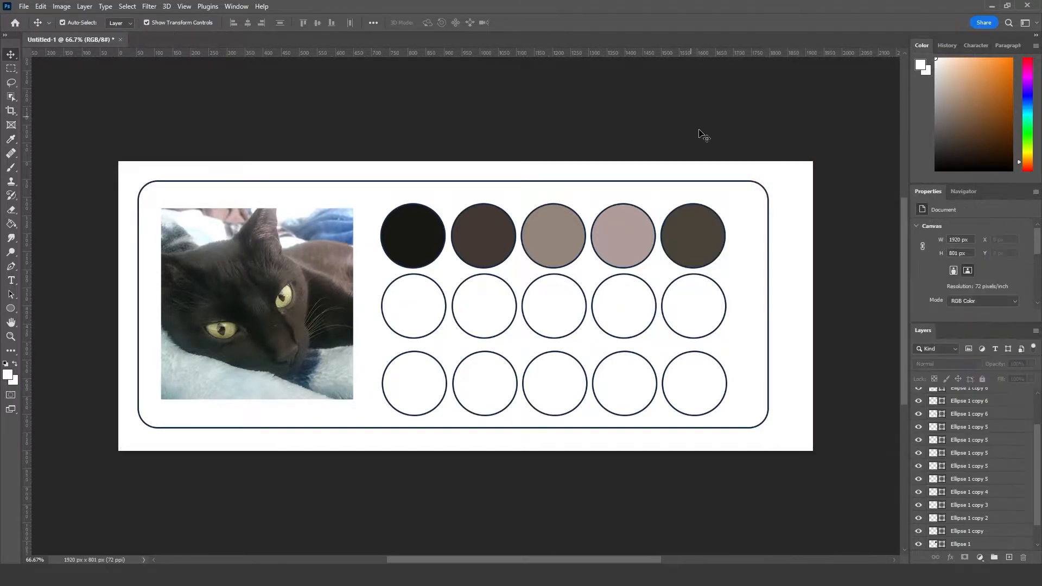
Step: Reset the fill of the fifth circle in the top row to white #ffffff
{"action": "left_click", "coordinate": [693, 249]}
{"action": "left_click", "coordinate": [950, 305]}
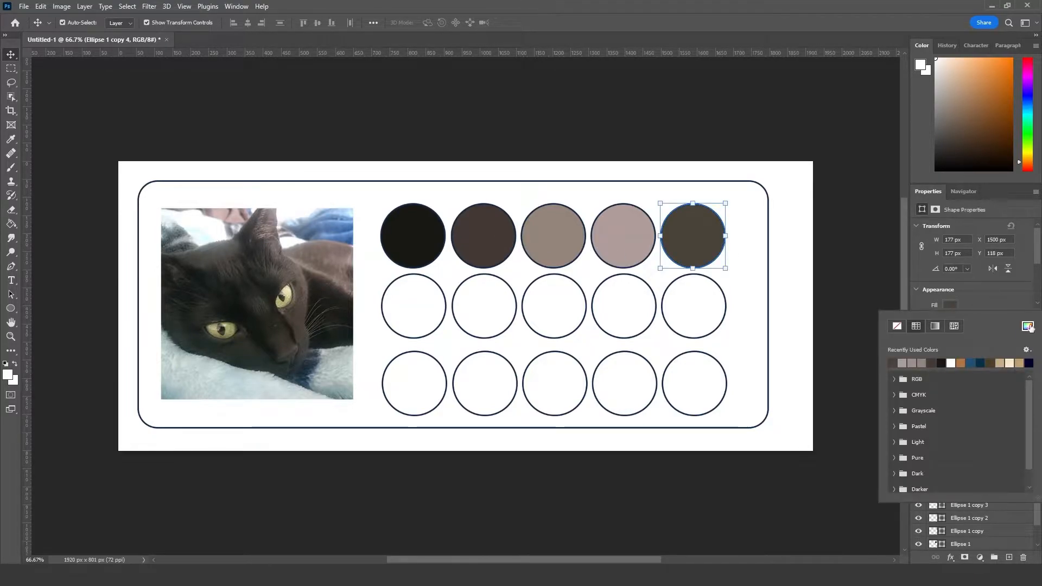
{"action": "left_click", "coordinate": [1028, 326]}
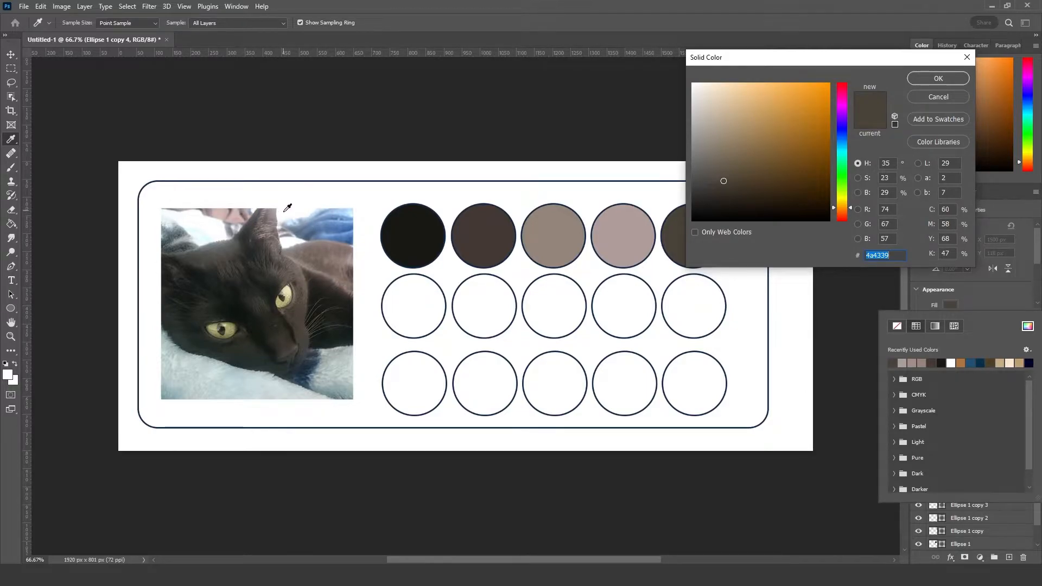
{"action": "type", "text": "ffffff"}
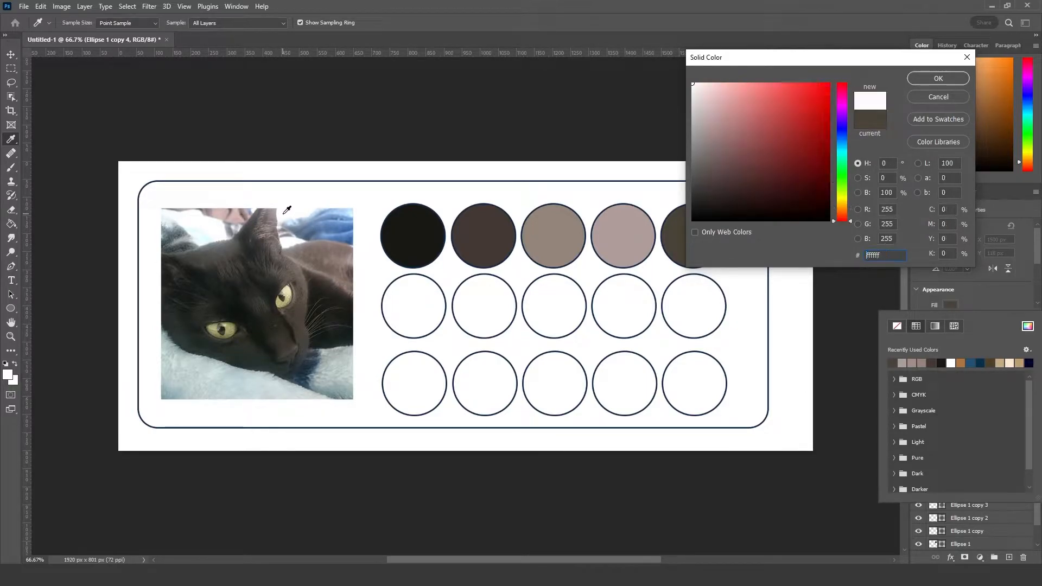
{"action": "left_click", "coordinate": [939, 78]}
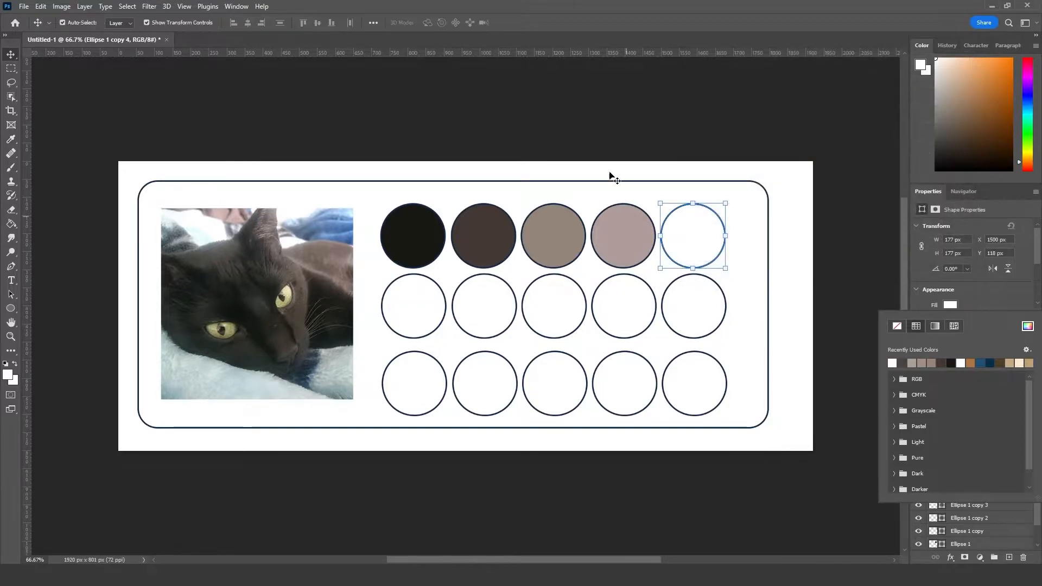
Step: Fill the first circle of the second row with a dark greenish grey sampled from the cat's left-hand eye in the photo
{"action": "left_click", "coordinate": [696, 309]}
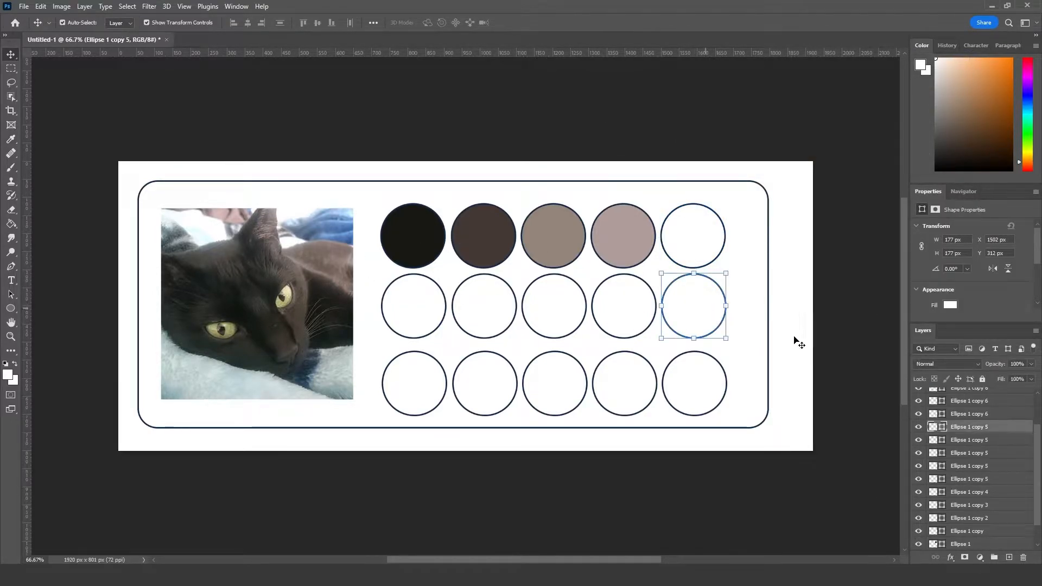
{"action": "left_click", "coordinate": [402, 305]}
{"action": "left_click", "coordinate": [950, 306]}
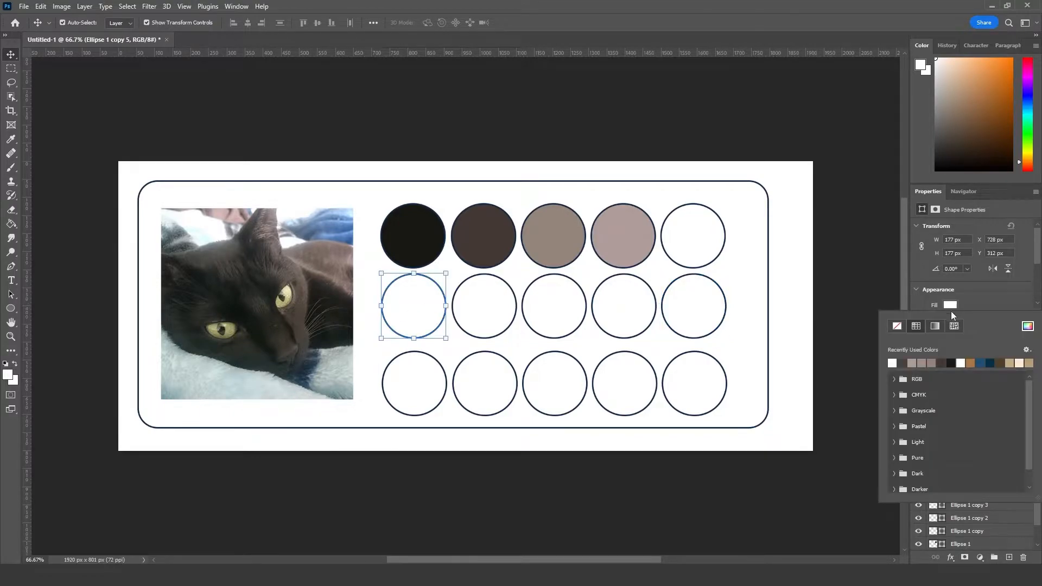
{"action": "left_click", "coordinate": [1028, 327]}
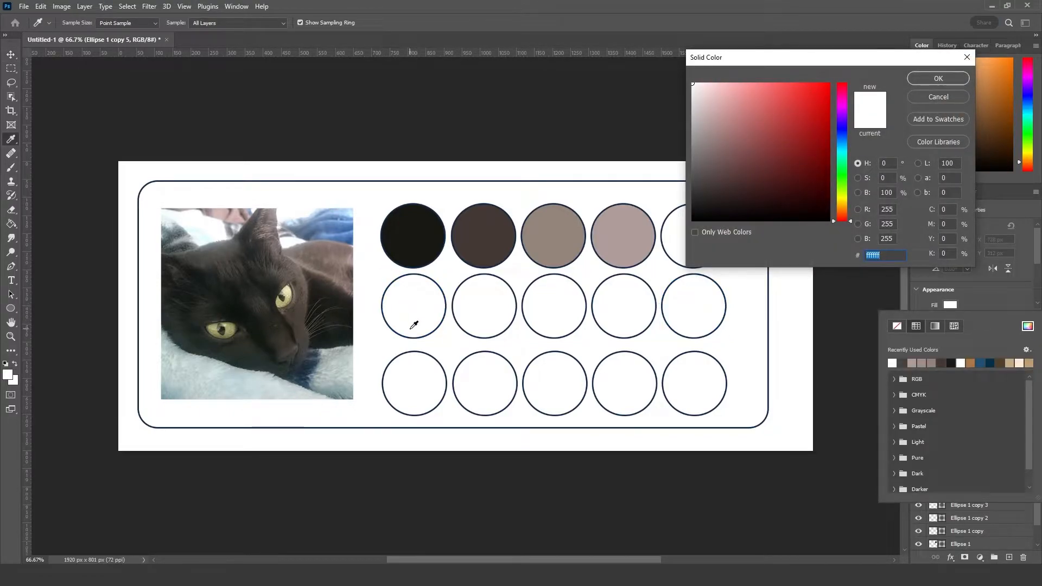
{"action": "left_click", "coordinate": [227, 329]}
{"action": "left_click", "coordinate": [939, 78]}
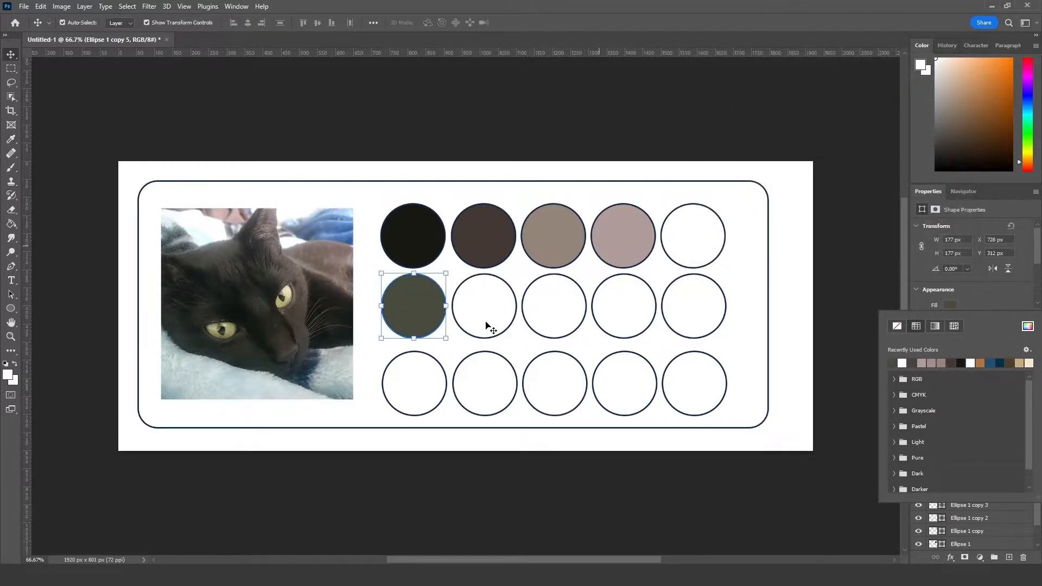
{"action": "key", "text": "v"}
Step: Fill the second circle of the second row with olive #7c7448 sampled from the lower part of the cat's left-hand eye
{"action": "left_click", "coordinate": [486, 300]}
{"action": "left_click", "coordinate": [951, 305]}
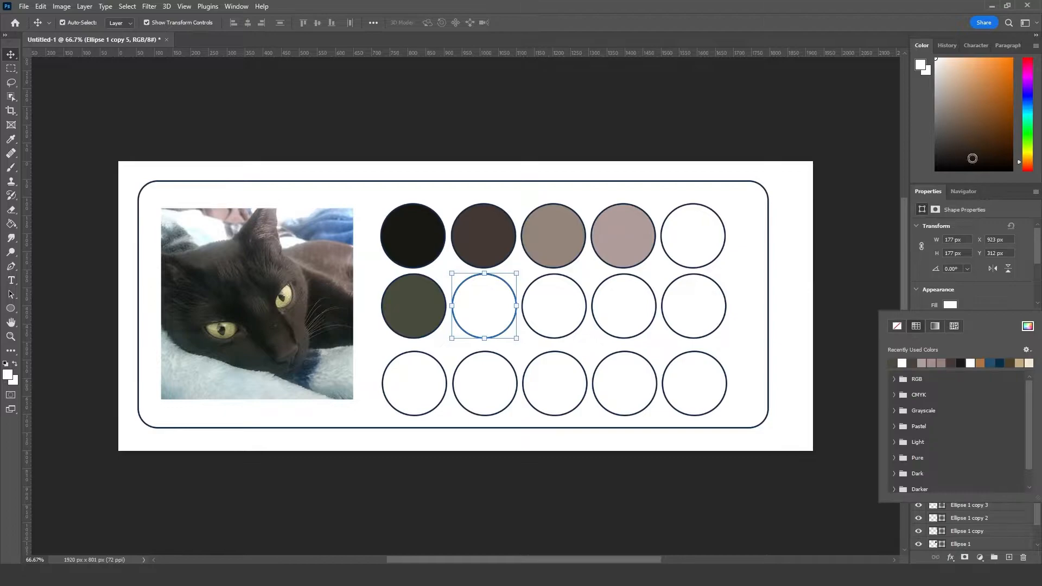
{"action": "left_click", "coordinate": [1027, 327]}
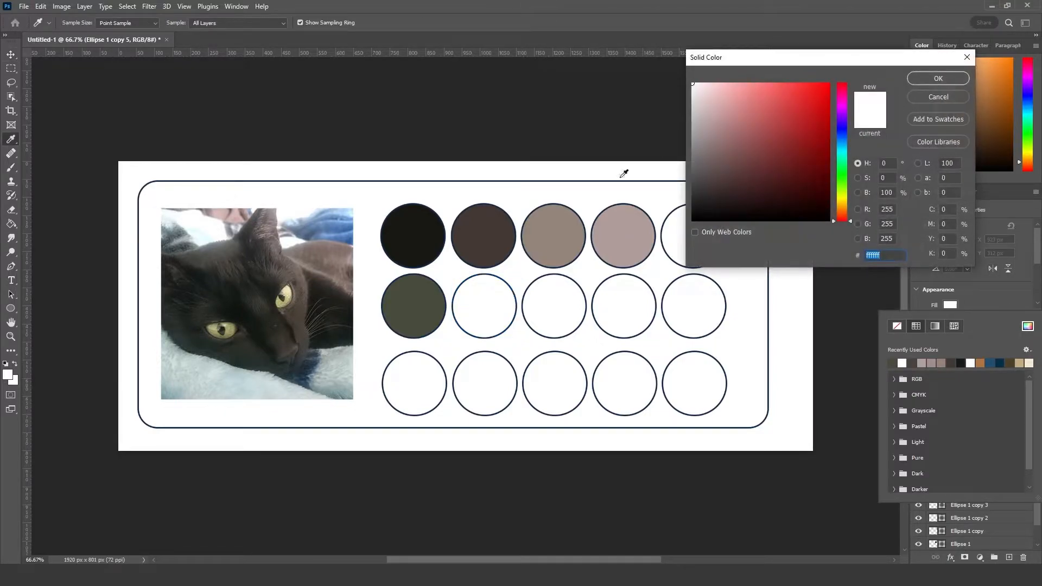
{"action": "left_click", "coordinate": [220, 334]}
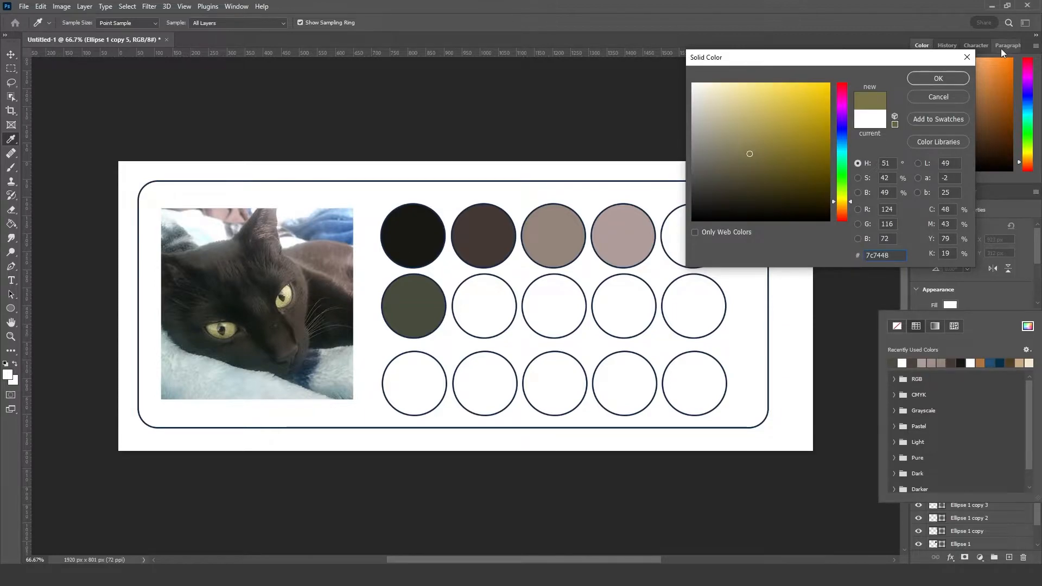
{"action": "left_click", "coordinate": [939, 78]}
Step: Fill the third circle of the second row with light olive #a7a572 sampled from the cat's left-hand eye
{"action": "left_click", "coordinate": [552, 298]}
{"action": "left_click", "coordinate": [951, 305]}
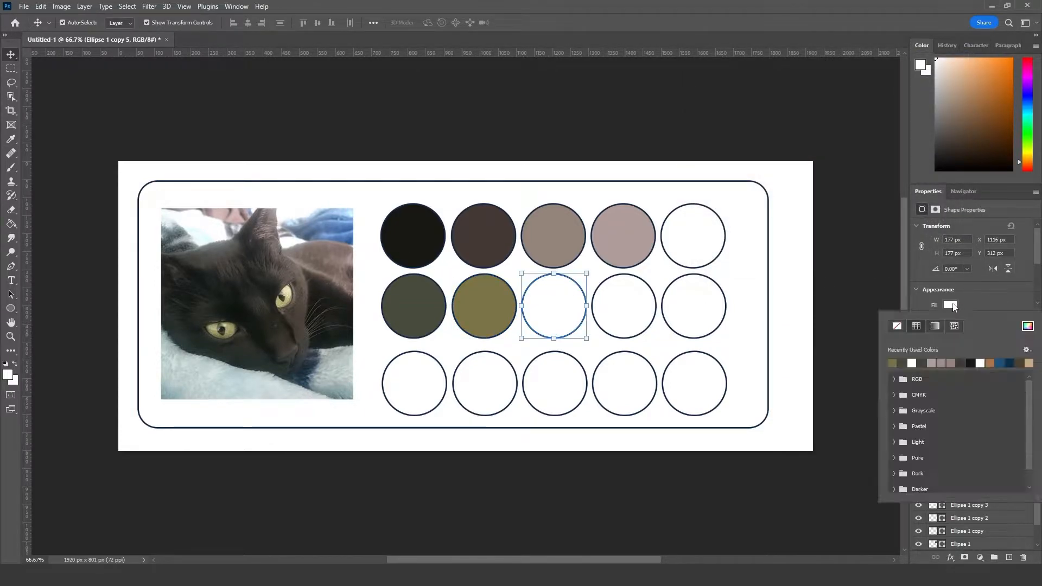
{"action": "left_click", "coordinate": [1028, 326]}
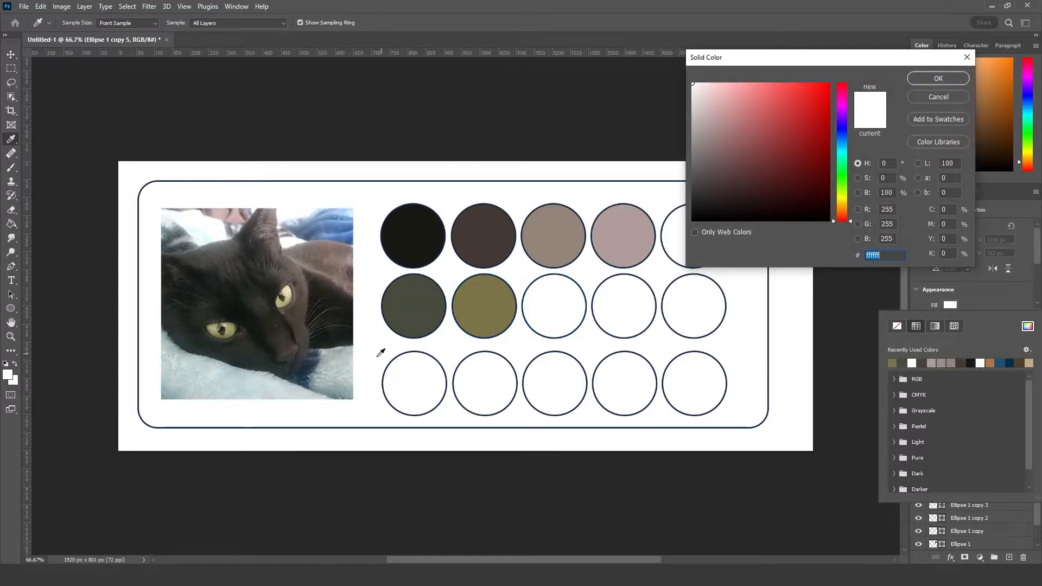
{"action": "left_click", "coordinate": [231, 328]}
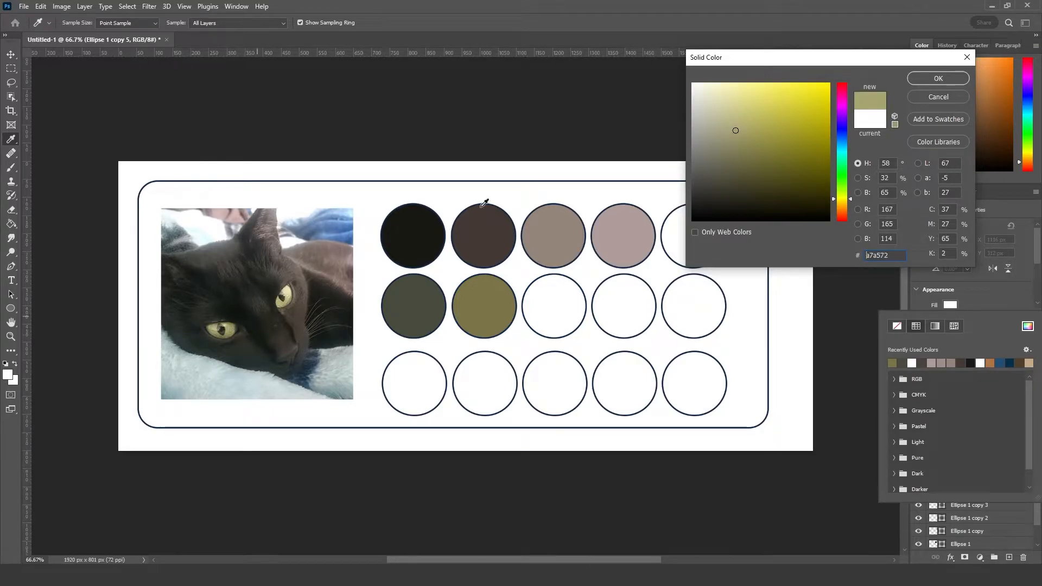
{"action": "left_click", "coordinate": [939, 82]}
Step: Fill the fourth circle of the second row with the yellow-green #a4a36f sampled from the cat's left-hand eye
{"action": "left_click", "coordinate": [636, 304]}
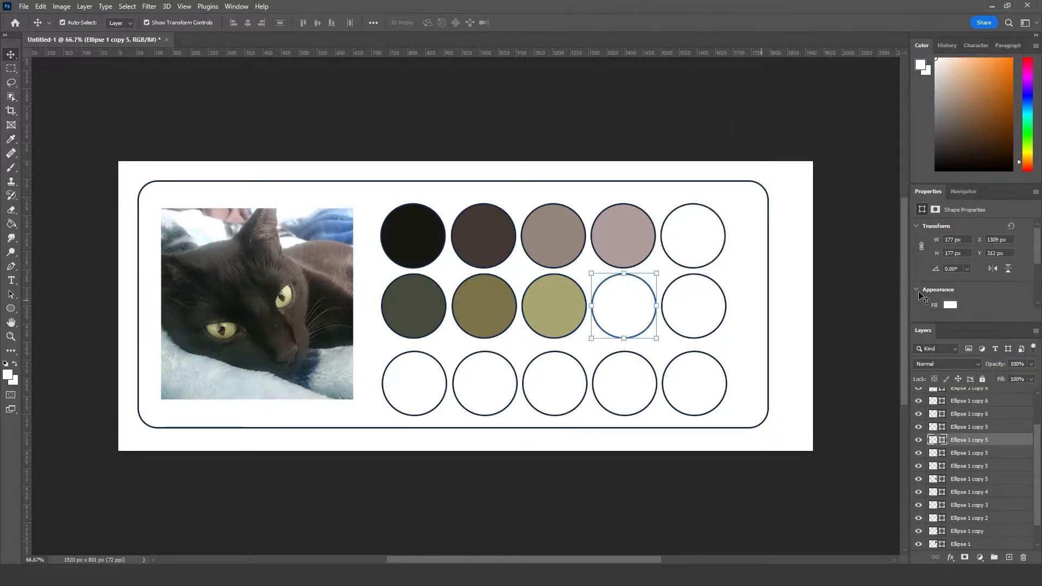
{"action": "left_click", "coordinate": [950, 305]}
{"action": "left_click", "coordinate": [1028, 326]}
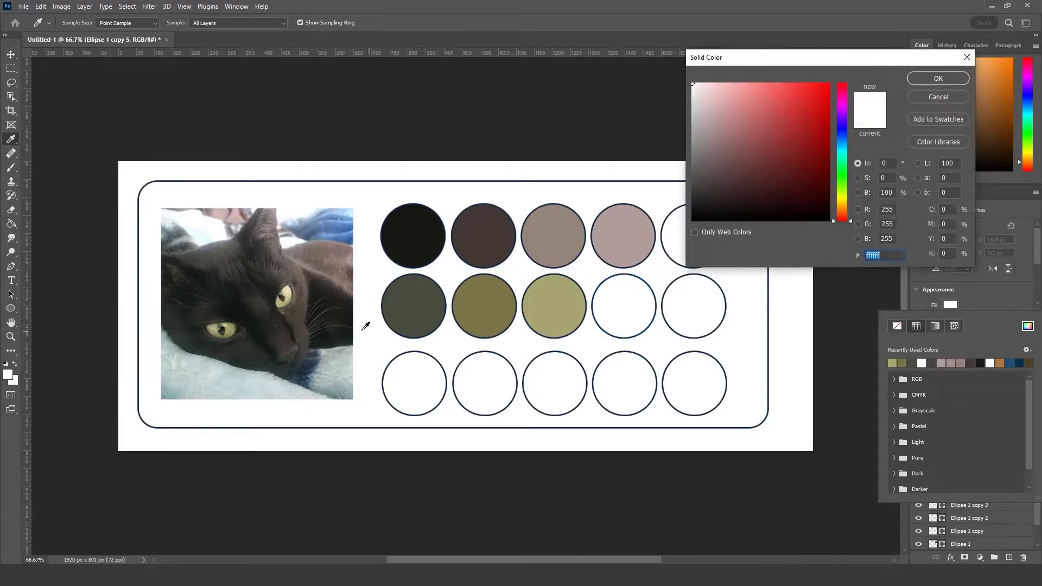
{"action": "left_click", "coordinate": [230, 327]}
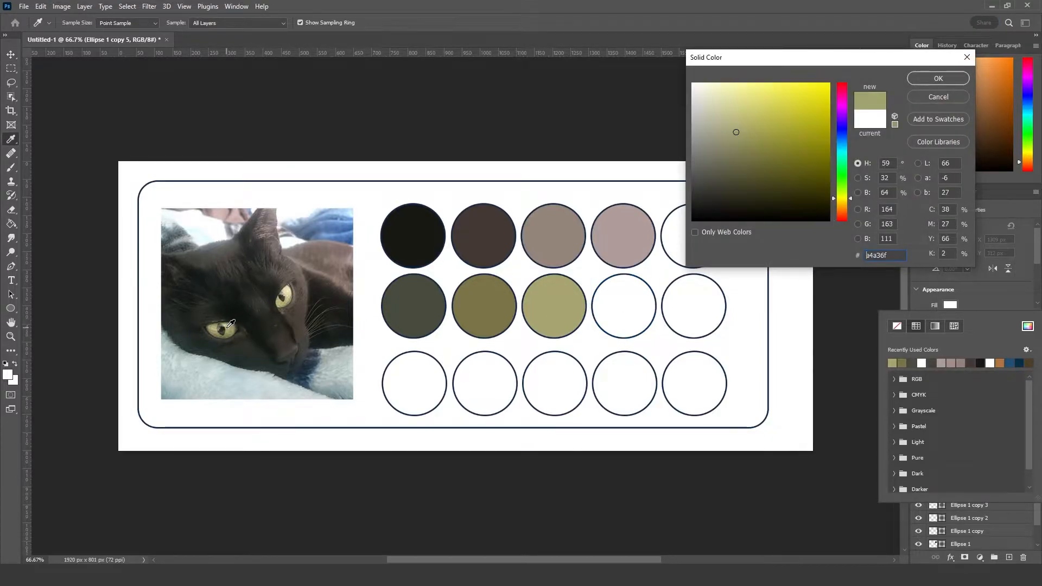
{"action": "left_click", "coordinate": [939, 79]}
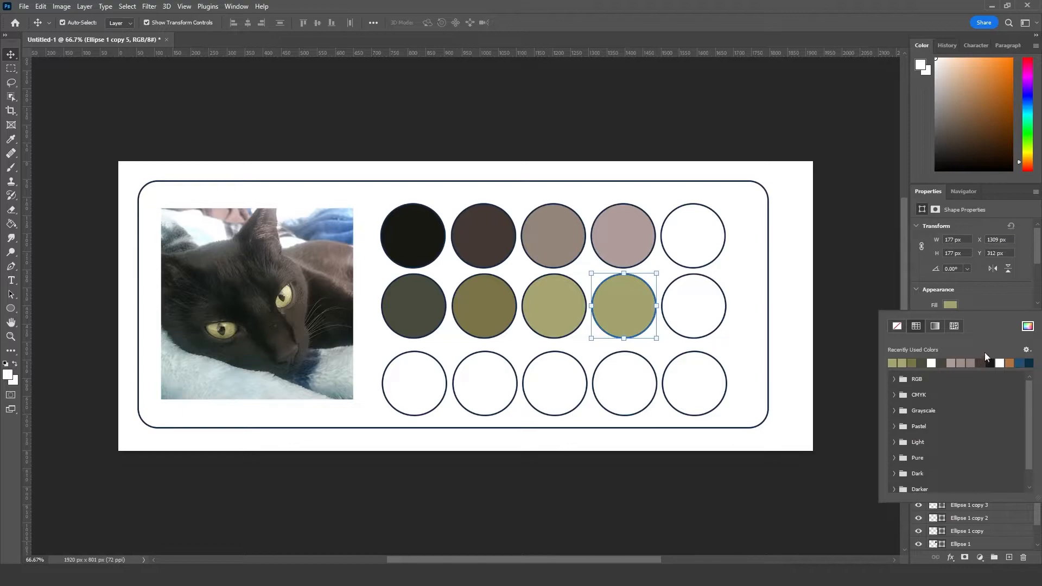
Step: Change the fourth circle of the second row to the lighter yellow-green #b1af79 sampled from the edge of the cat's left-hand eye
{"action": "left_click", "coordinate": [1028, 327]}
{"action": "left_click", "coordinate": [234, 322]}
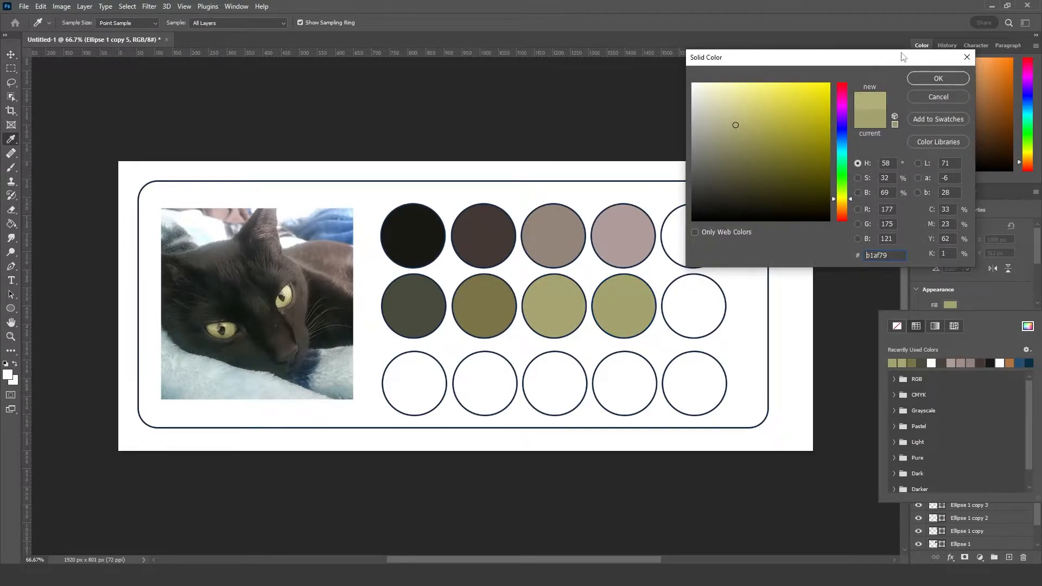
{"action": "left_click", "coordinate": [925, 80]}
{"action": "key", "text": "v"}
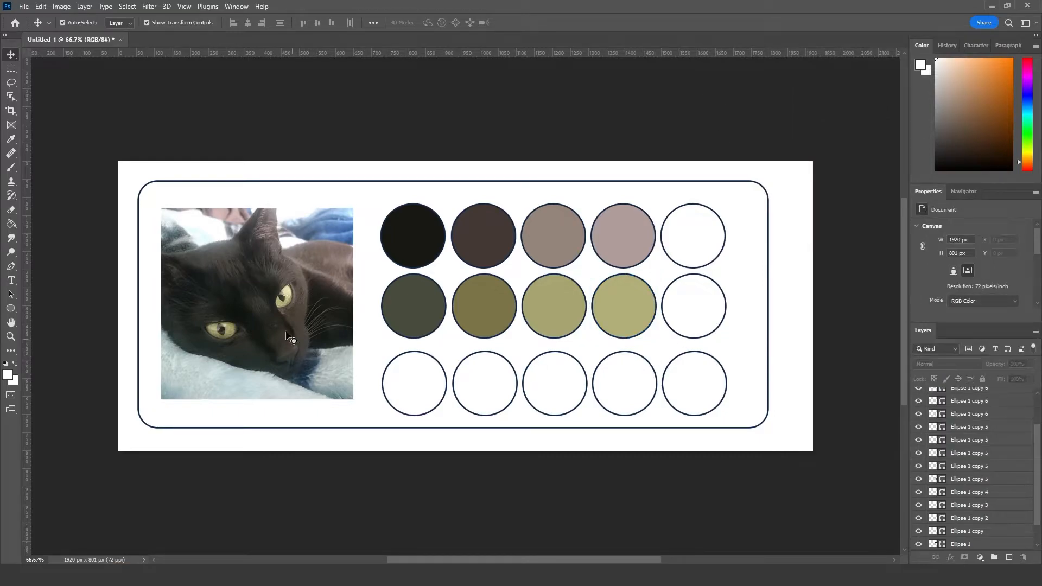
Step: Change the fourth circle of the second row to pale khaki #c4c08f sampled from the cat's right-hand eye
{"action": "left_click", "coordinate": [634, 308]}
{"action": "left_click", "coordinate": [949, 305]}
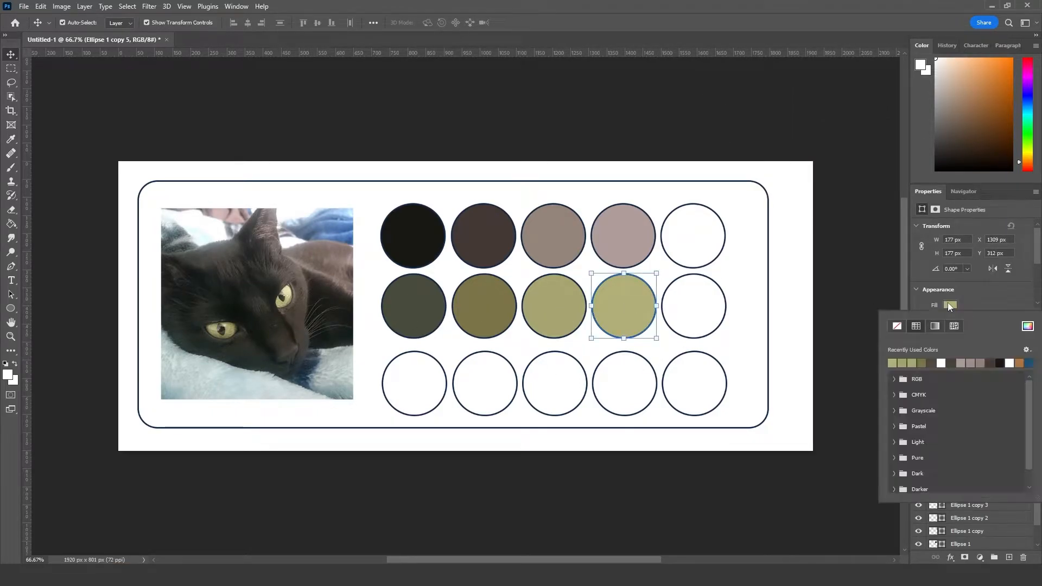
{"action": "left_click", "coordinate": [1028, 325]}
{"action": "left_click", "coordinate": [290, 295]}
{"action": "left_click", "coordinate": [287, 299]}
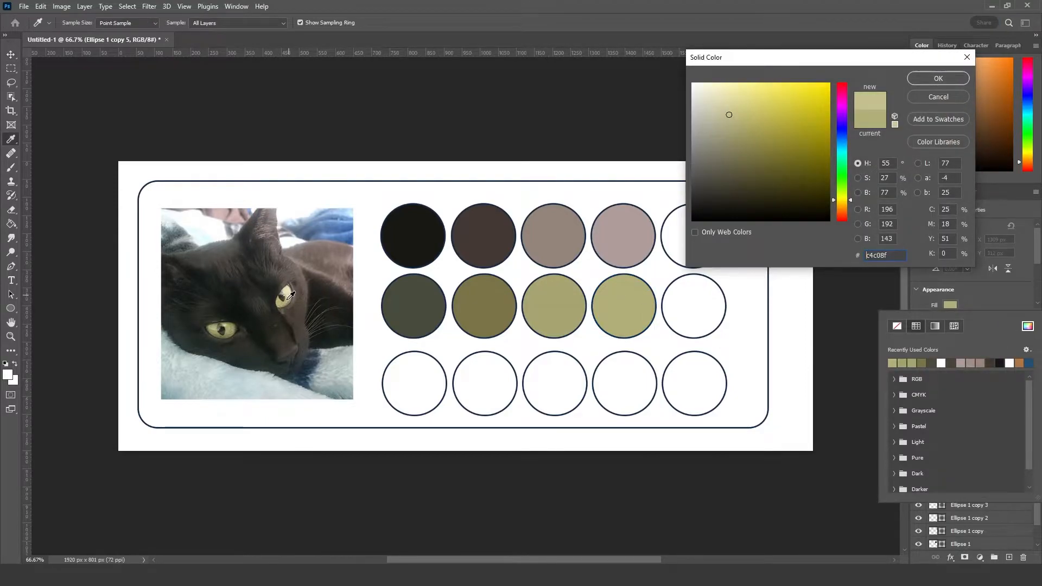
{"action": "left_click", "coordinate": [937, 78]}
Step: Fill the fifth circle of the second row with pale yellow #e6e2b7 sampled from the cat's right-hand eye
{"action": "left_click", "coordinate": [698, 302]}
{"action": "left_click", "coordinate": [702, 292]}
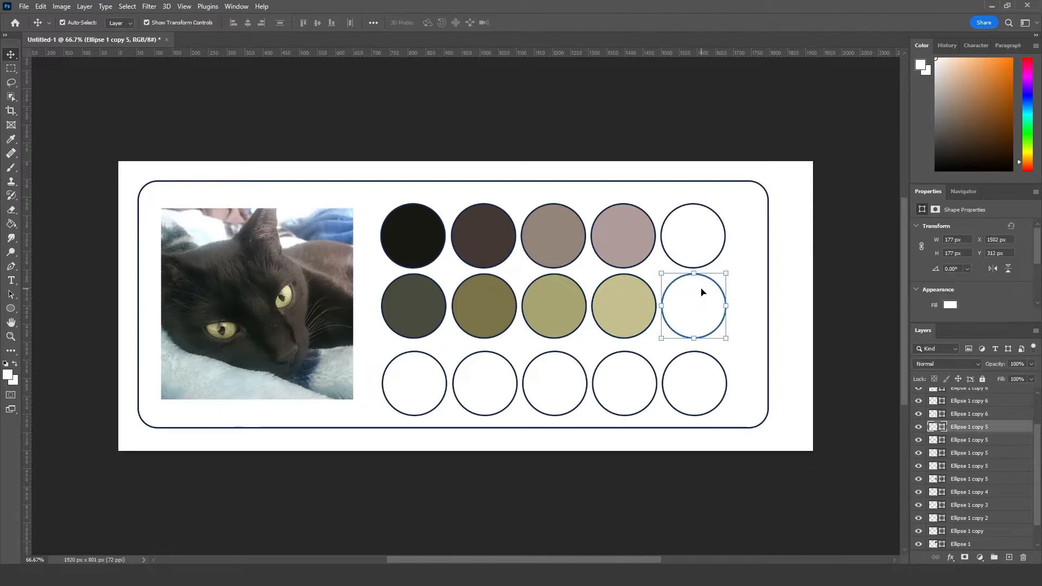
{"action": "left_click", "coordinate": [950, 306]}
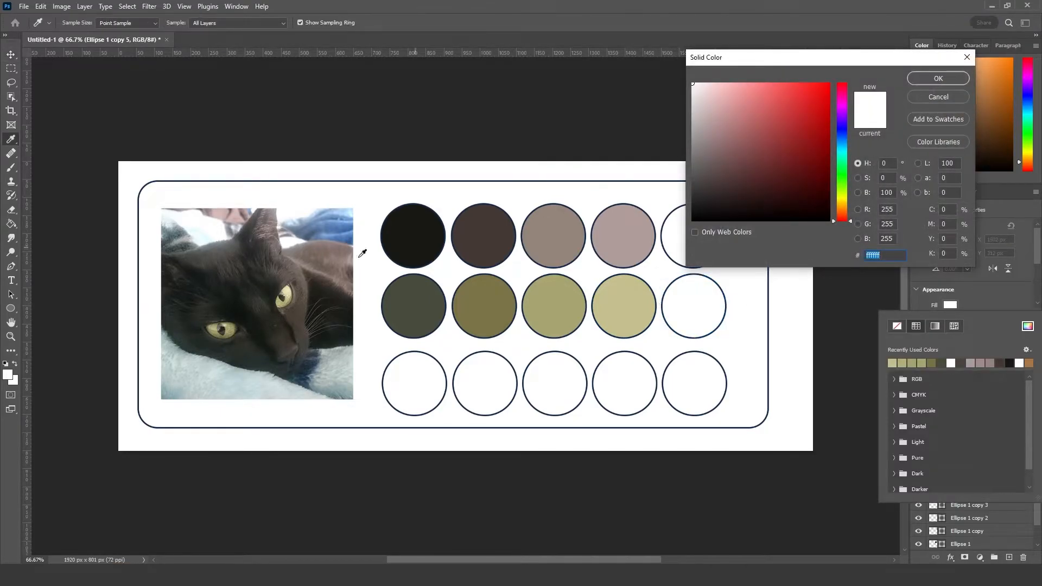
{"action": "left_click", "coordinate": [290, 297]}
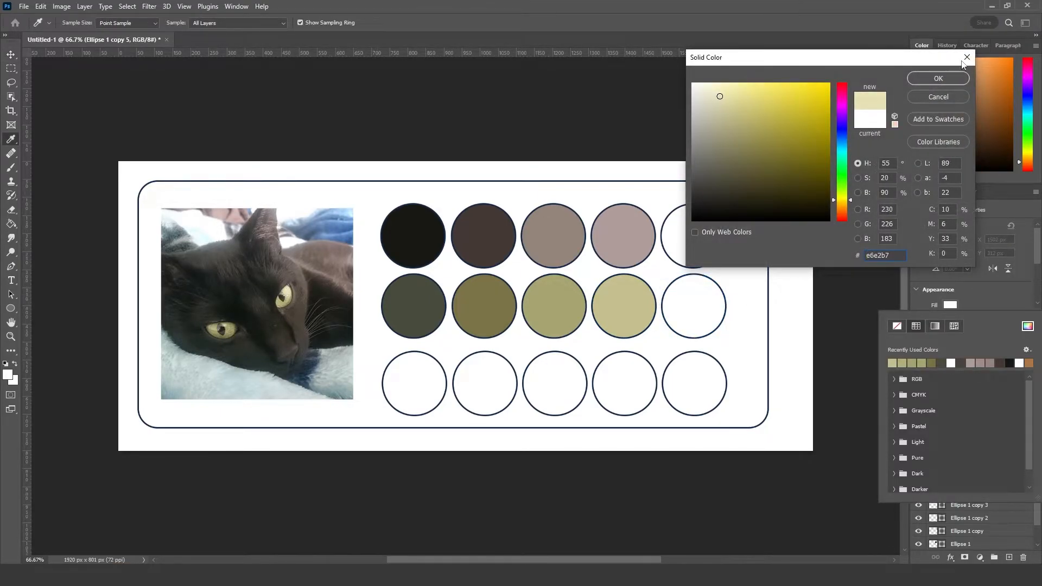
{"action": "left_click", "coordinate": [945, 79]}
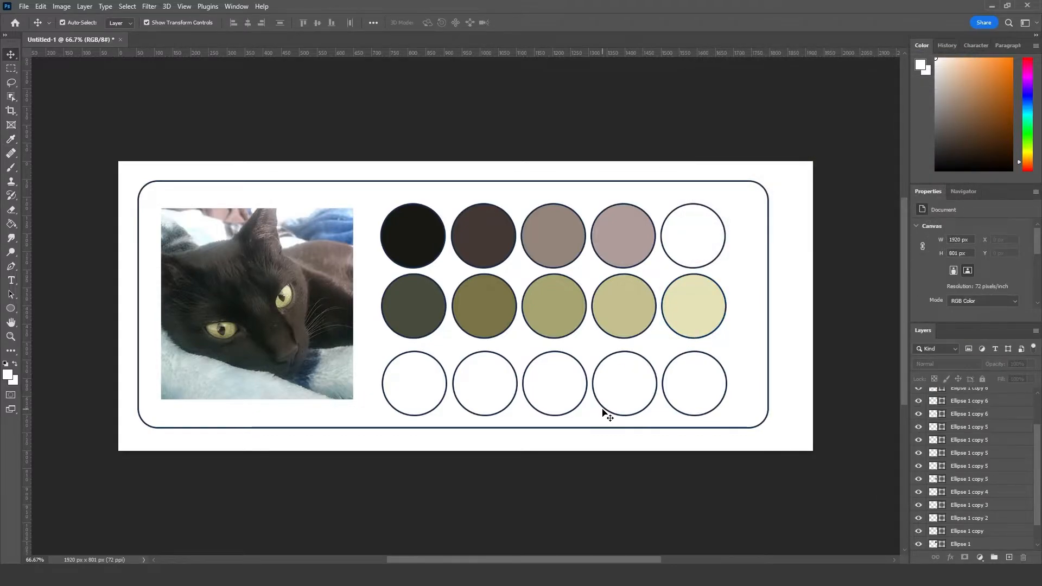
Step: Fill the first circle of the third row with slate blue #47596d sampled from the blue fabric behind the cat
{"action": "left_click", "coordinate": [426, 388]}
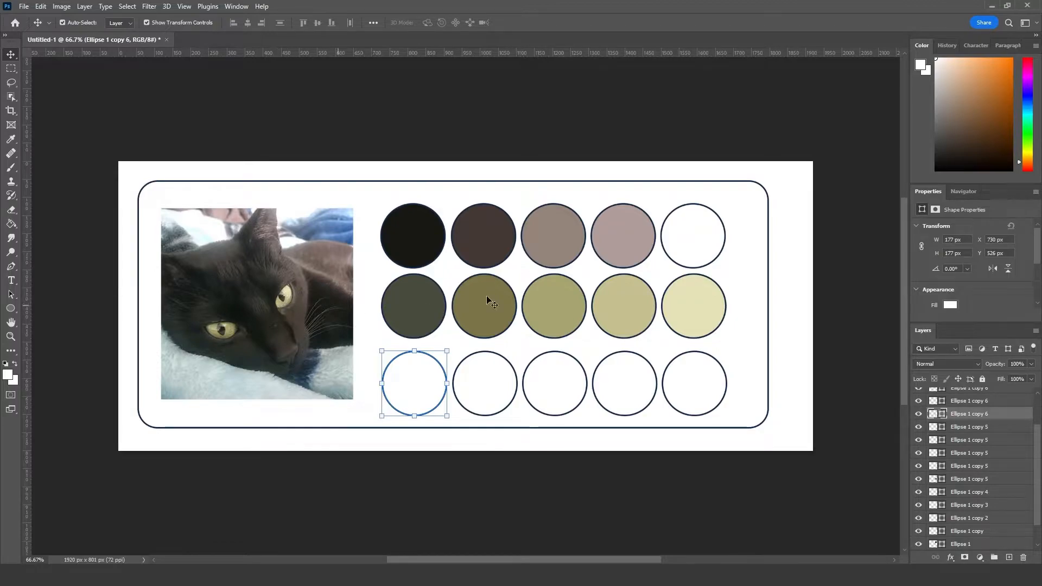
{"action": "left_click", "coordinate": [950, 305]}
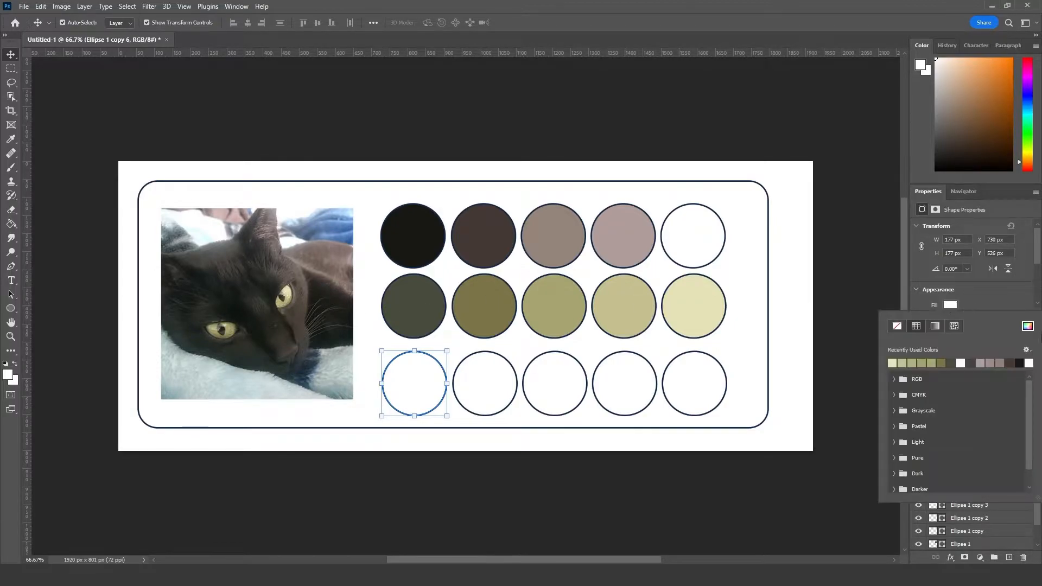
{"action": "left_click", "coordinate": [1027, 327]}
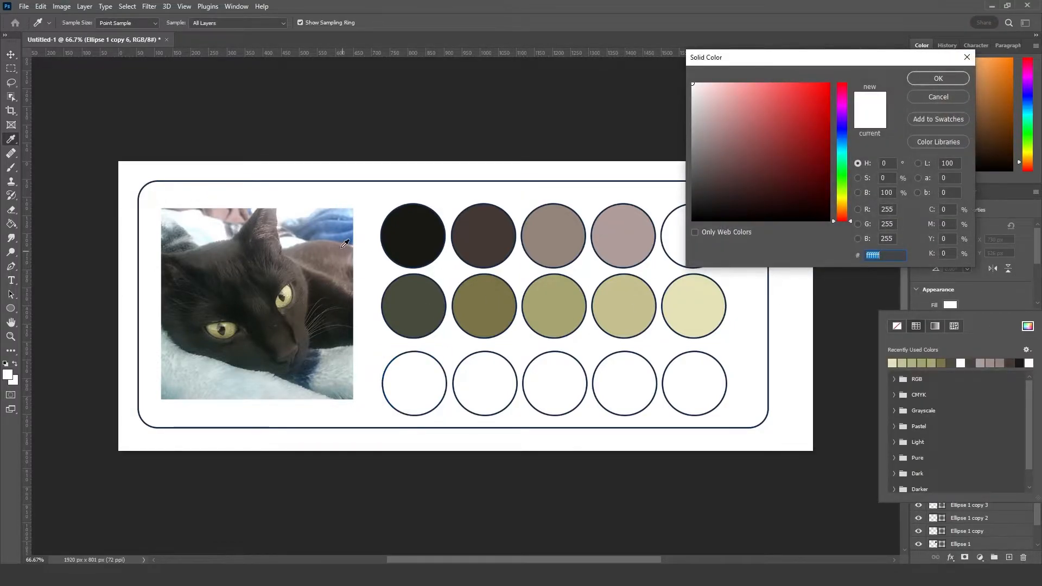
{"action": "left_click", "coordinate": [312, 235]}
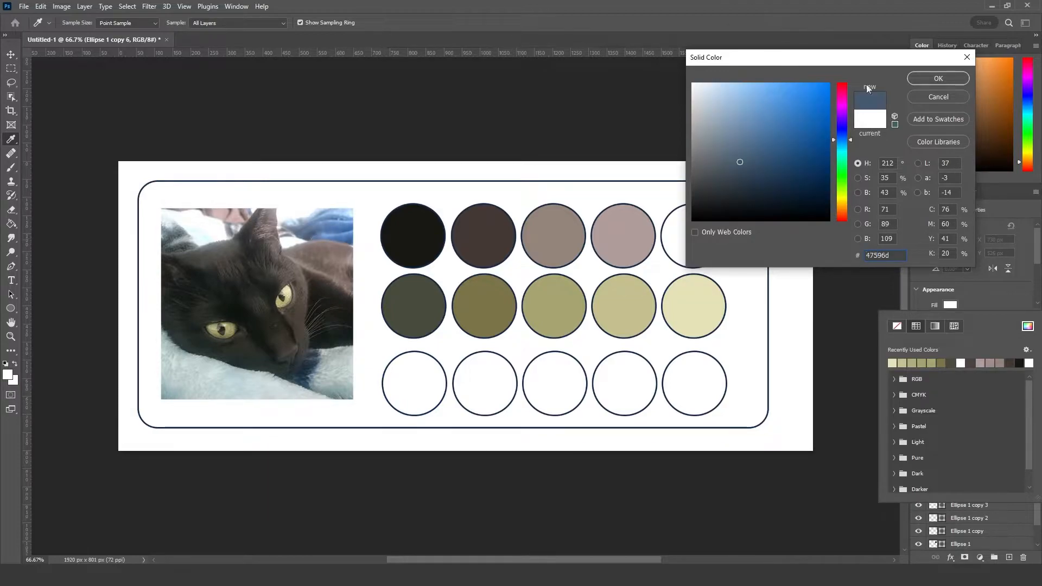
{"action": "left_click", "coordinate": [937, 79]}
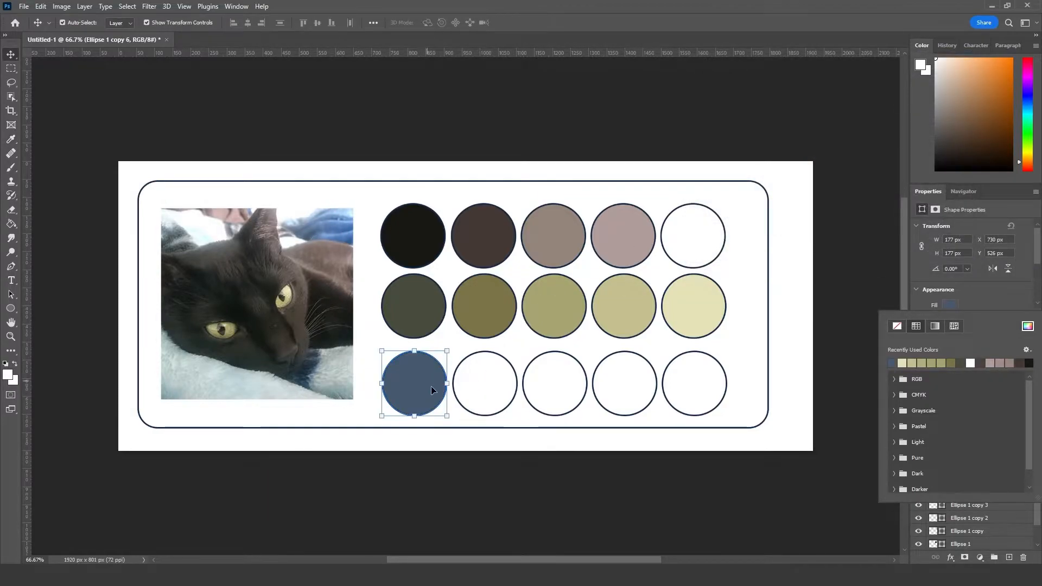
{"action": "key", "text": "v"}
Step: Fill the second circle of the third row with a medium blue sampled from the blue fabric behind the cat
{"action": "left_click", "coordinate": [481, 387]}
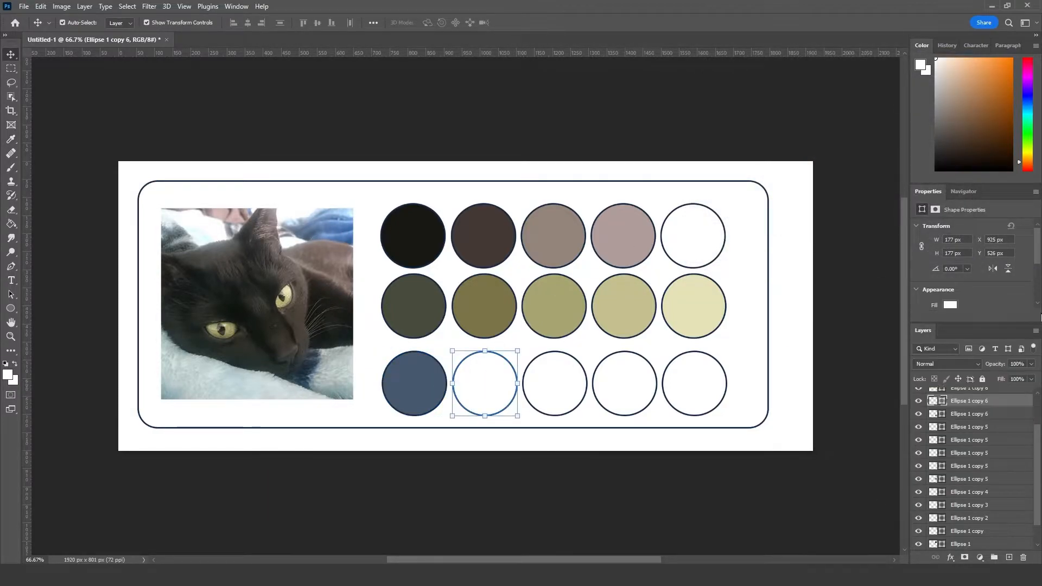
{"action": "left_click", "coordinate": [954, 307]}
{"action": "left_click", "coordinate": [1029, 327]}
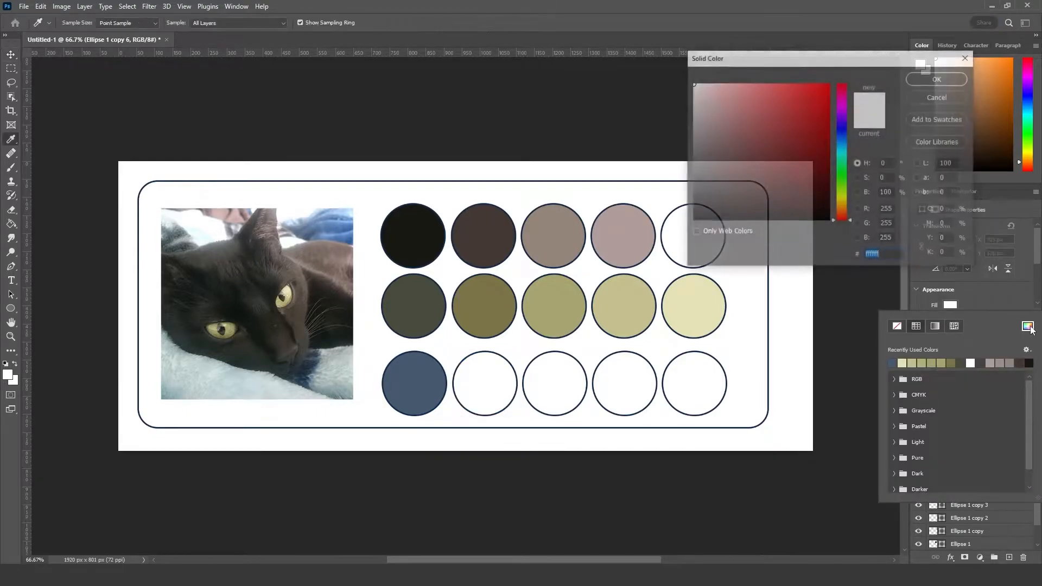
{"action": "left_click", "coordinate": [322, 231]}
{"action": "left_click", "coordinate": [935, 82]}
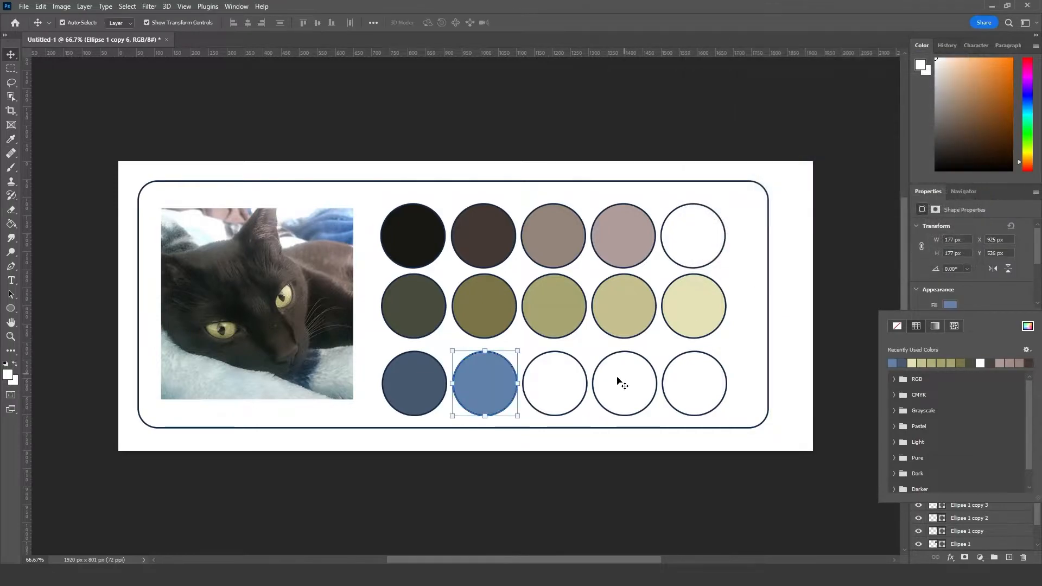
Step: Fill the third circle of the third row with the stronger blue #4a73ac sampled from the fabric near the photo's edge
{"action": "left_click", "coordinate": [559, 389]}
{"action": "left_click", "coordinate": [950, 306]}
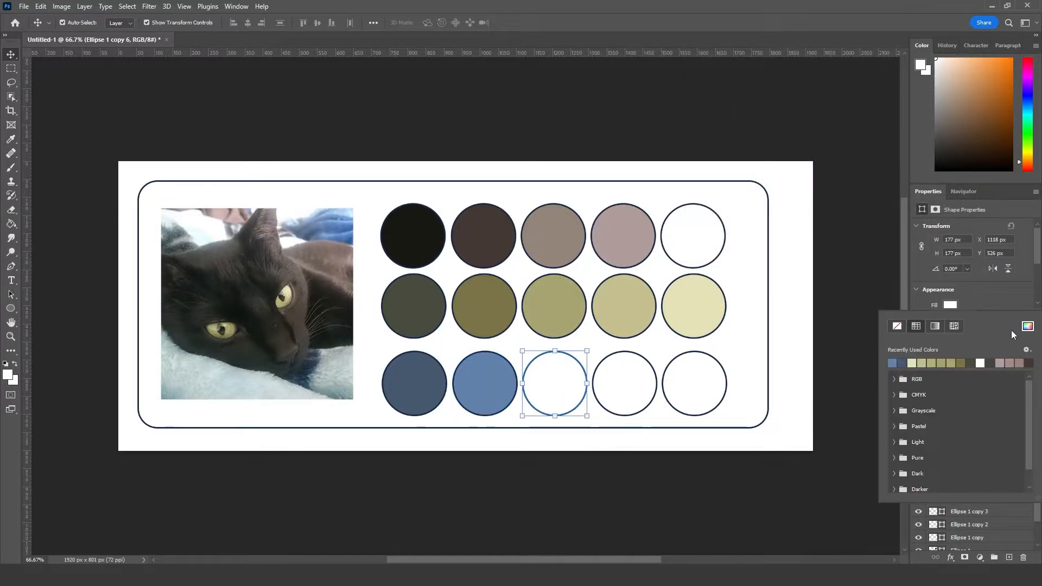
{"action": "left_click", "coordinate": [1027, 325]}
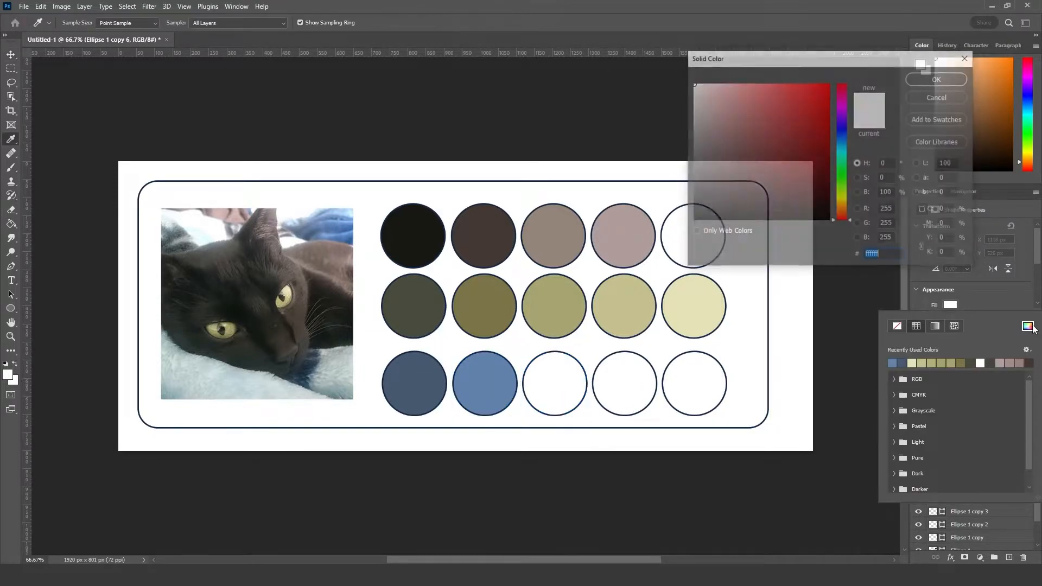
{"action": "left_click", "coordinate": [333, 230]}
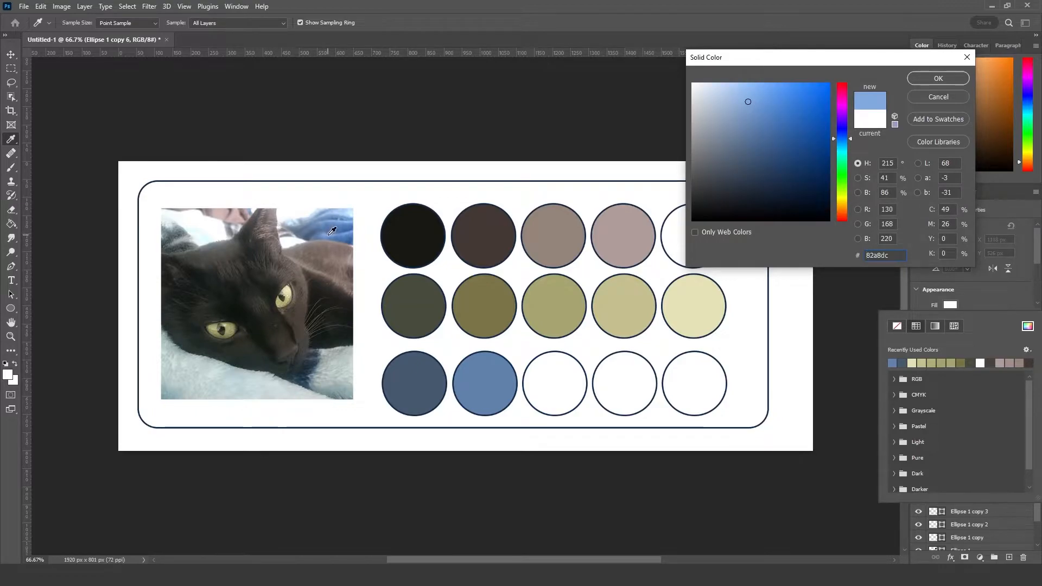
{"action": "left_click_drag", "start_coordinate": [332, 231], "coordinate": [345, 235]}
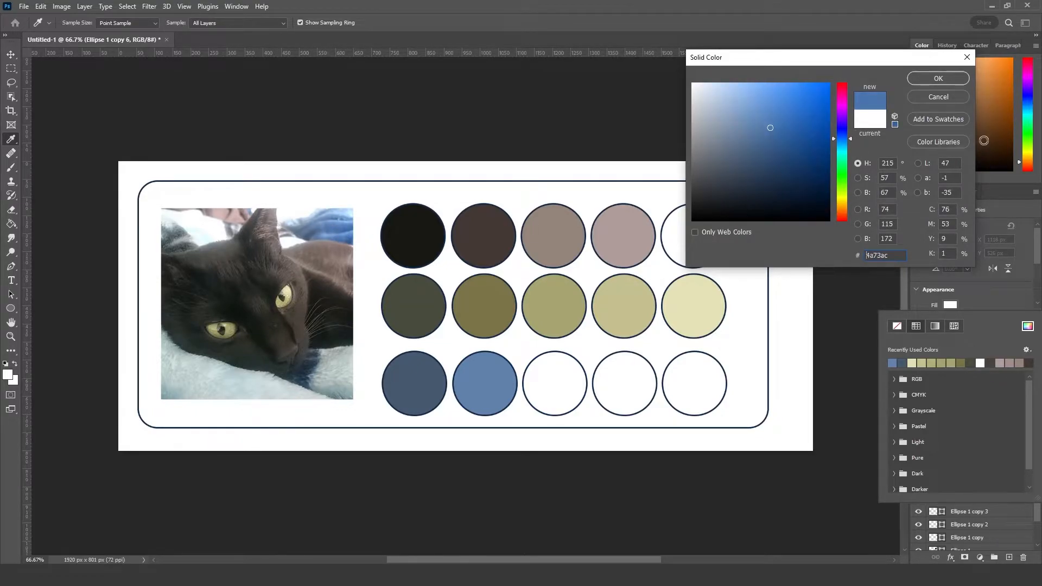
{"action": "left_click", "coordinate": [939, 78]}
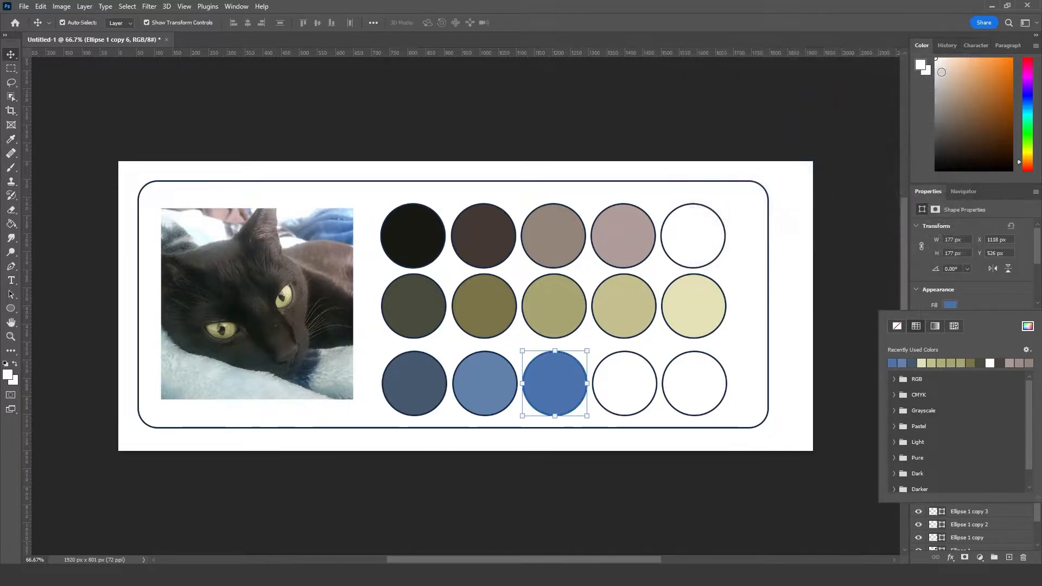
{"action": "left_click", "coordinate": [688, 111]}
{"action": "left_click", "coordinate": [482, 388]}
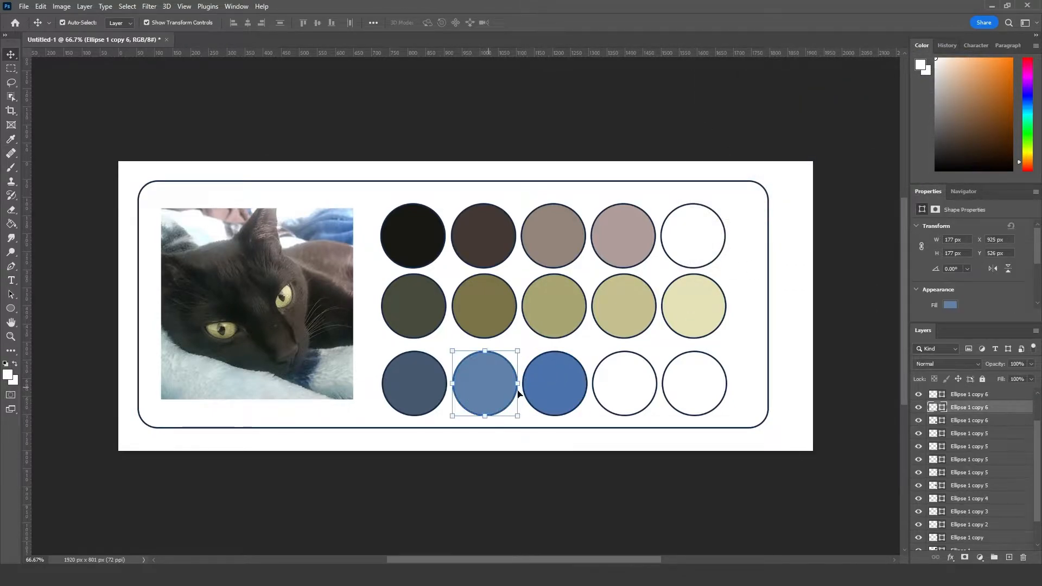
{"action": "left_click_drag", "start_coordinate": [477, 388], "coordinate": [550, 386]}
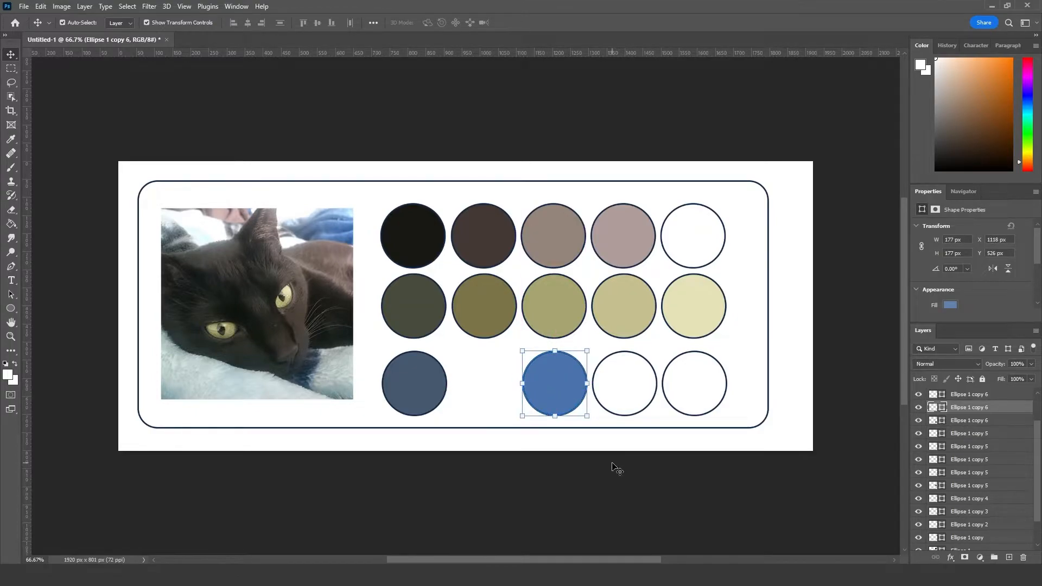
{"action": "key", "text": "ctrl+z"}
Step: Refill the third circle of the third row with the greyer blue sampled from the second circle of that row
{"action": "left_click", "coordinate": [950, 306]}
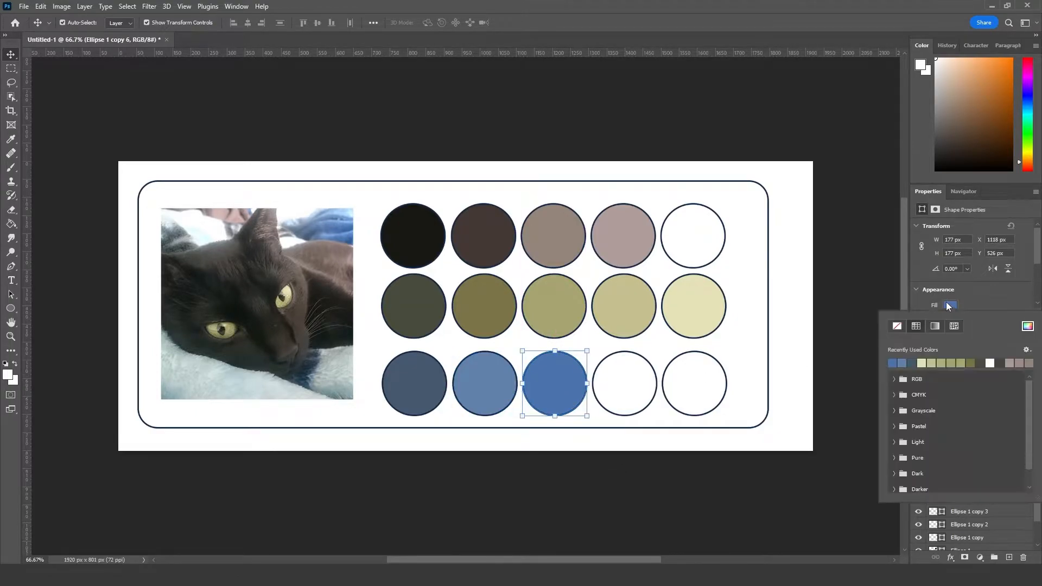
{"action": "left_click", "coordinate": [1026, 327]}
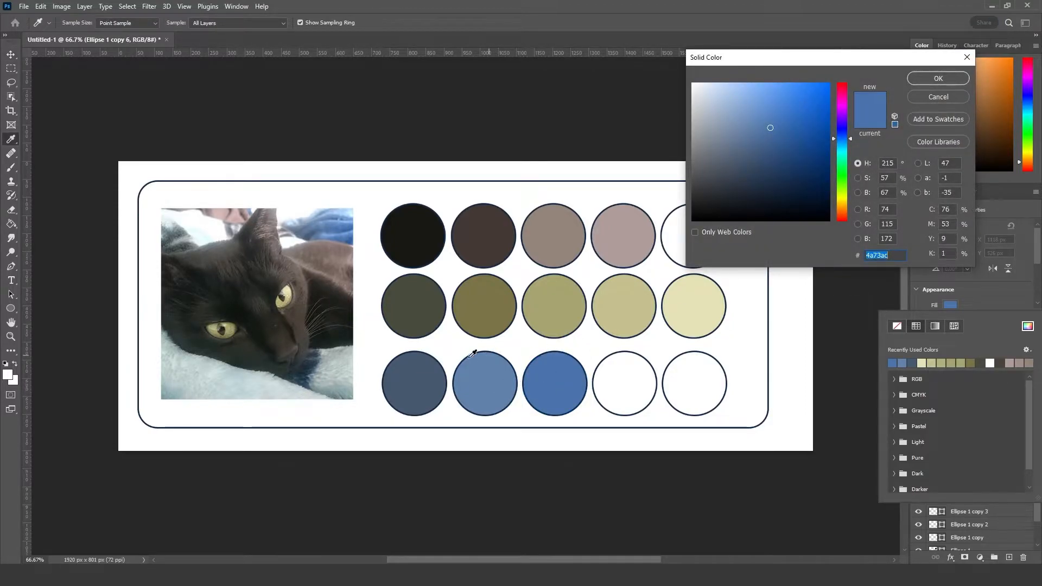
{"action": "left_click", "coordinate": [491, 384]}
{"action": "left_click", "coordinate": [961, 84]}
Step: Set the fill of the second circle of the third row to the stronger blue #4a73ac
{"action": "left_click", "coordinate": [497, 408]}
{"action": "left_click", "coordinate": [950, 305]}
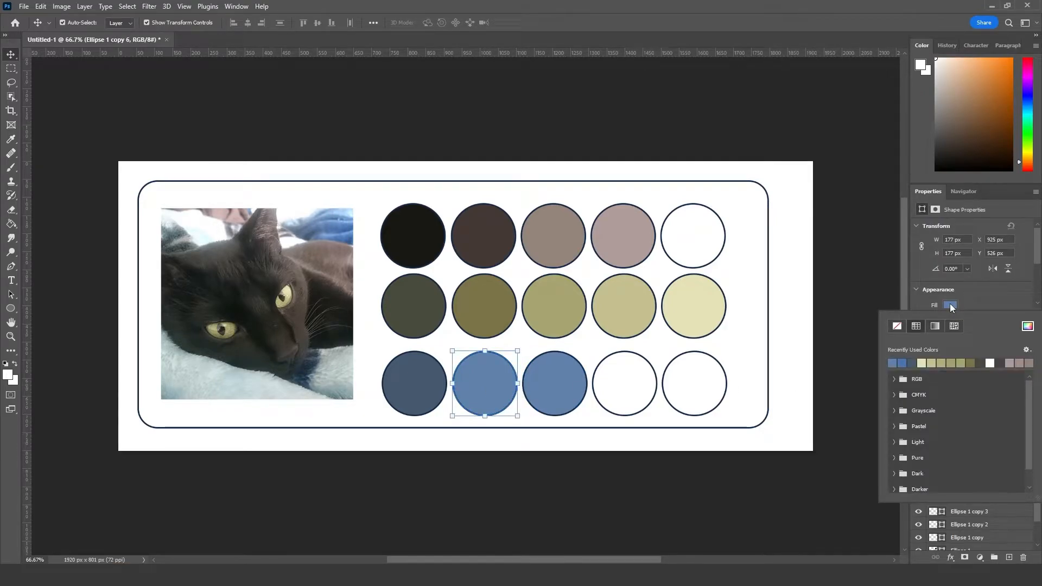
{"action": "left_click", "coordinate": [1027, 326]}
{"action": "type", "text": "4a73ac"}
{"action": "key", "text": "Return"}
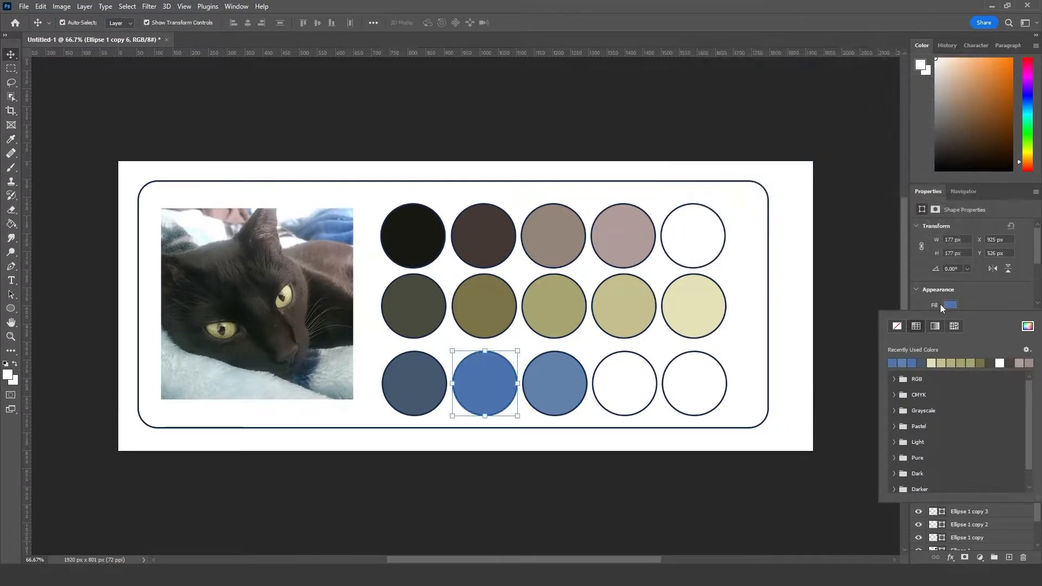
{"action": "left_click", "coordinate": [578, 98]}
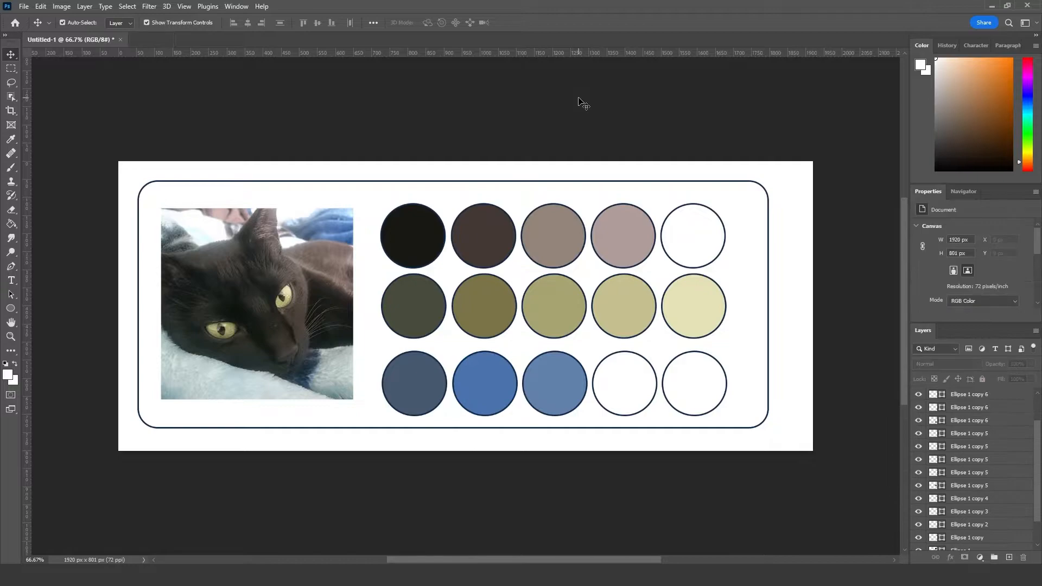
Step: Fill the fourth circle of the third row with light blue #85ade0 sampled from the blue fabric in the photo
{"action": "left_click", "coordinate": [638, 388]}
{"action": "left_click", "coordinate": [950, 306]}
{"action": "left_click", "coordinate": [1027, 326]}
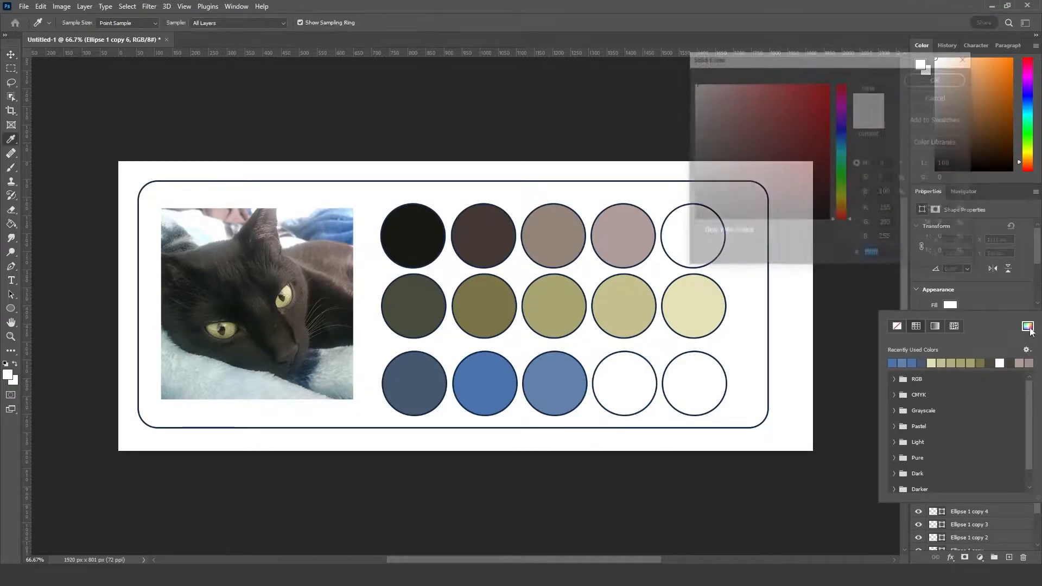
{"action": "left_click", "coordinate": [338, 221]}
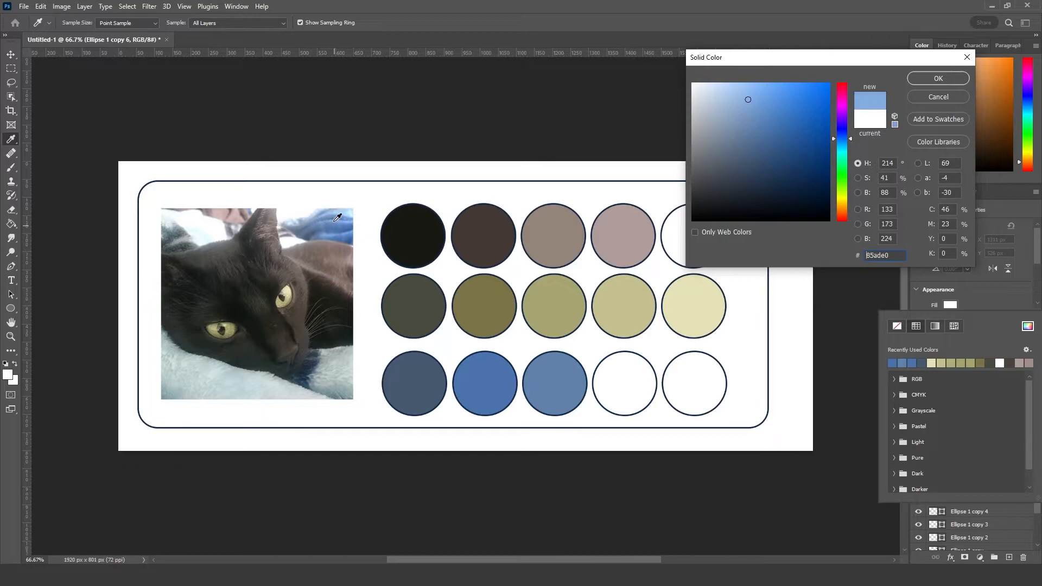
{"action": "left_click", "coordinate": [940, 83]}
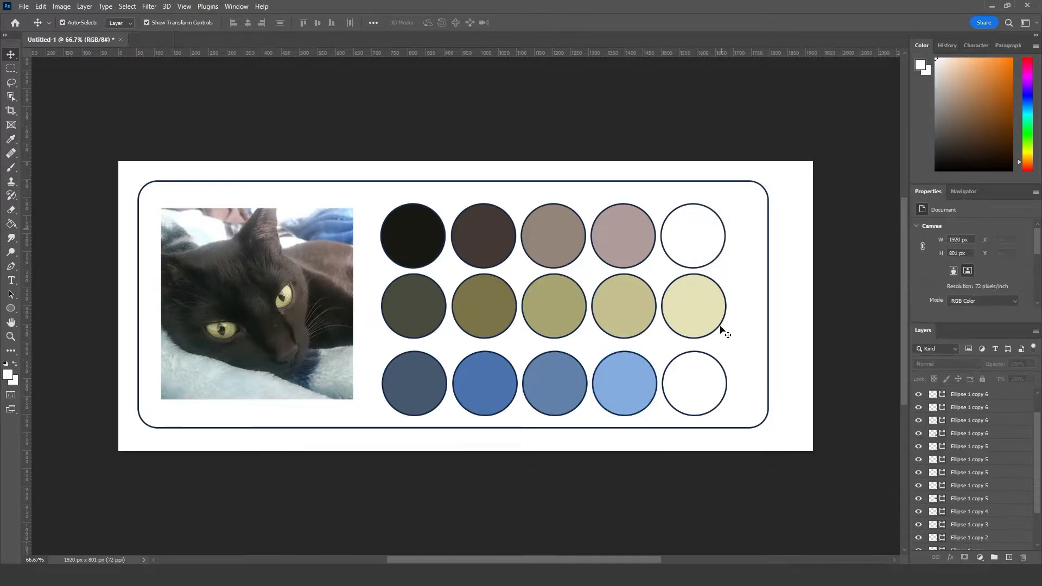
Step: Fill the fifth circle of the third row with pale blue #c9eeff sampled from the photo's upper corner beside the blue fabric
{"action": "left_click", "coordinate": [701, 389]}
{"action": "left_click", "coordinate": [950, 306]}
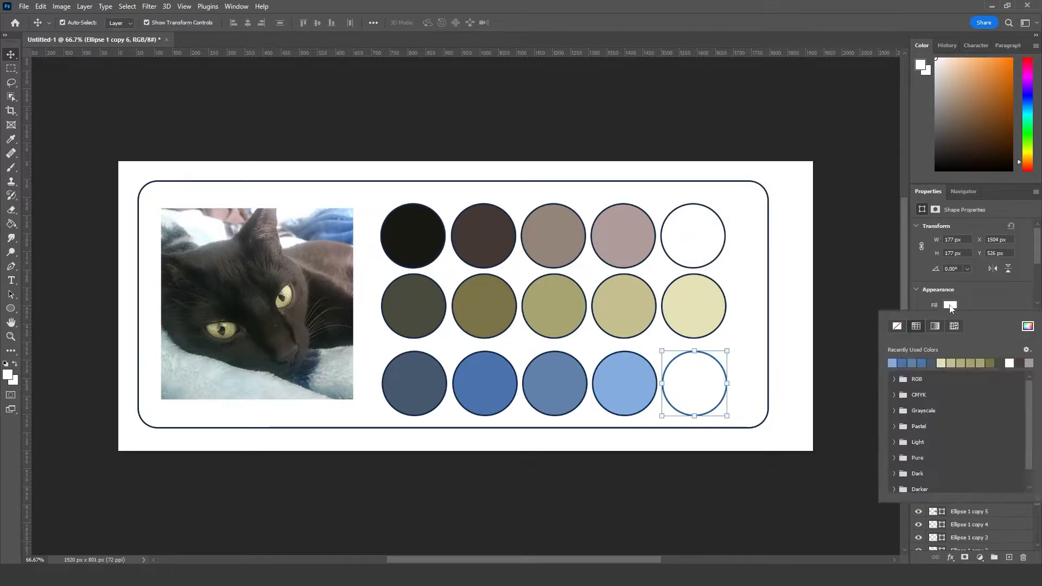
{"action": "left_click", "coordinate": [1028, 326]}
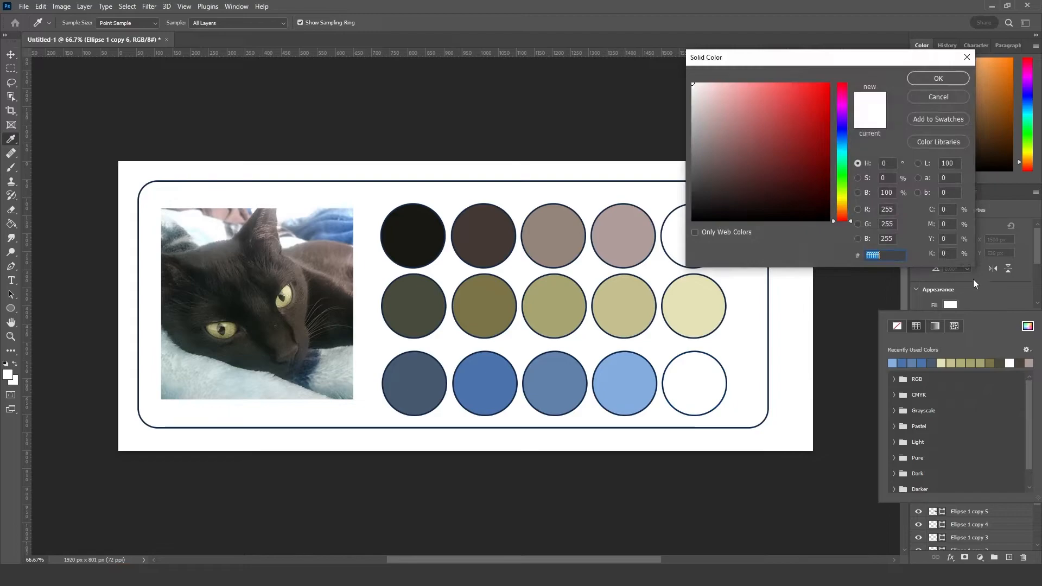
{"action": "left_click", "coordinate": [350, 212]}
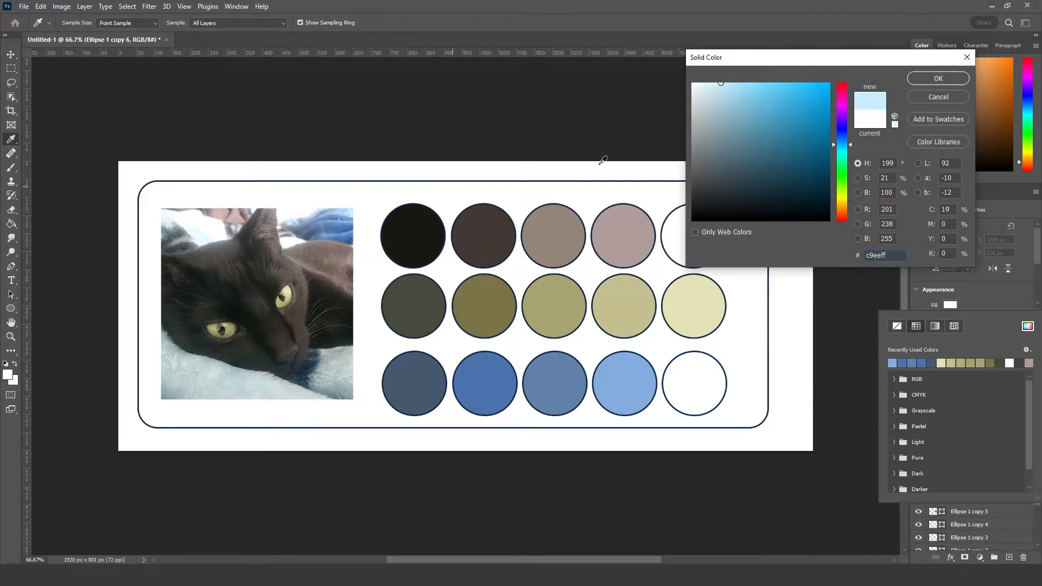
{"action": "left_click", "coordinate": [935, 81]}
{"action": "key", "text": "v"}
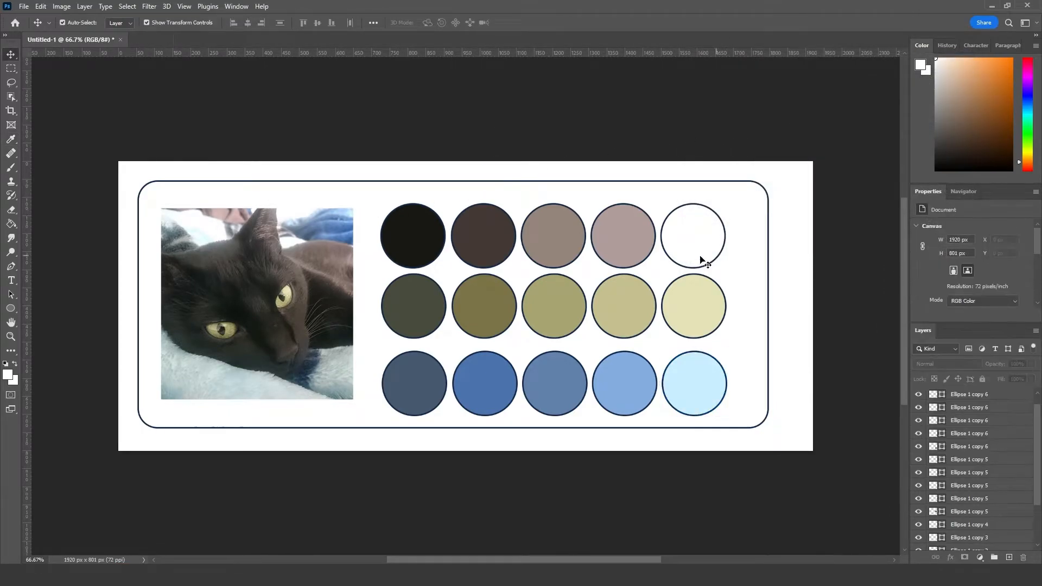
Step: Remove the outline from the white fifth circle of the first row
{"action": "left_click", "coordinate": [679, 242]}
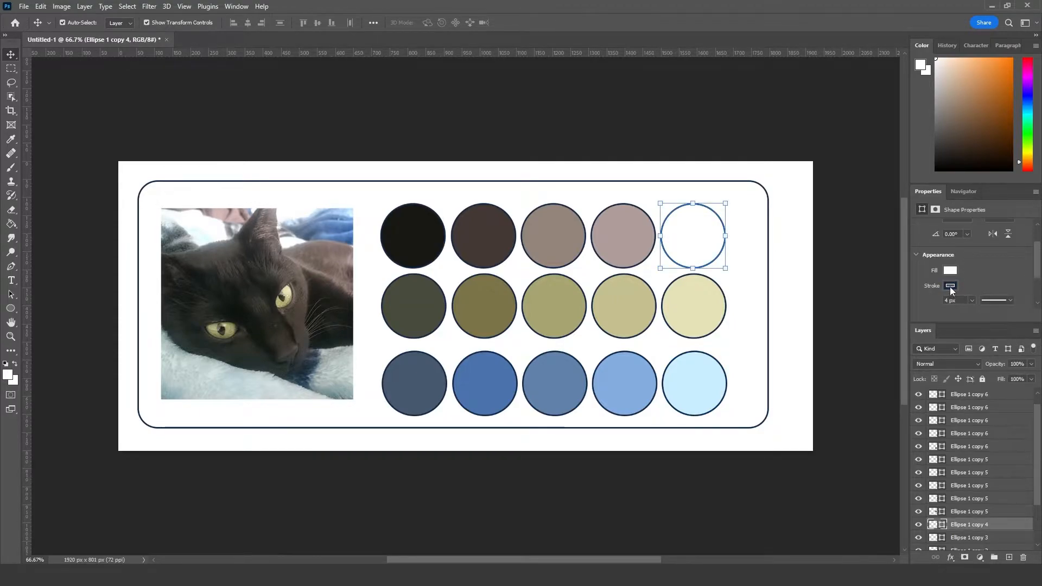
{"action": "left_click", "coordinate": [950, 286]}
{"action": "left_click", "coordinate": [897, 307]}
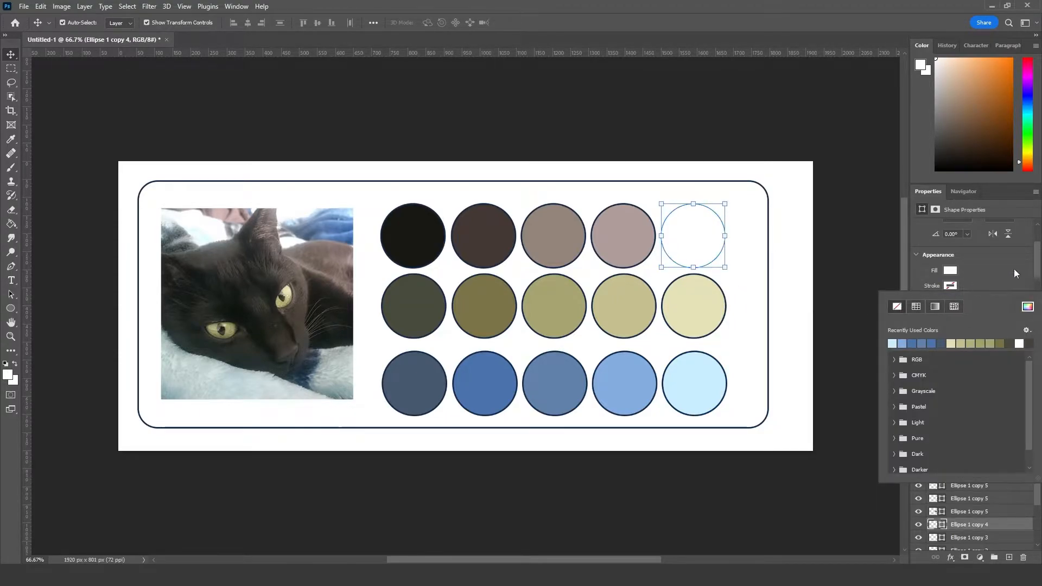
Step: Give the white fifth circle of the first row a thin solid outline
{"action": "left_click", "coordinate": [812, 144]}
{"action": "left_click", "coordinate": [702, 241]}
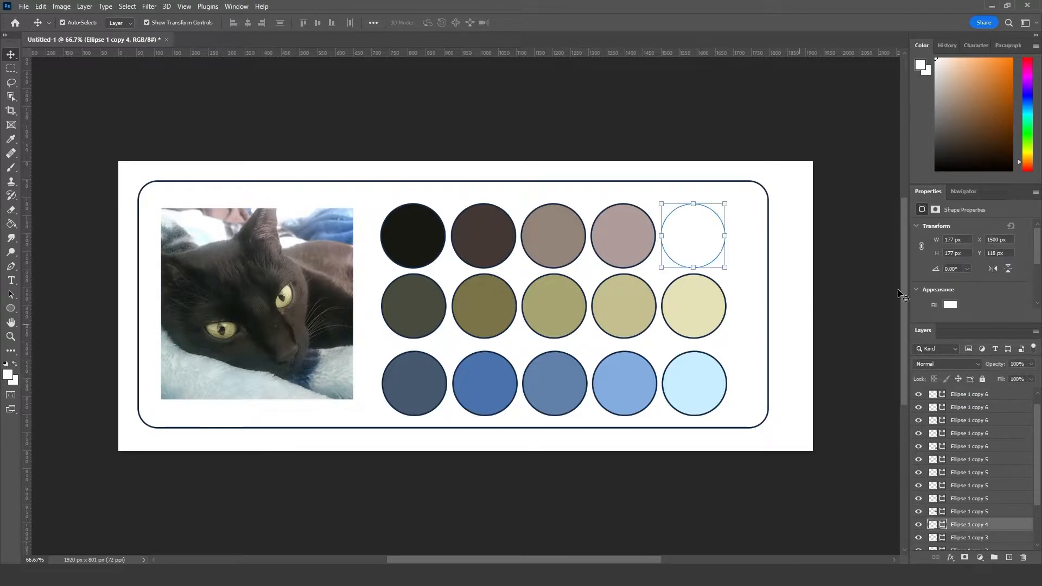
{"action": "scroll", "coordinate": [969, 297], "scroll_direction": "down", "scroll_amount": 2}
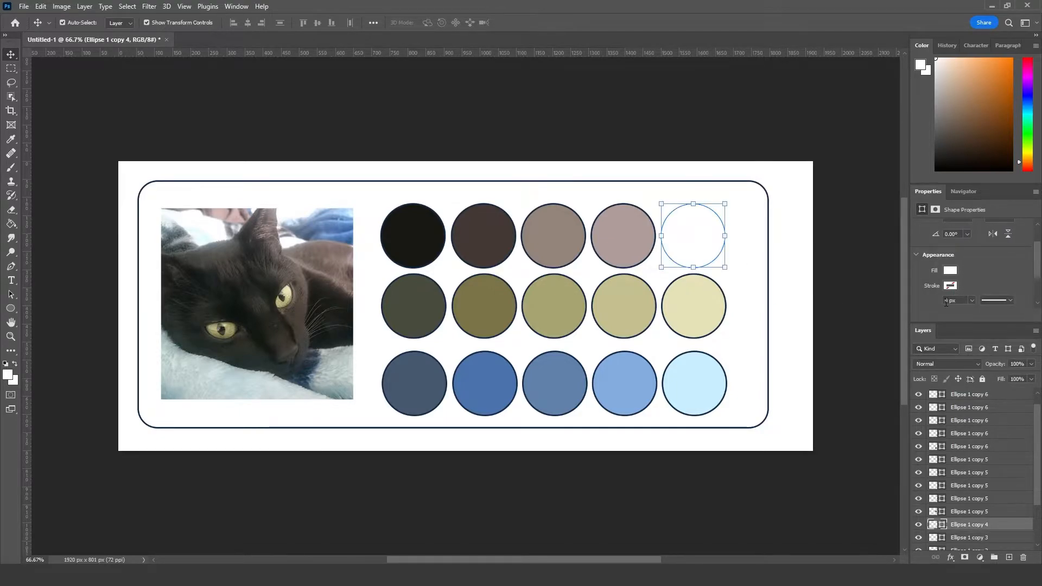
{"action": "left_click", "coordinate": [949, 286]}
{"action": "left_click", "coordinate": [941, 338]}
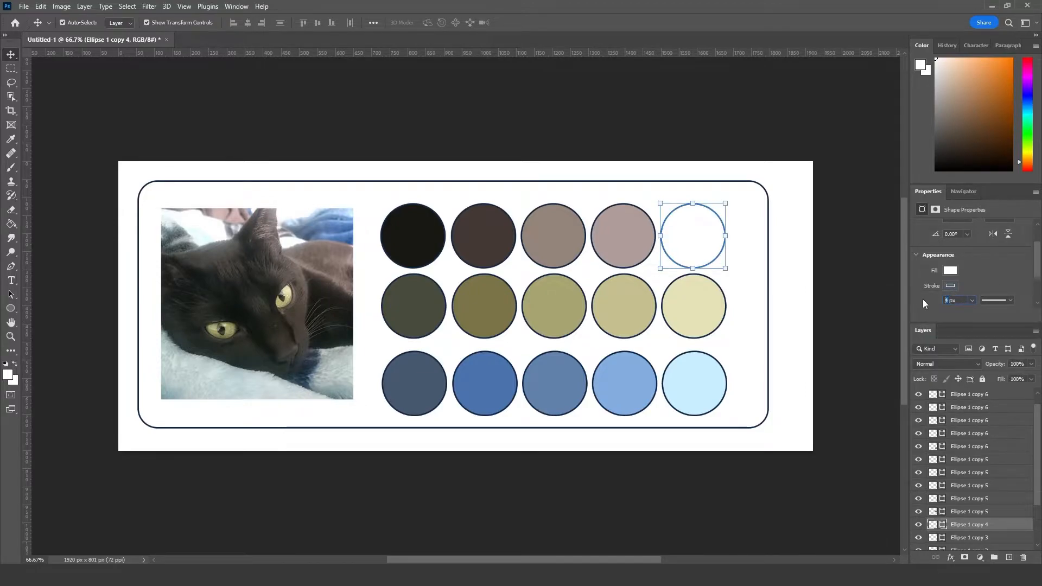
{"action": "left_click", "coordinate": [705, 74]}
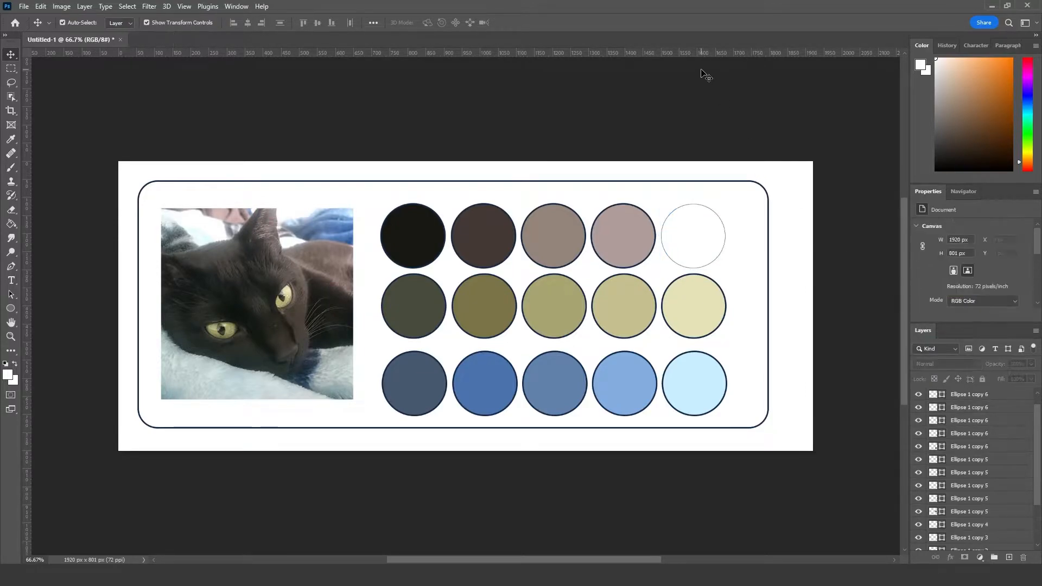
Step: Remove the outlines from the first four circles of the first row
{"action": "left_click", "coordinate": [634, 235]}
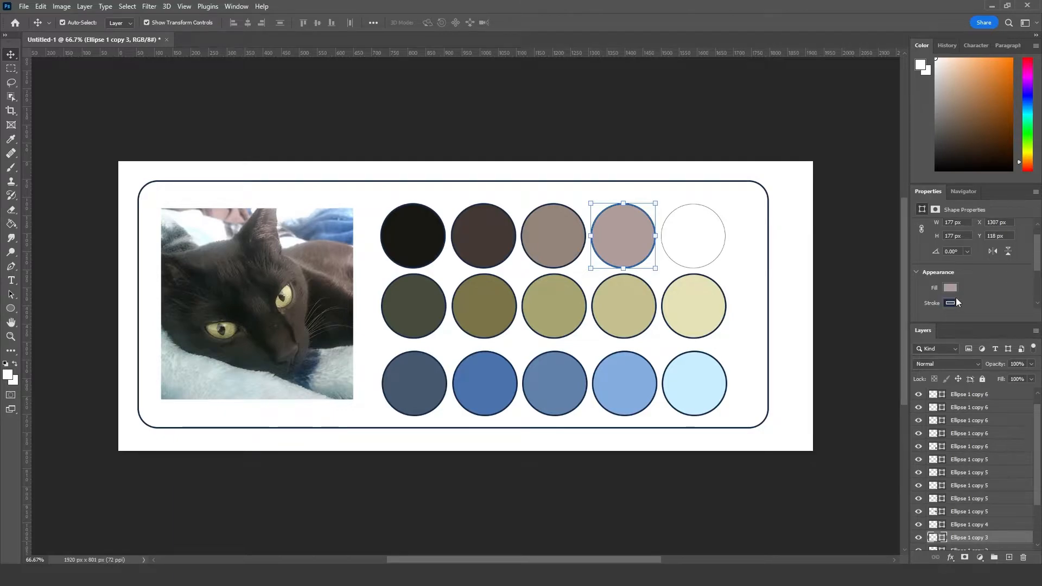
{"action": "left_click", "coordinate": [950, 302]}
{"action": "left_click", "coordinate": [897, 324]}
{"action": "left_click", "coordinate": [623, 126]}
{"action": "left_click", "coordinate": [554, 235]}
{"action": "left_click", "coordinate": [950, 297]}
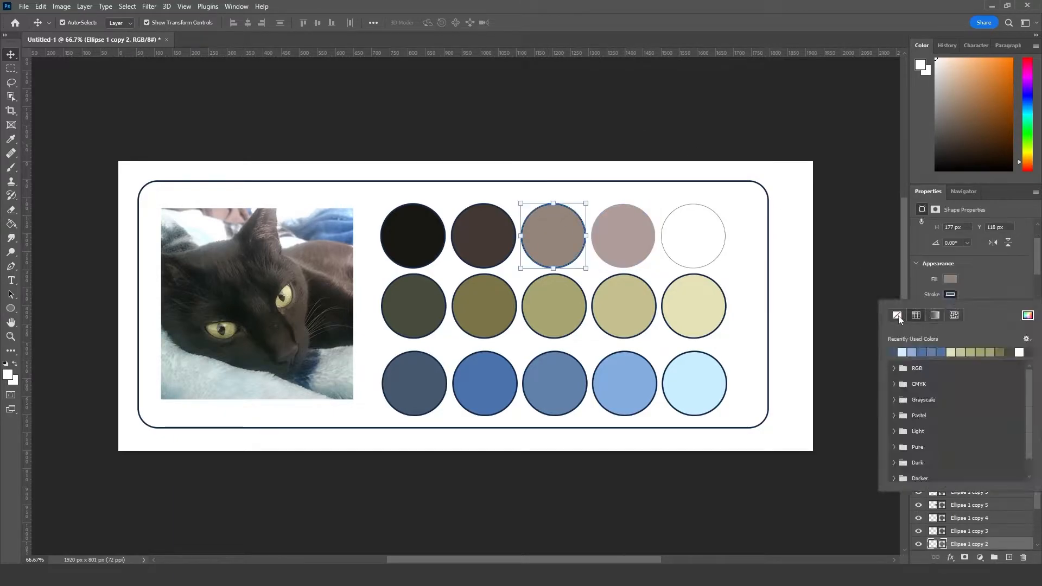
{"action": "left_click", "coordinate": [897, 316]}
{"action": "left_click", "coordinate": [483, 236]}
{"action": "left_click", "coordinate": [897, 324]}
{"action": "left_click", "coordinate": [413, 236]}
Step: Remove the outlines from all five circles of the second row
{"action": "left_click", "coordinate": [413, 306]}
{"action": "left_click", "coordinate": [484, 307]}
{"action": "left_click", "coordinate": [553, 306]}
{"action": "left_click", "coordinate": [951, 302]}
{"action": "left_click", "coordinate": [897, 324]}
{"action": "left_click", "coordinate": [624, 289]}
{"action": "left_click", "coordinate": [694, 289]}
Step: Remove the outlines from all five circles of the third row
{"action": "left_click", "coordinate": [414, 367]}
{"action": "left_click", "coordinate": [950, 295]}
{"action": "left_click", "coordinate": [898, 316]}
{"action": "left_click", "coordinate": [485, 367]}
{"action": "left_click", "coordinate": [554, 367]}
{"action": "left_click", "coordinate": [625, 366]}
{"action": "left_click", "coordinate": [694, 366]}
{"action": "left_click", "coordinate": [950, 302]}
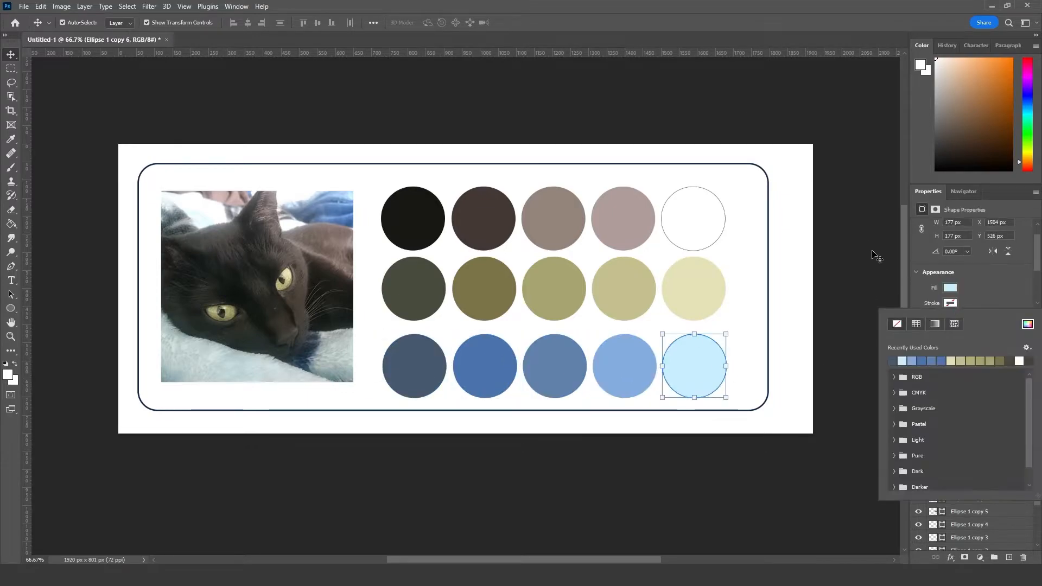
{"action": "left_click", "coordinate": [874, 252]}
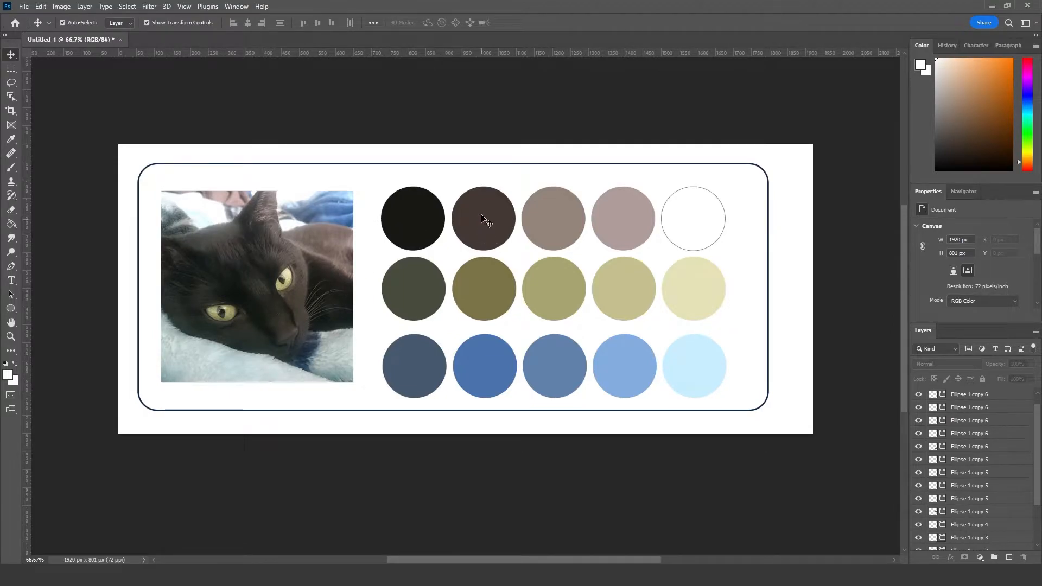
Step: Add a soft drop shadow to the cat photo with a size of 27 px and an opacity of about 9%
{"action": "left_click", "coordinate": [408, 232]}
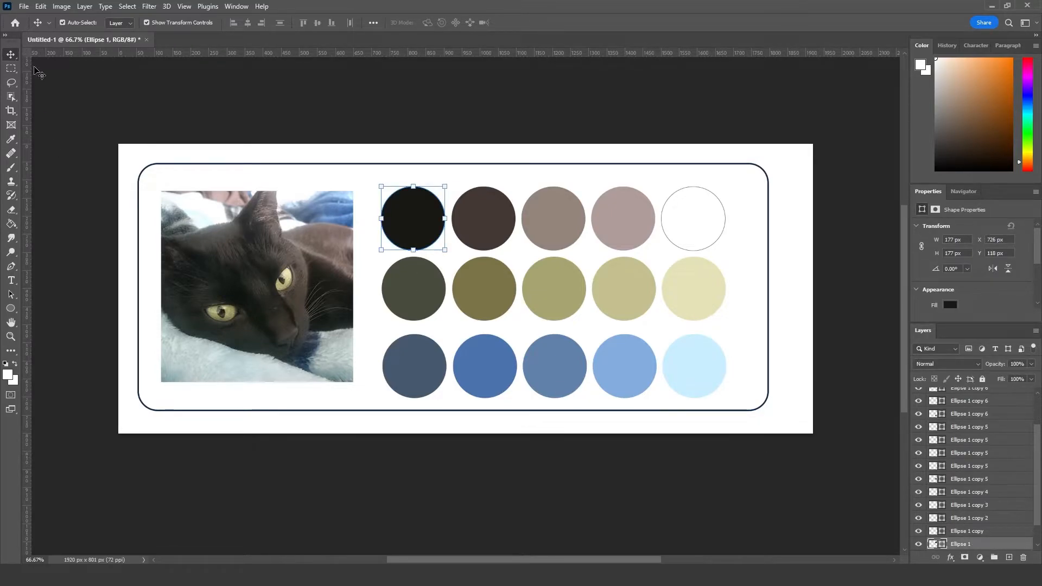
{"action": "left_click", "coordinate": [253, 276]}
{"action": "right_click", "coordinate": [977, 400]}
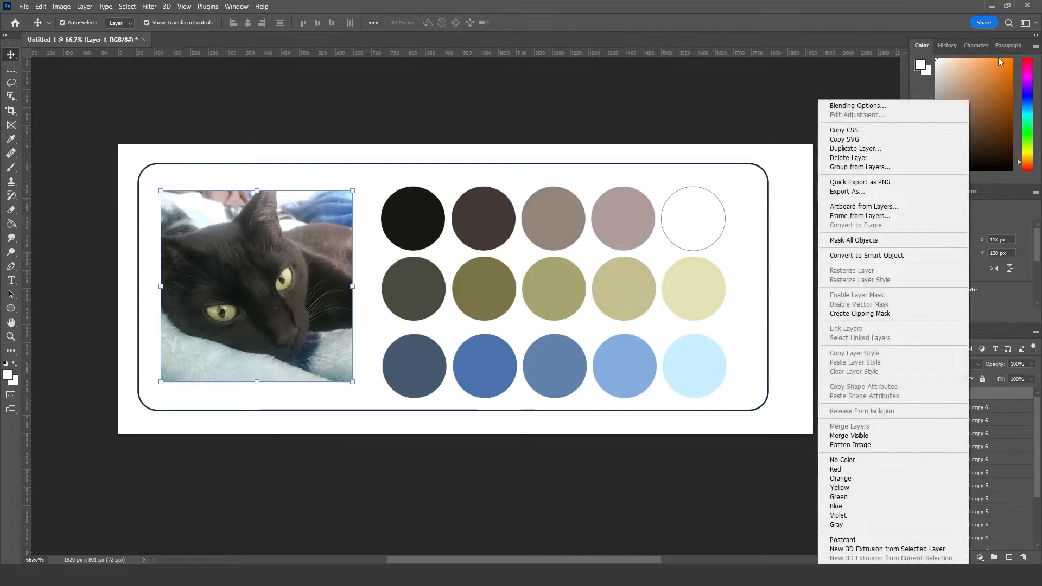
{"action": "left_click", "coordinate": [847, 105]}
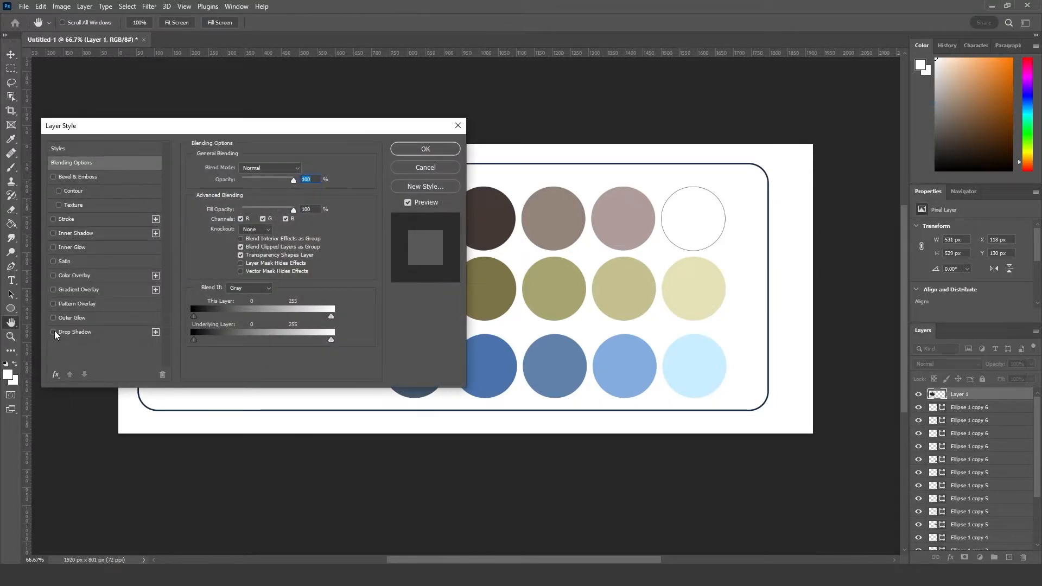
{"action": "left_click", "coordinate": [54, 332]}
{"action": "left_click", "coordinate": [75, 332]}
{"action": "left_click_drag", "start_coordinate": [195, 130], "coordinate": [675, 120]}
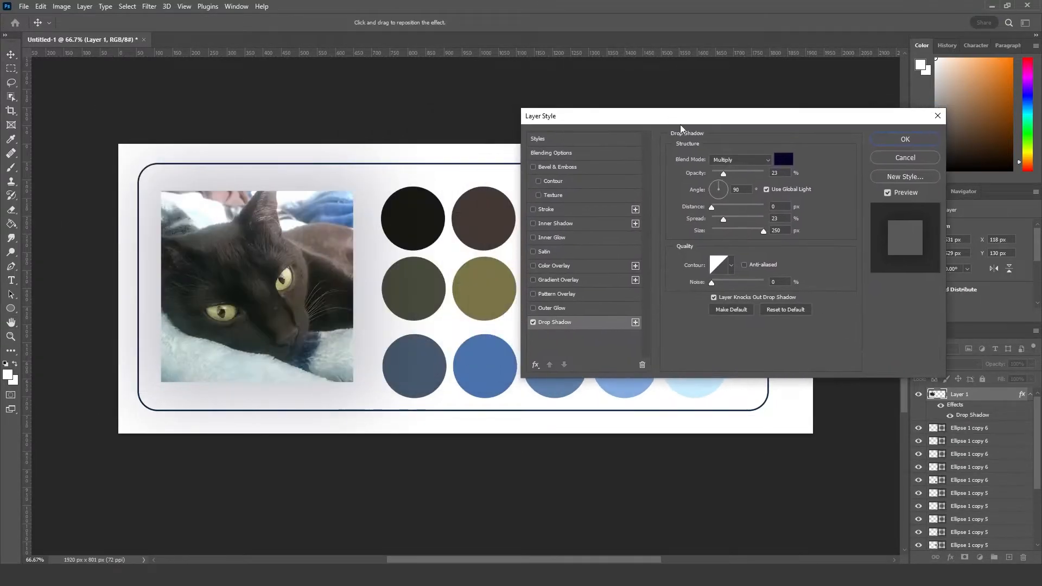
{"action": "left_click_drag", "start_coordinate": [751, 232], "coordinate": [721, 233]}
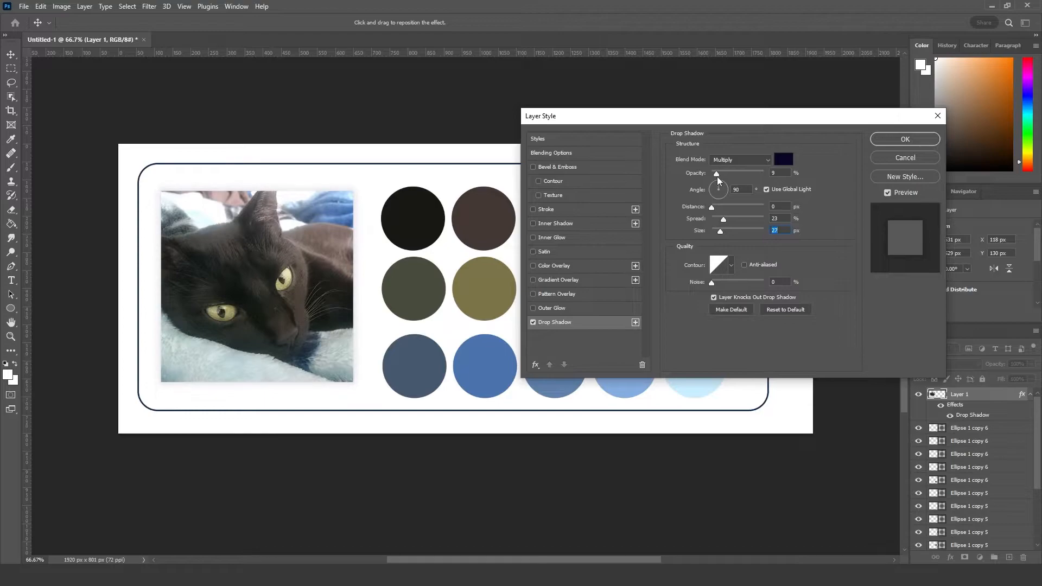
{"action": "left_click", "coordinate": [905, 139]}
{"action": "left_click", "coordinate": [595, 486]}
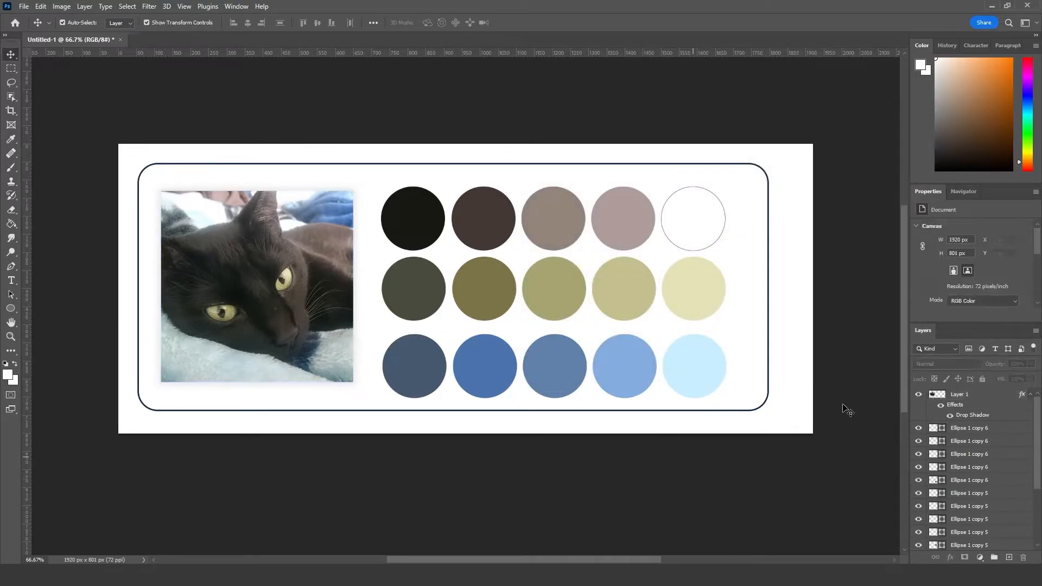
Step: Replace the locked background with a new empty pixel layer beneath the card rectangle
{"action": "scroll", "coordinate": [989, 491], "scroll_direction": "down", "scroll_amount": 5}
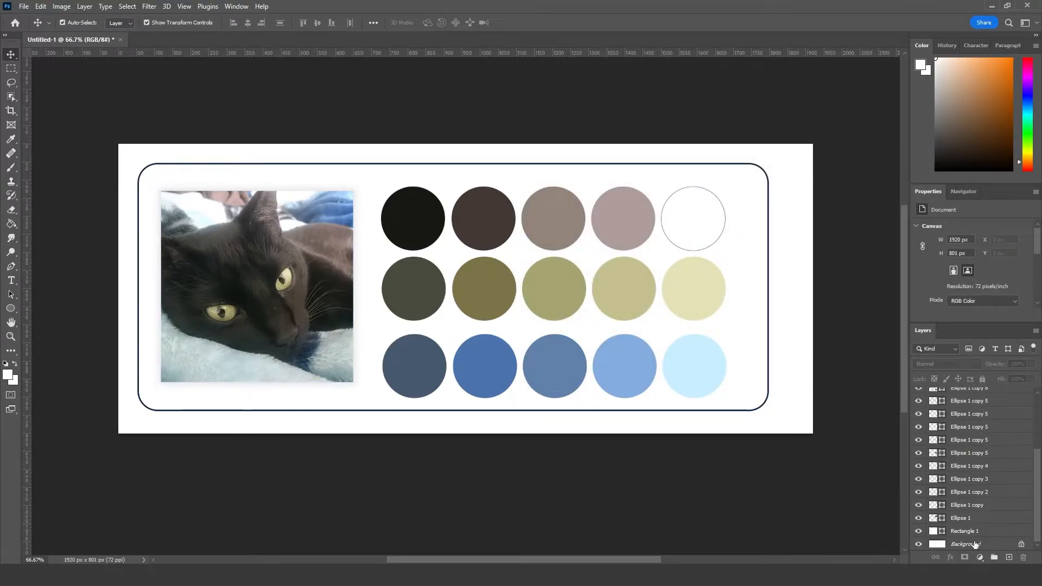
{"action": "double_click", "coordinate": [977, 542]}
{"action": "key", "text": "Return"}
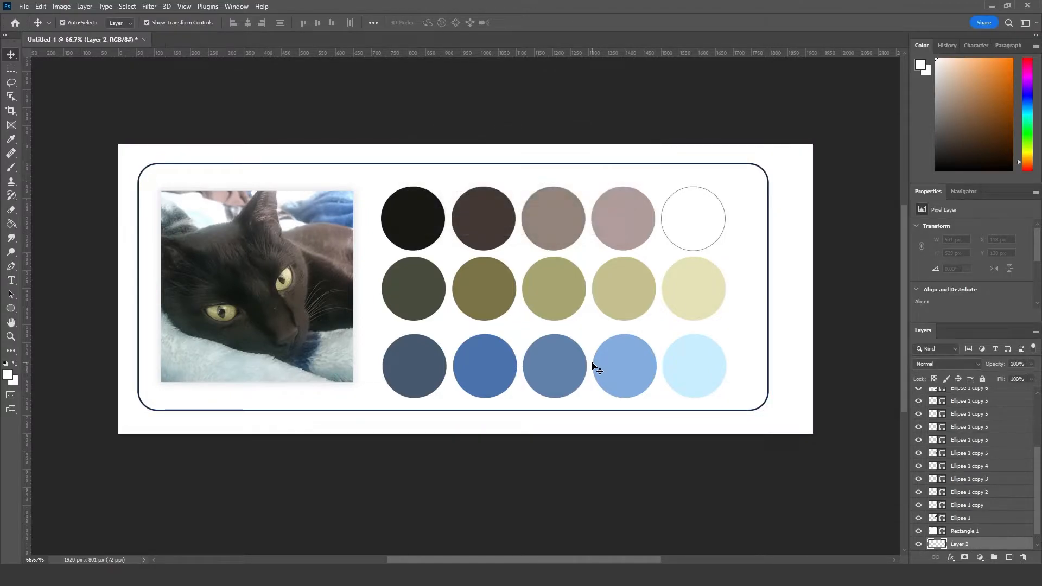
Step: Fill the empty bottom layer with dark brown sampled from the first row's second circle, and refill it with a darker brown
{"action": "left_click", "coordinate": [11, 224]}
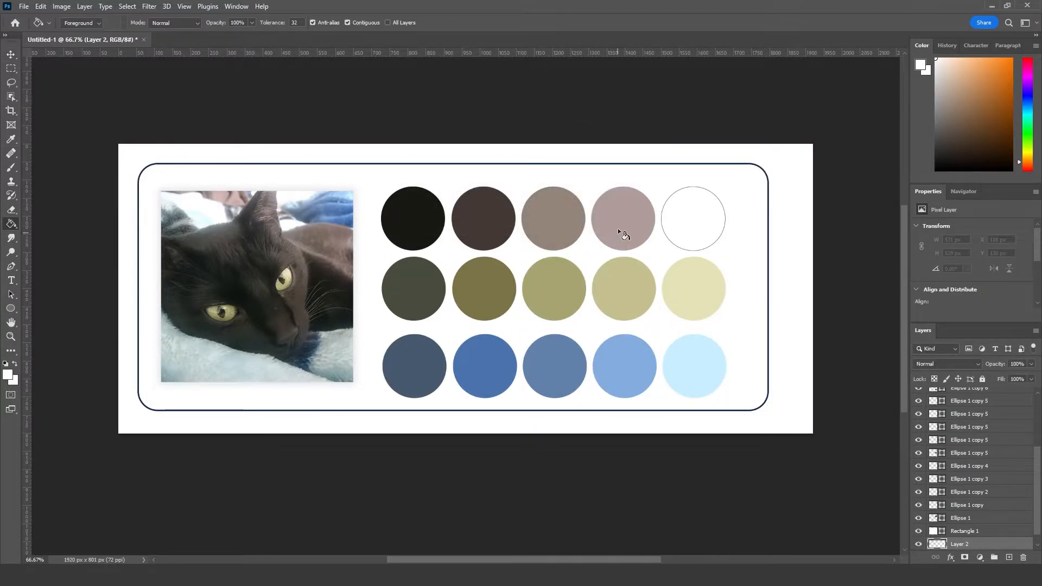
{"action": "left_click", "coordinate": [493, 217], "text": "alt"}
{"action": "left_click", "coordinate": [448, 159]}
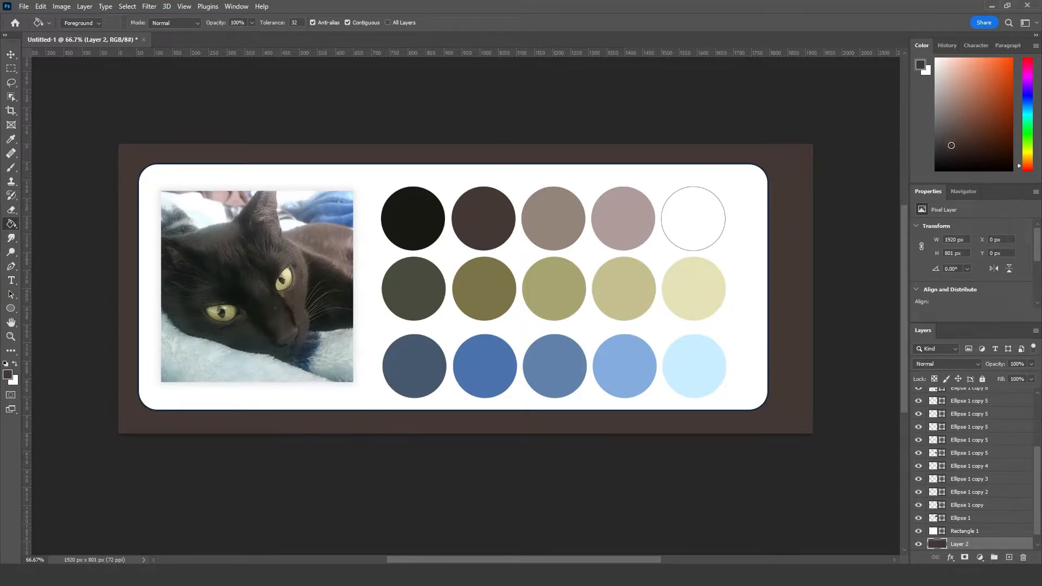
{"action": "left_click", "coordinate": [792, 177]}
{"action": "left_click", "coordinate": [11, 54]}
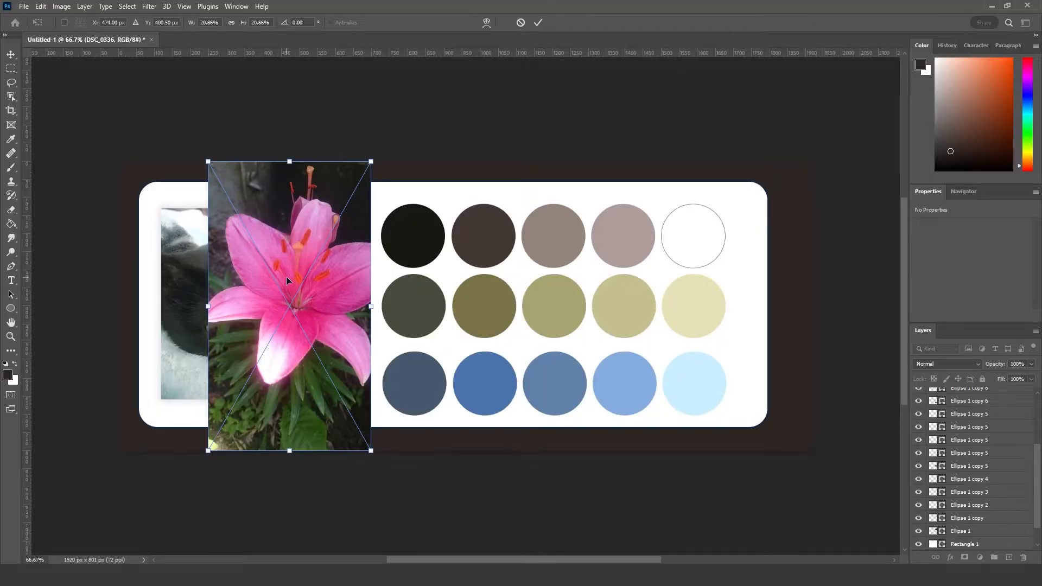
Step: Place the pink lily photo DSC_0336 over the middle of the card
{"action": "left_click_drag", "start_coordinate": [288, 280], "coordinate": [407, 312]}
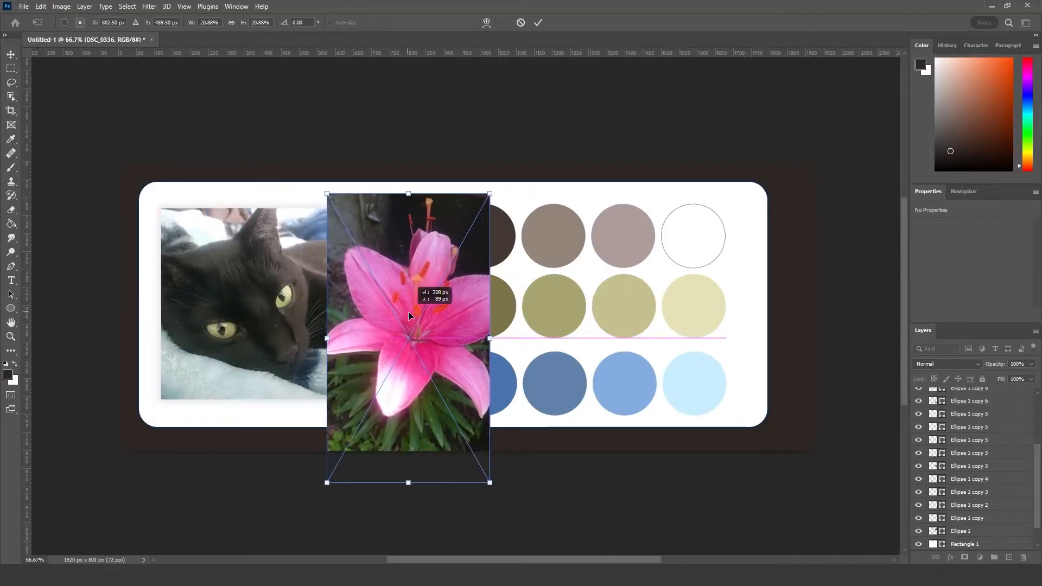
{"action": "left_click", "coordinate": [538, 22]}
Step: Copy a square area about 450 px wide around the lily bloom to a new layer and hide the DSC_0336 layer
{"action": "left_click", "coordinate": [11, 68]}
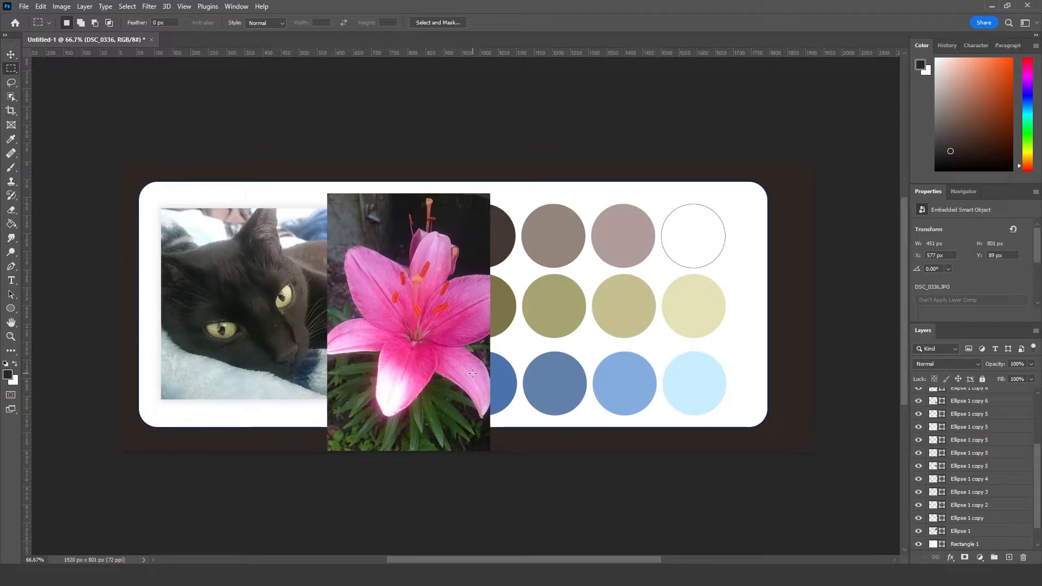
{"action": "key", "text": "super+shift+s"}
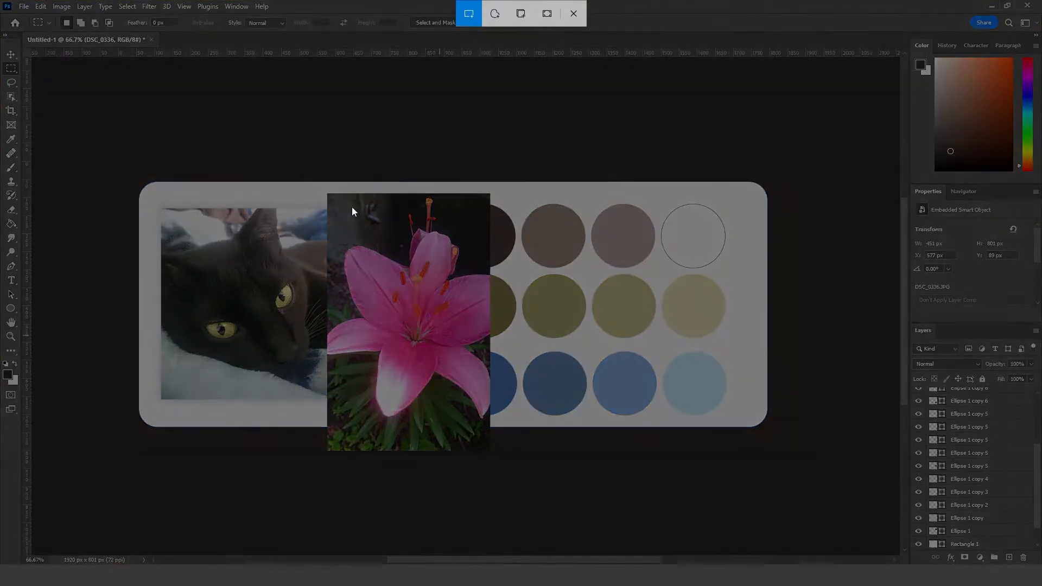
{"action": "left_click", "coordinate": [583, 13]}
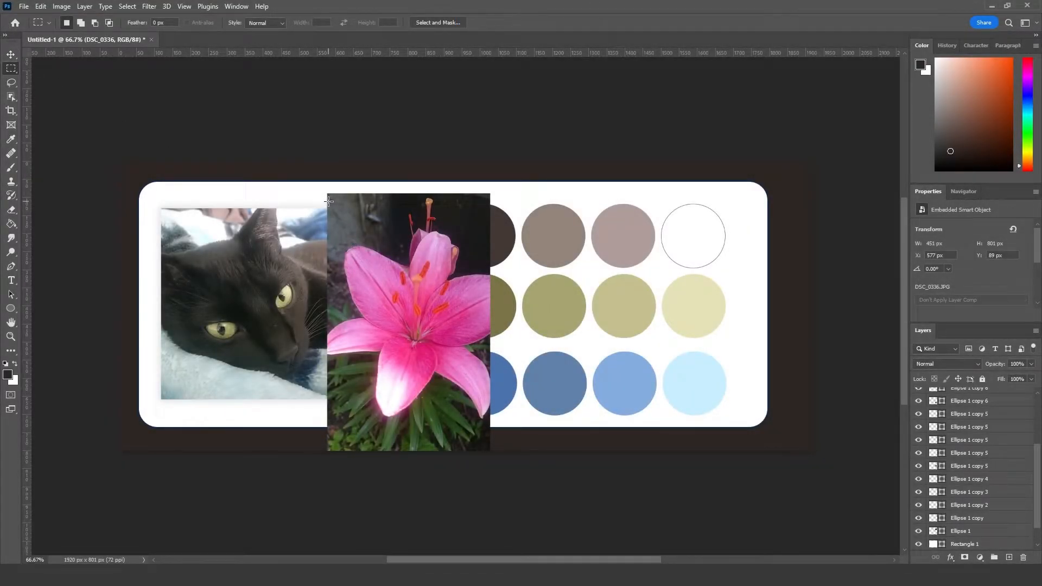
{"action": "left_click_drag", "start_coordinate": [331, 202], "coordinate": [491, 412]}
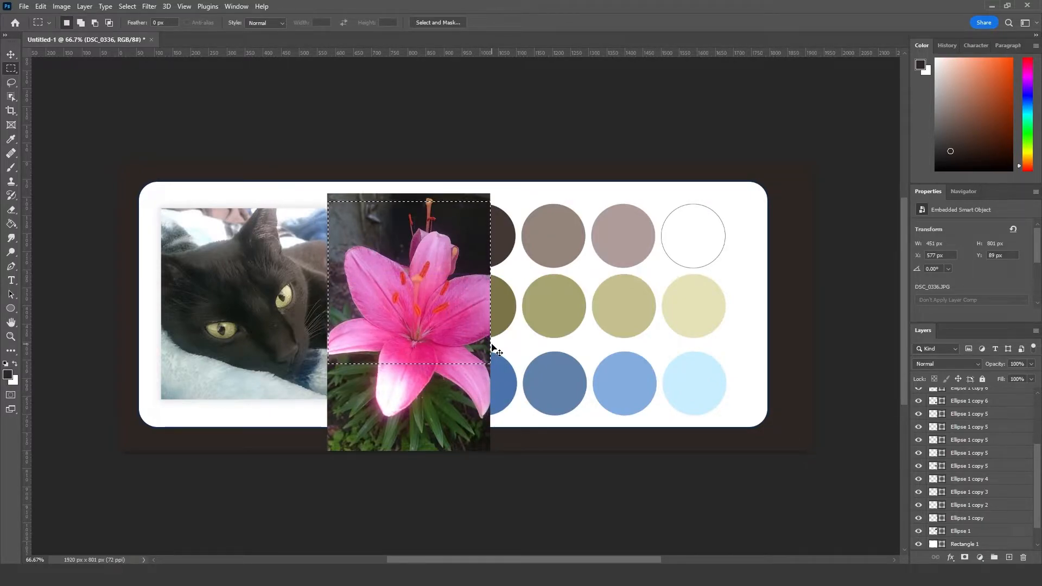
{"action": "key", "text": "ctrl+j"}
{"action": "left_click", "coordinate": [919, 407]}
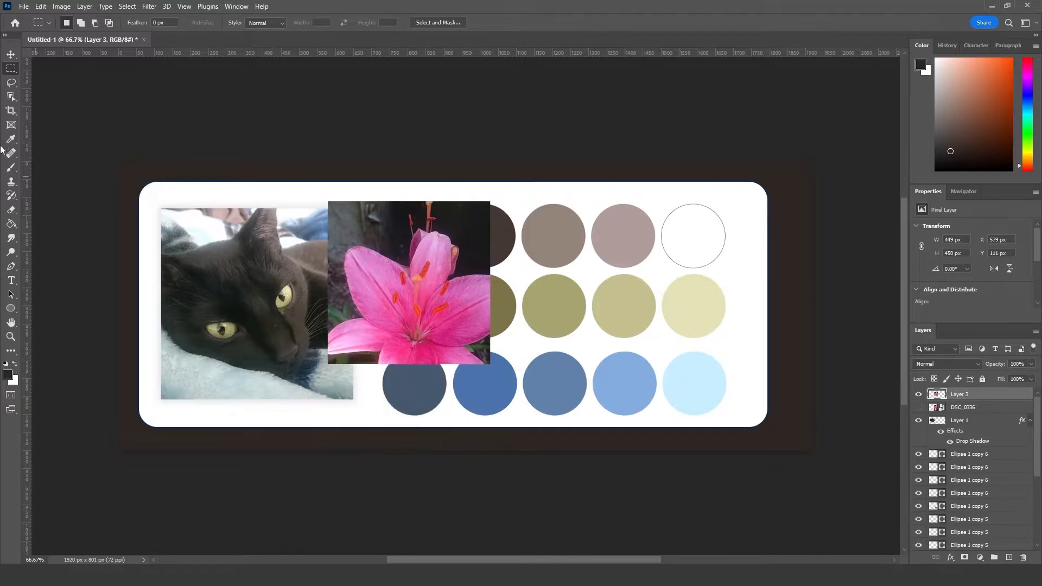
Step: Move the square lily crop over the cat photo and enlarge it to about 119% so it covers the photo
{"action": "key", "text": "v"}
{"action": "left_click_drag", "start_coordinate": [399, 263], "coordinate": [239, 266]}
{"action": "left_click_drag", "start_coordinate": [322, 370], "coordinate": [355, 402]}
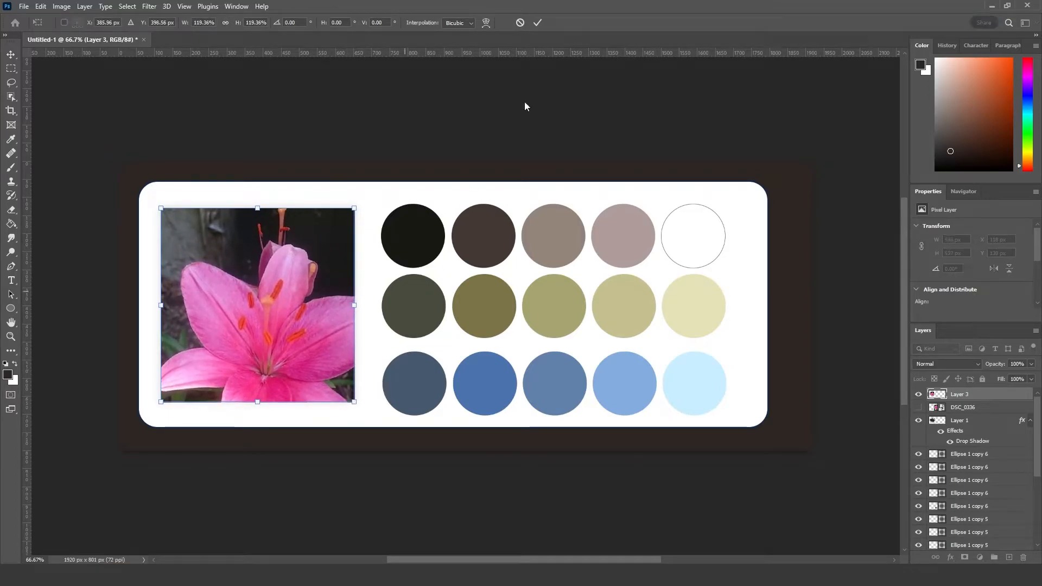
{"action": "left_click", "coordinate": [537, 23]}
Step: Clip the lily crop to the cat photo layer and delete the hidden DSC_0336 layer
{"action": "left_click_drag", "start_coordinate": [969, 398], "coordinate": [968, 417]}
{"action": "left_click", "coordinate": [971, 414], "text": "alt"}
{"action": "left_click", "coordinate": [966, 398]}
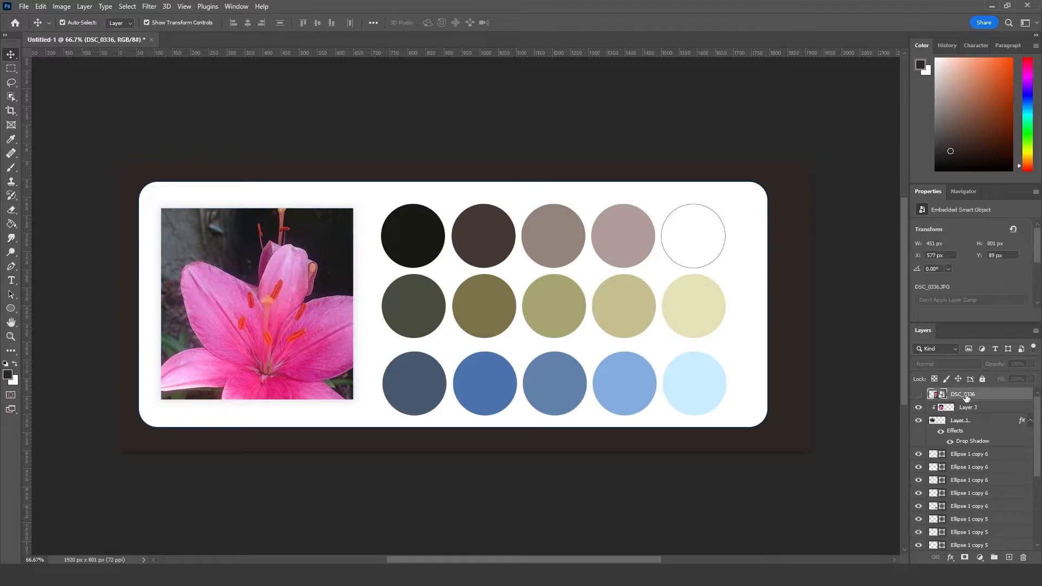
{"action": "key", "text": "Delete"}
{"action": "left_click", "coordinate": [263, 152]}
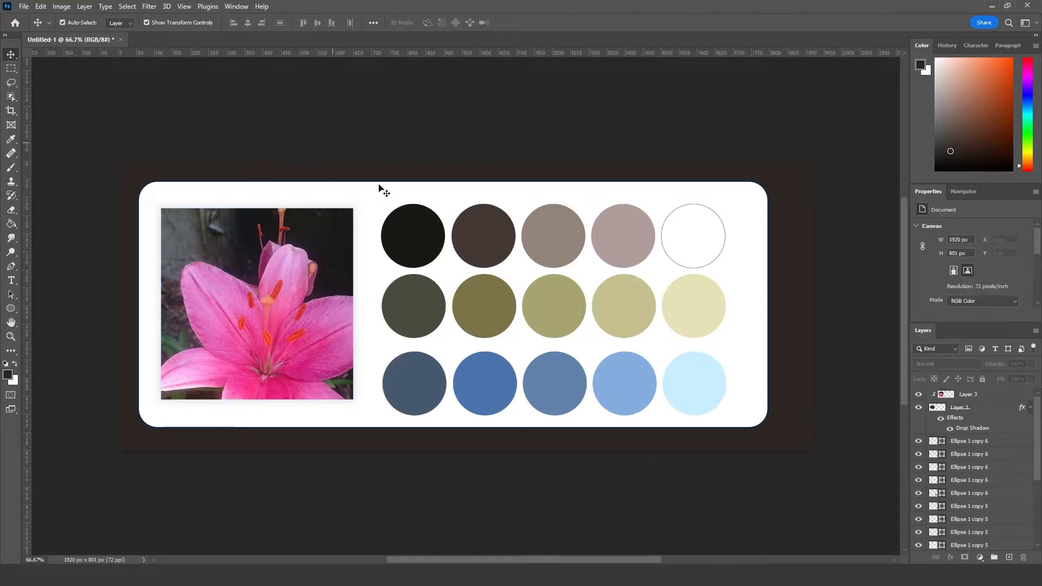
Step: Fill the second circle of the first row with the lily's strong pink #df3484
{"action": "left_click", "coordinate": [412, 241]}
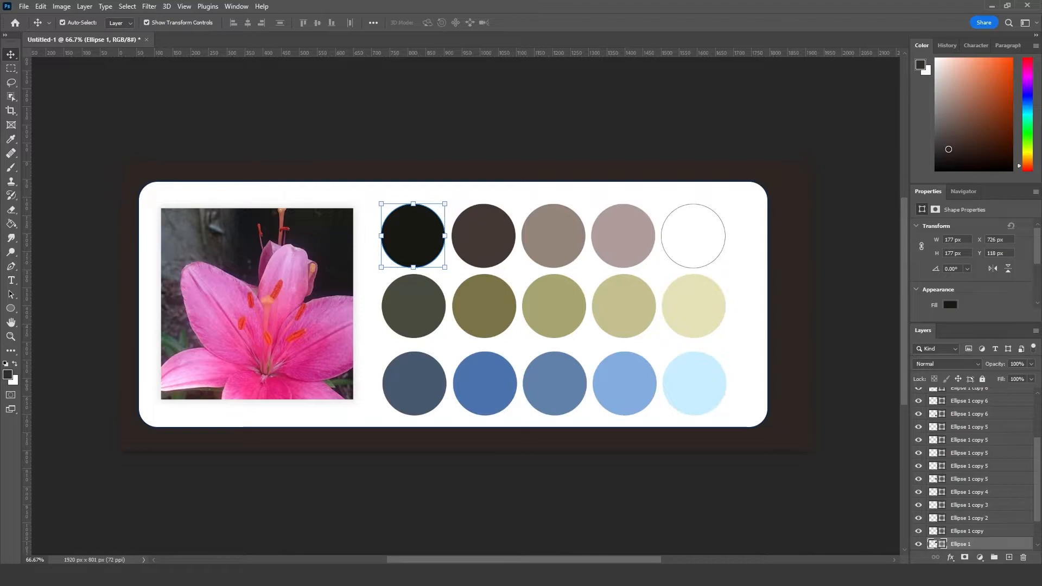
{"action": "left_click", "coordinate": [498, 228]}
{"action": "left_click", "coordinate": [989, 98]}
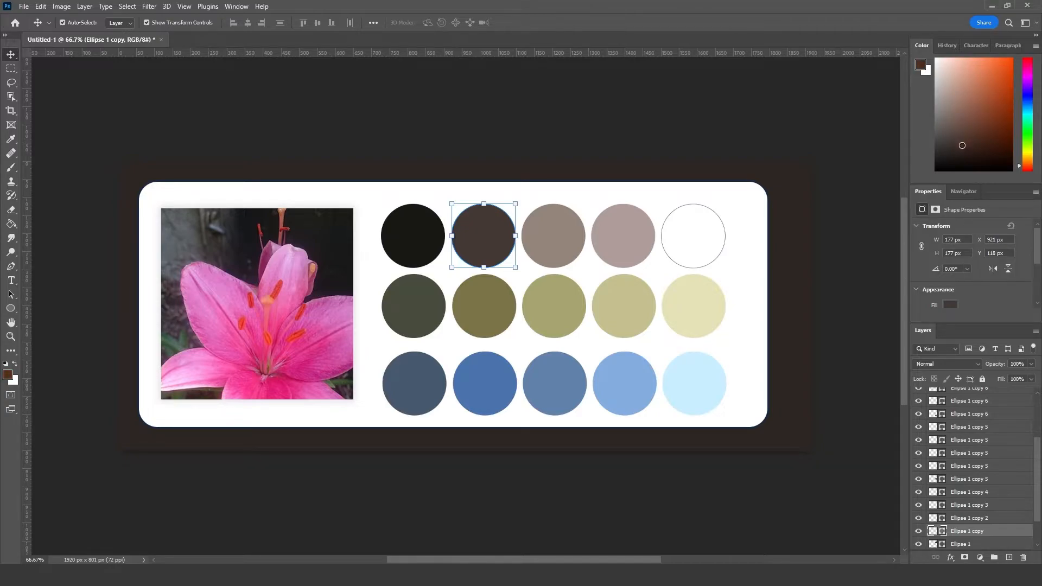
{"action": "left_click", "coordinate": [951, 305]}
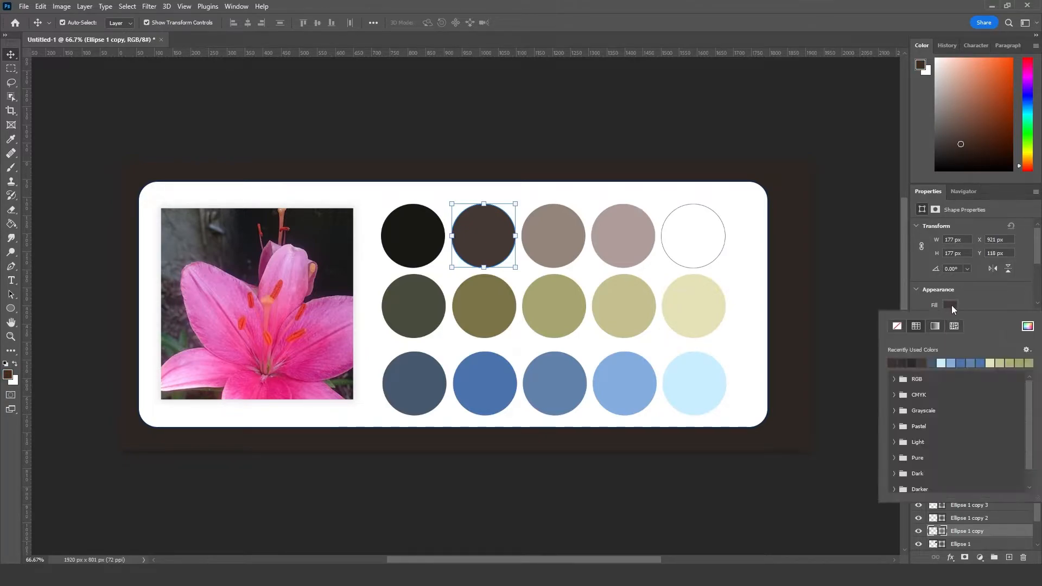
{"action": "left_click", "coordinate": [1027, 326]}
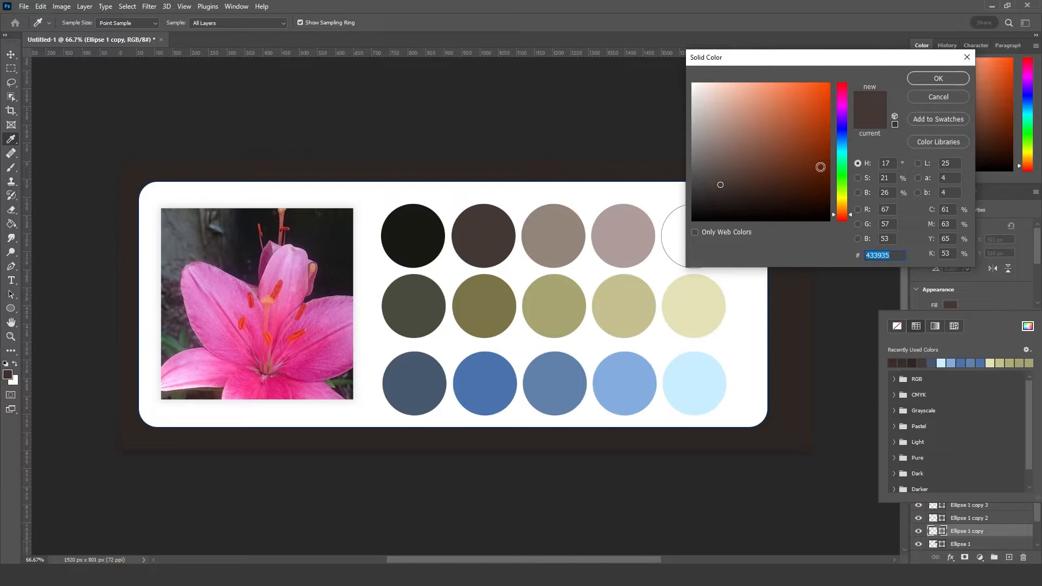
{"action": "left_click_drag", "start_coordinate": [840, 215], "coordinate": [841, 219]}
{"action": "left_click", "coordinate": [841, 92]}
{"action": "mouse_move", "coordinate": [753, 141]}
{"action": "left_mouse_down"}
{"action": "mouse_move", "coordinate": [802, 107]}
{"action": "mouse_move", "coordinate": [850, 93]}
{"action": "left_mouse_up"}
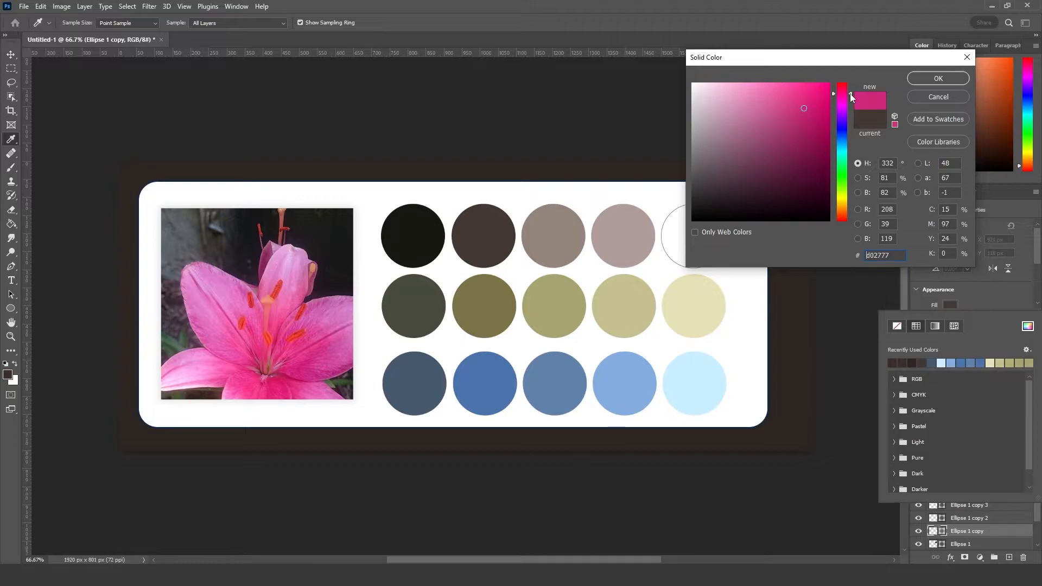
{"action": "left_click", "coordinate": [798, 101]}
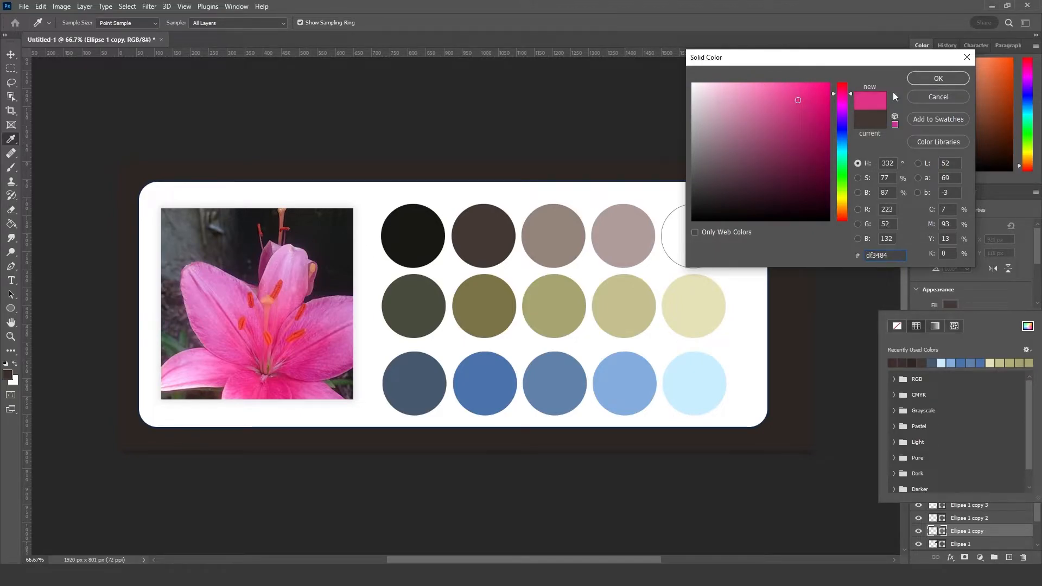
{"action": "left_click", "coordinate": [938, 78]}
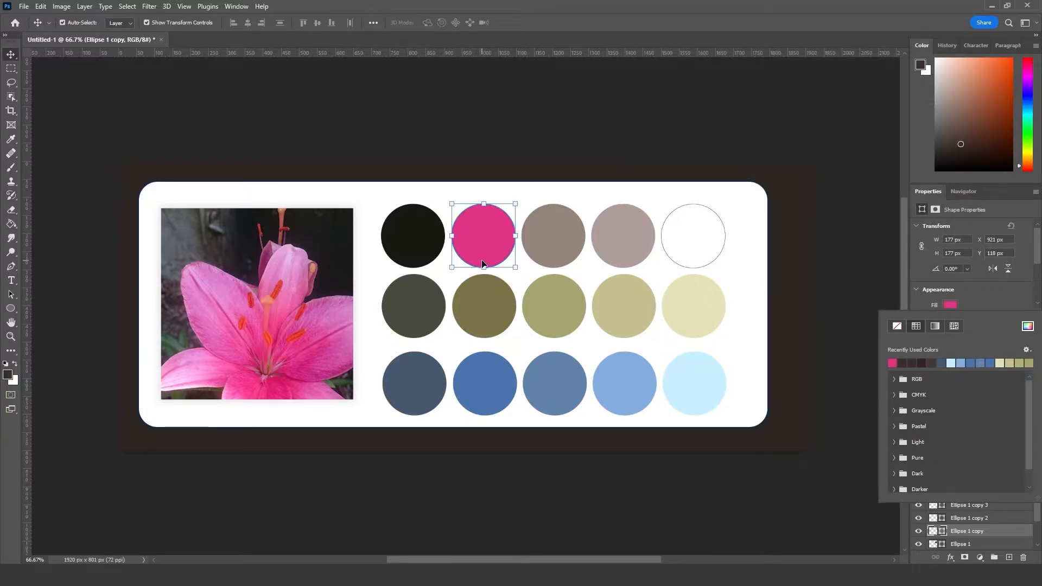
Step: Fill the third circle of the first row with the orchid pink #d450b6
{"action": "left_click", "coordinate": [543, 245]}
{"action": "left_click", "coordinate": [551, 236]}
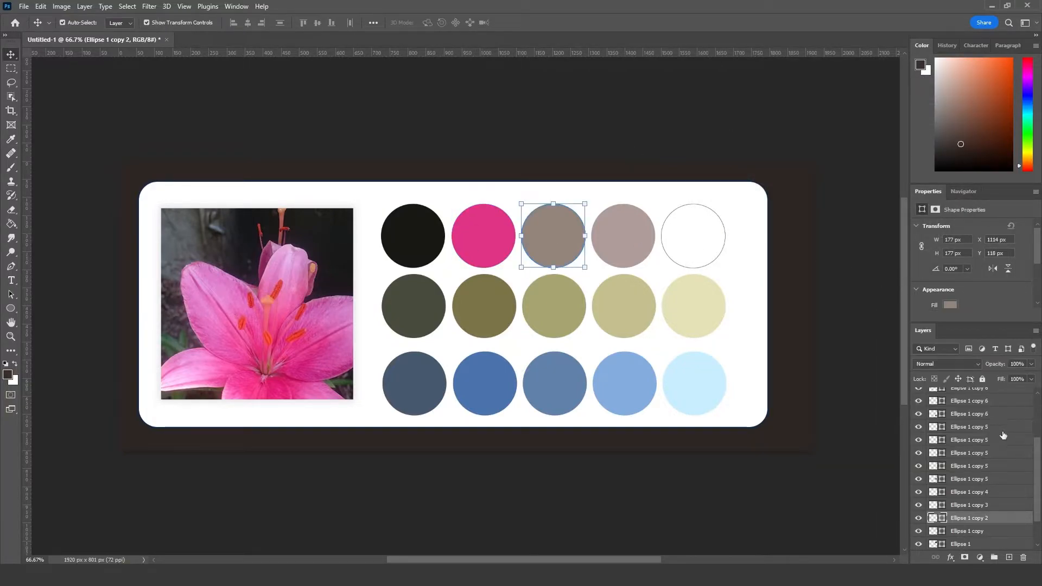
{"action": "left_click", "coordinate": [950, 305]}
{"action": "left_click", "coordinate": [1027, 325]}
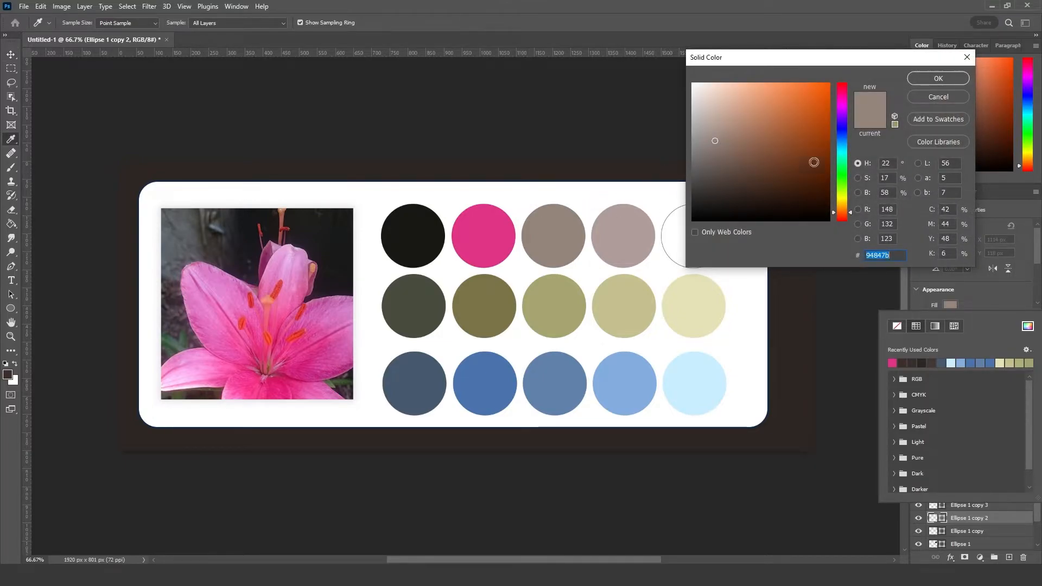
{"action": "left_click", "coordinate": [843, 218]}
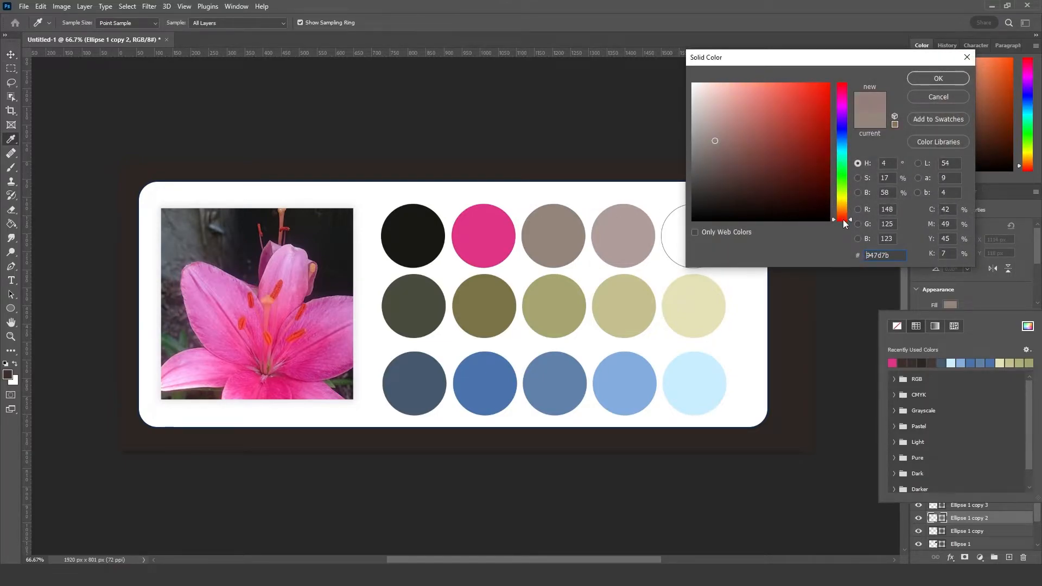
{"action": "left_click", "coordinate": [795, 100]}
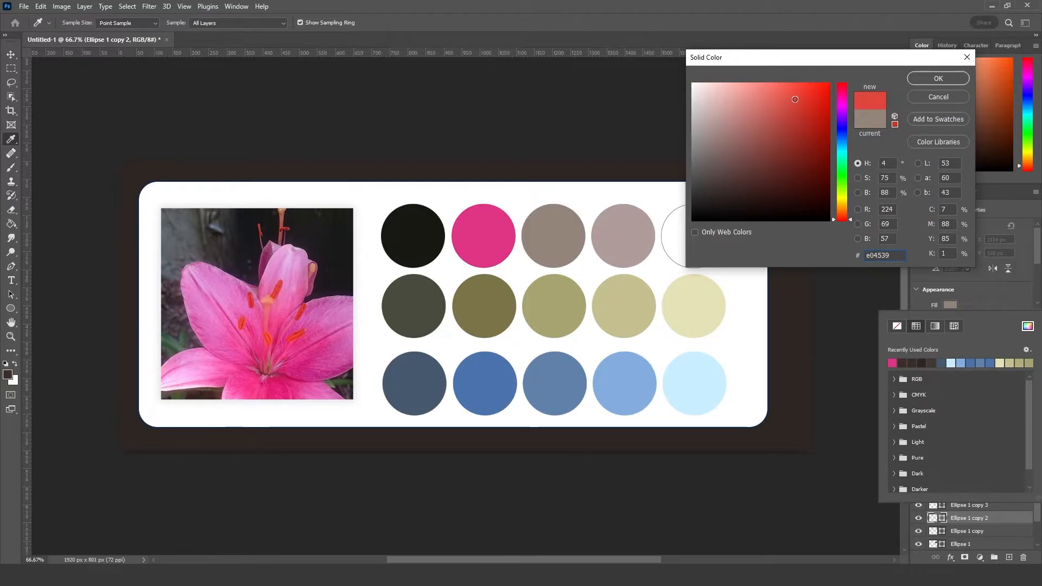
{"action": "mouse_move", "coordinate": [845, 86]}
{"action": "left_mouse_down"}
{"action": "mouse_move", "coordinate": [844, 100]}
{"action": "mouse_move", "coordinate": [778, 107]}
{"action": "left_mouse_up"}
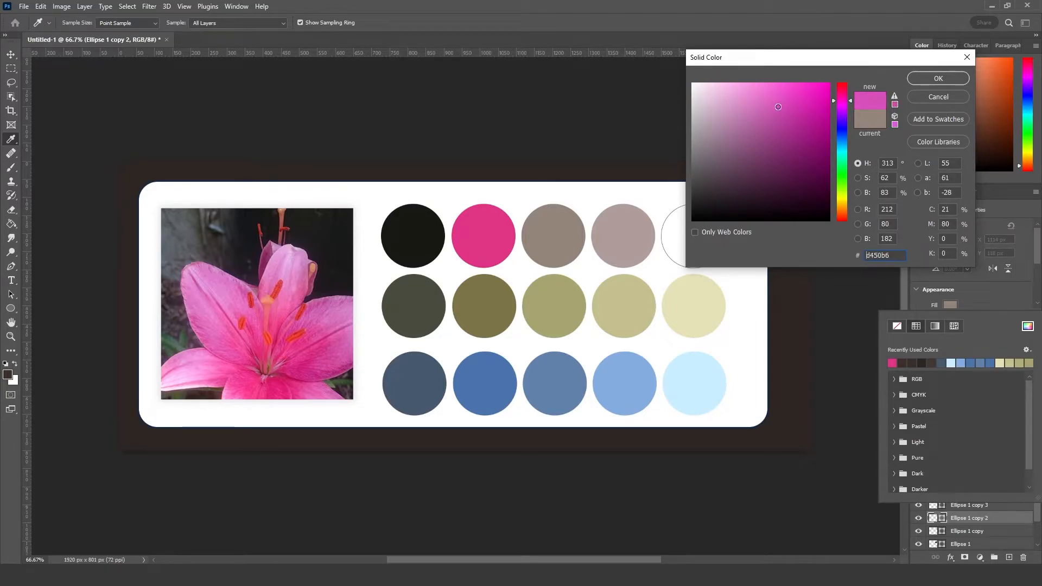
{"action": "left_click", "coordinate": [930, 80]}
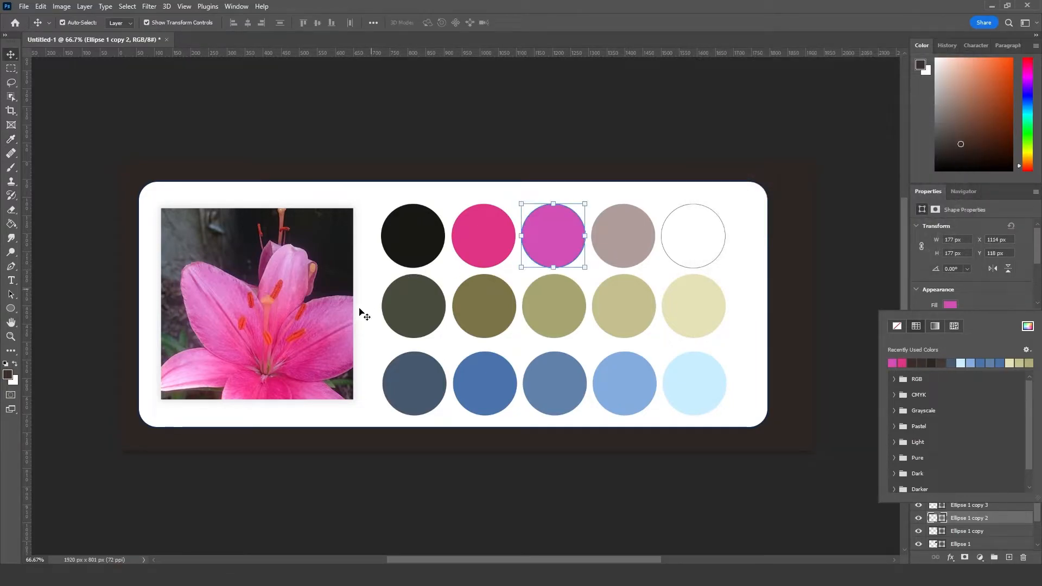
Step: Fill the fourth circle of the first row with a dark plum magenta
{"action": "left_click", "coordinate": [633, 237]}
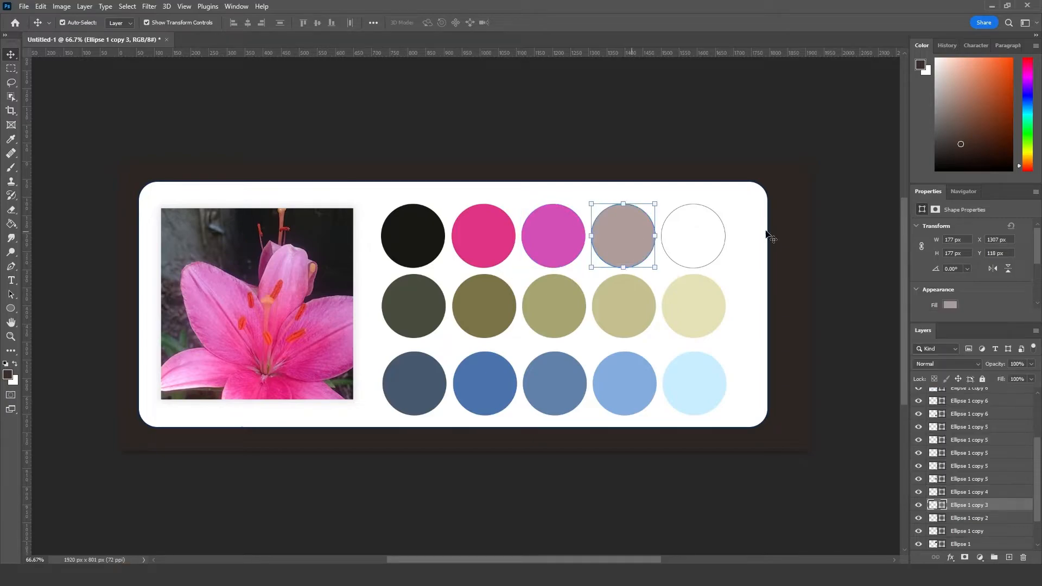
{"action": "left_click", "coordinate": [950, 305]}
{"action": "left_click", "coordinate": [1027, 326]}
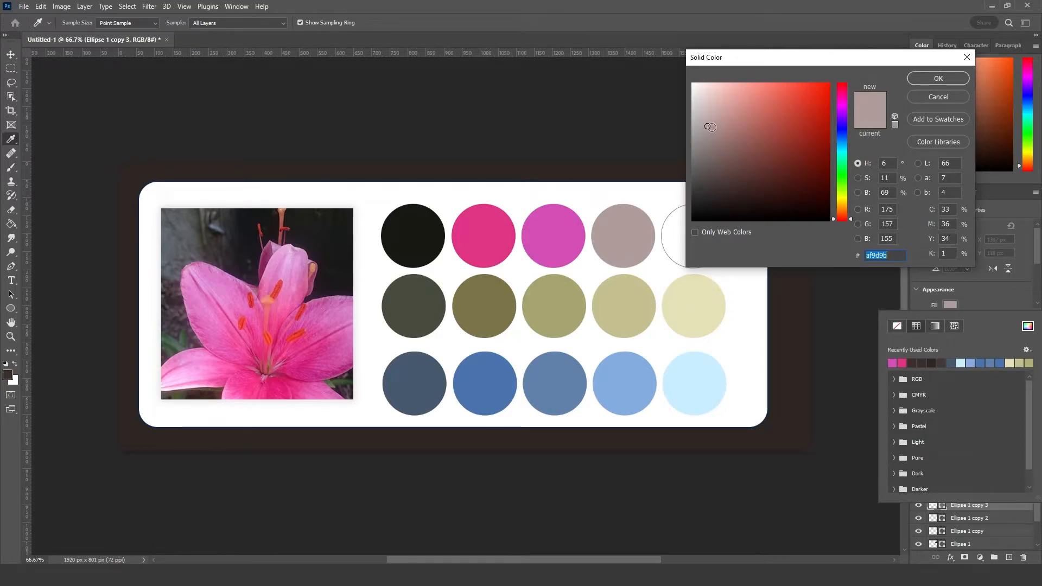
{"action": "left_click_drag", "start_coordinate": [842, 96], "coordinate": [844, 98]}
{"action": "mouse_move", "coordinate": [736, 125]}
{"action": "left_mouse_down"}
{"action": "mouse_move", "coordinate": [771, 124]}
{"action": "mouse_move", "coordinate": [777, 139]}
{"action": "left_mouse_up"}
{"action": "left_click", "coordinate": [954, 77]}
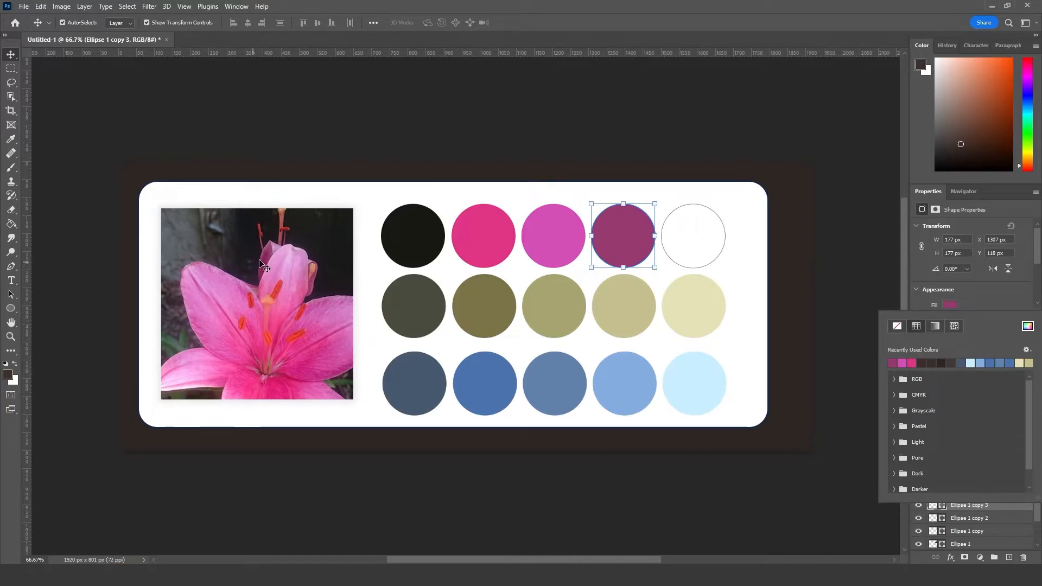
Step: Fill the white fifth circle of the first row with a muted pinkish purple
{"action": "left_click", "coordinate": [696, 243]}
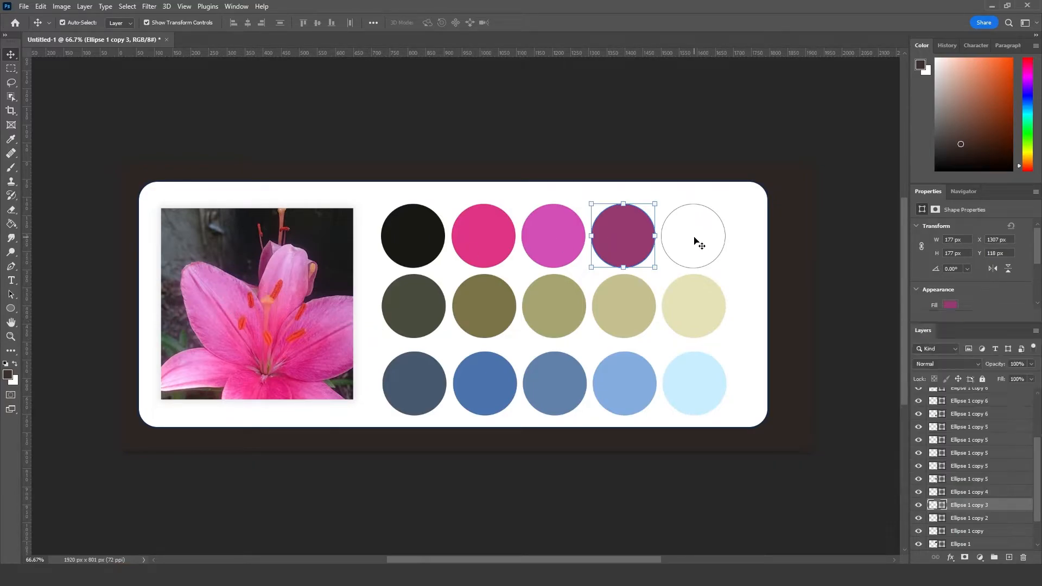
{"action": "left_click", "coordinate": [832, 307]}
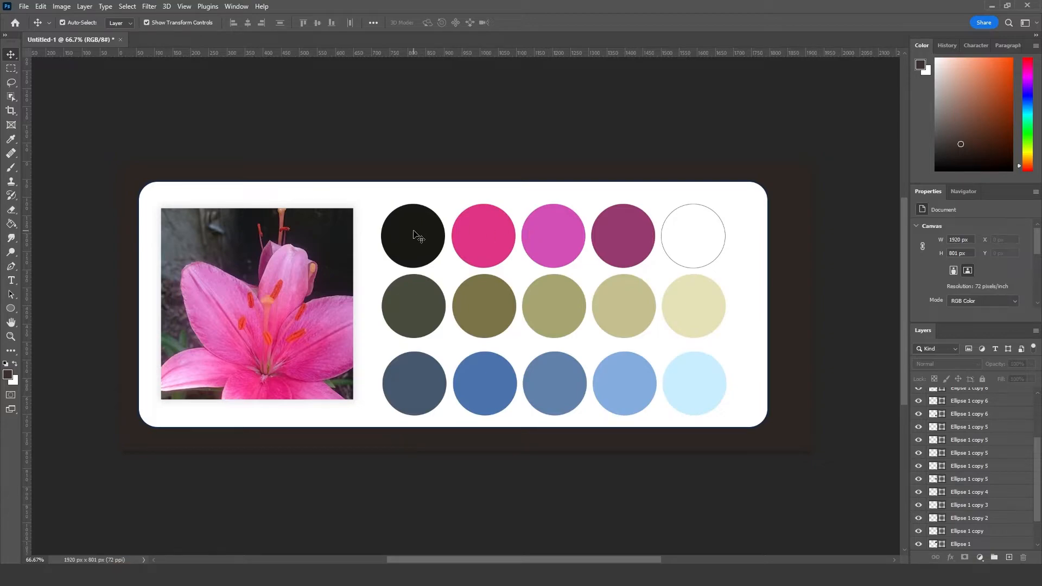
{"action": "left_click", "coordinate": [701, 242]}
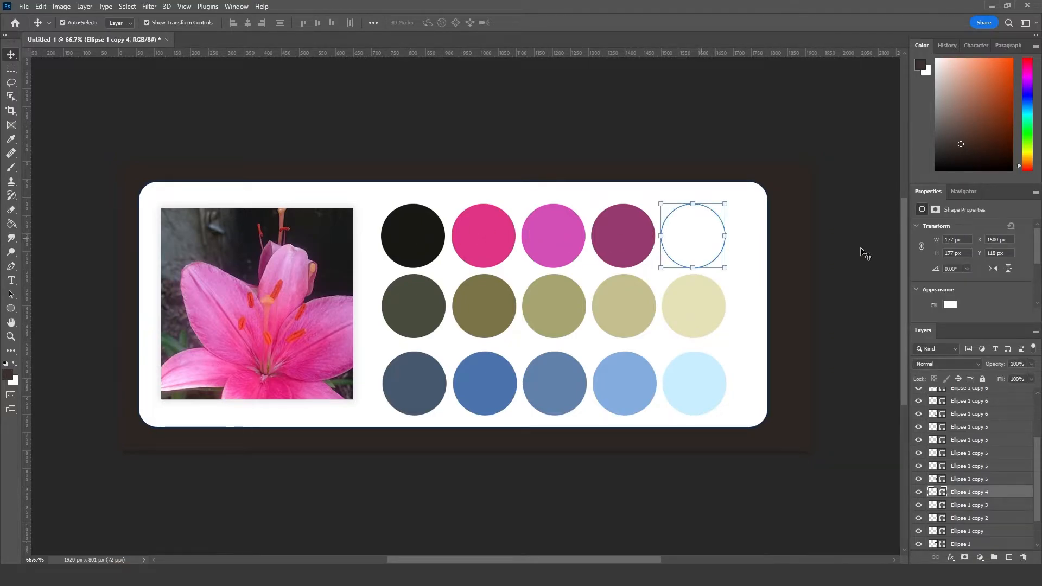
{"action": "left_click", "coordinate": [950, 305]}
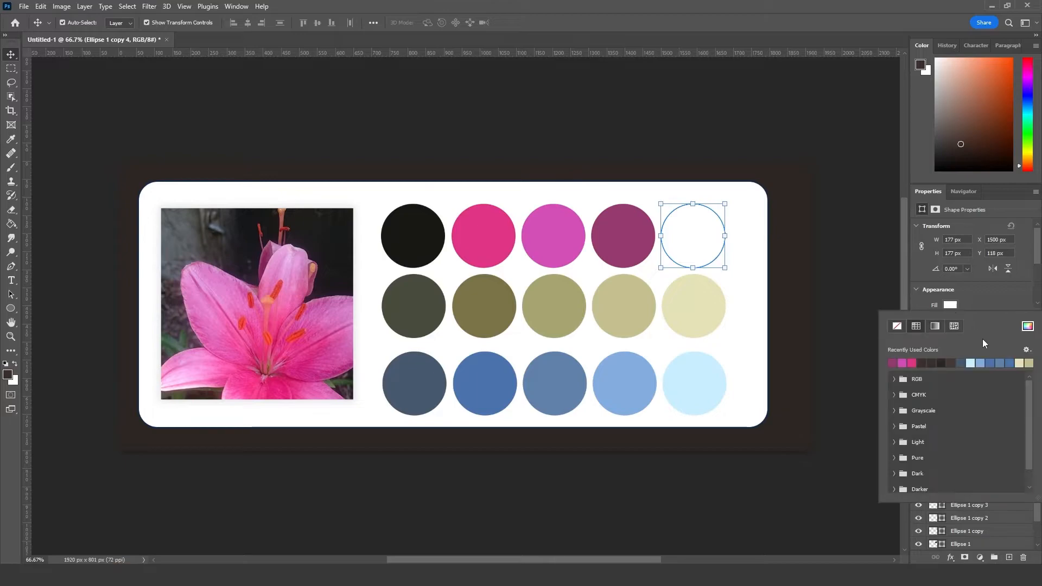
{"action": "left_click", "coordinate": [1028, 325]}
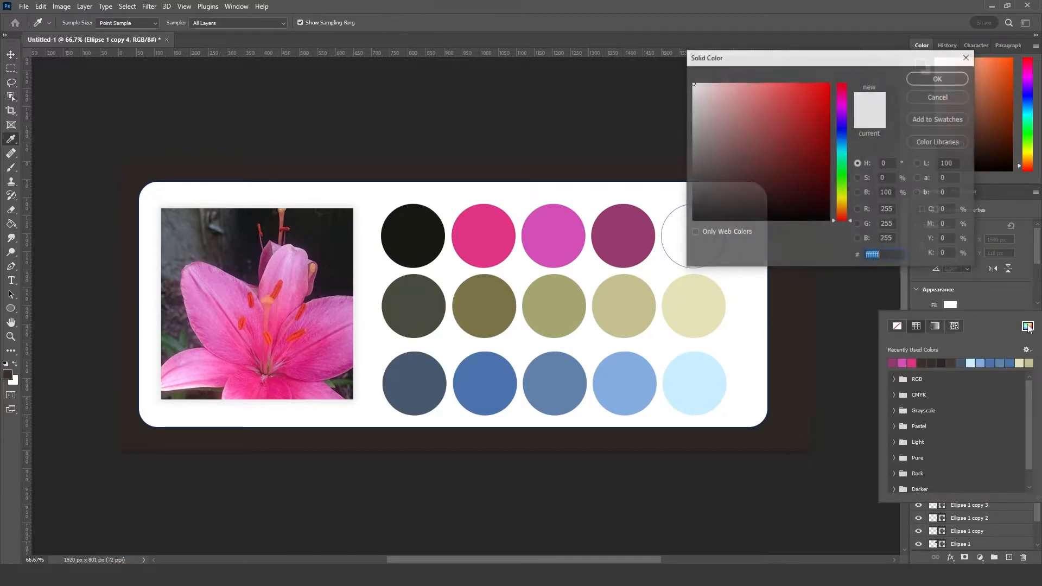
{"action": "left_click", "coordinate": [842, 109]}
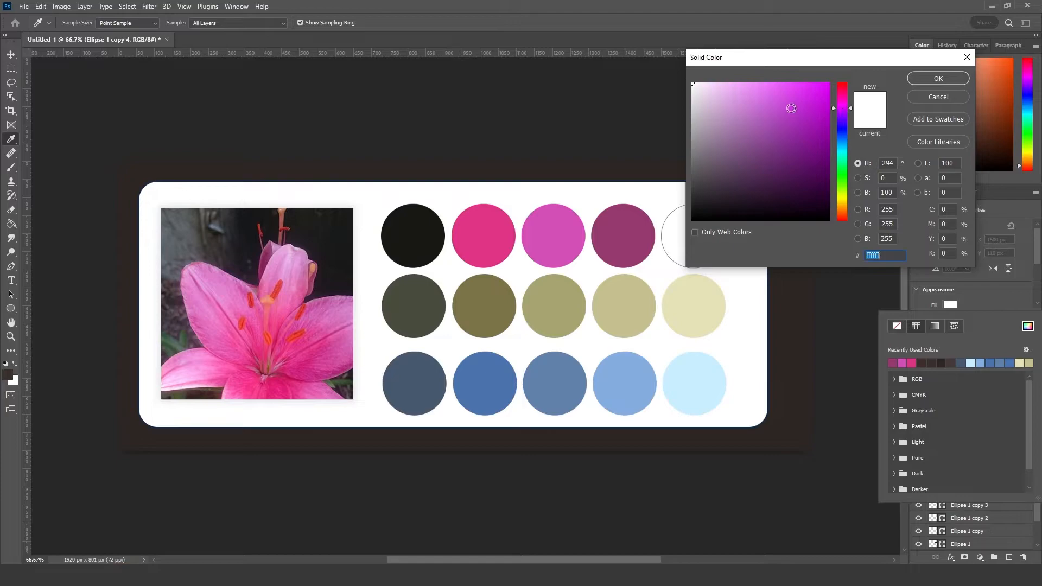
{"action": "left_click_drag", "start_coordinate": [729, 103], "coordinate": [767, 111]}
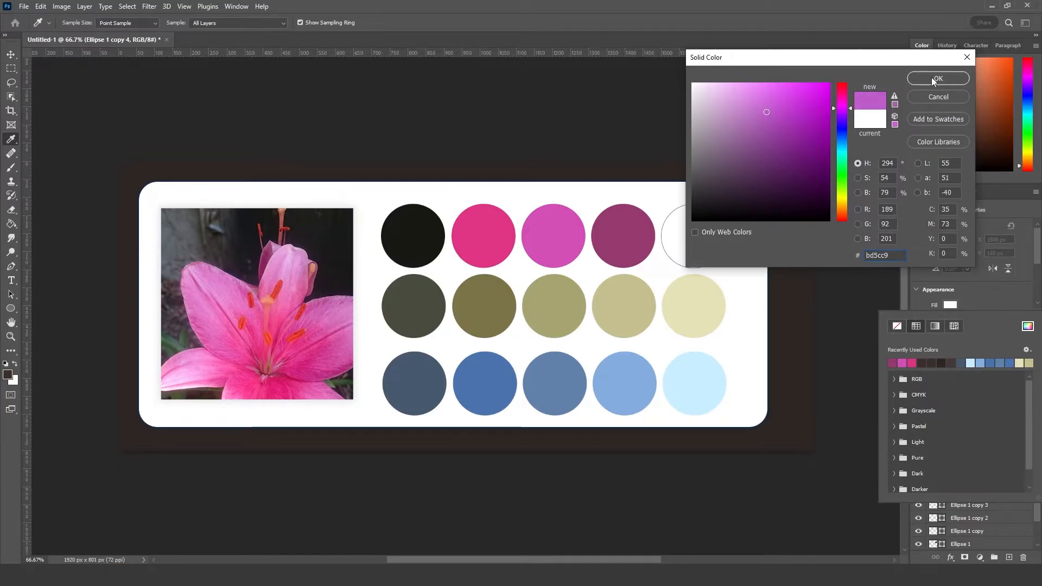
{"action": "left_click_drag", "start_coordinate": [775, 109], "coordinate": [755, 120]}
{"action": "left_click_drag", "start_coordinate": [849, 111], "coordinate": [851, 103]}
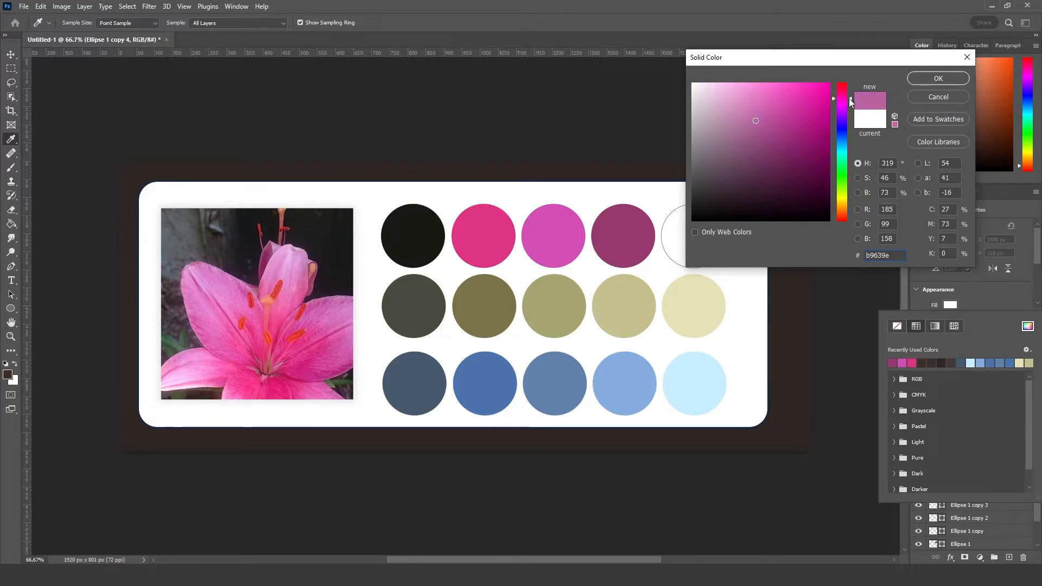
{"action": "left_click", "coordinate": [926, 80]}
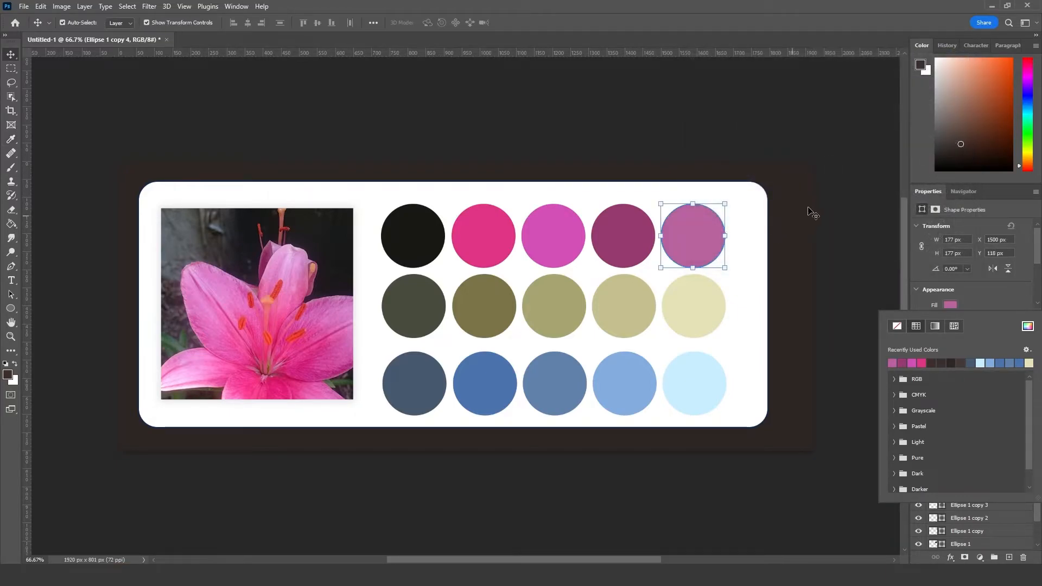
Step: Swap the positions of the fourth and fifth circles in the first row so the dark plum one comes last
{"action": "left_click", "coordinate": [809, 216]}
{"action": "left_click", "coordinate": [695, 239]}
{"action": "left_click_drag", "start_coordinate": [628, 242], "coordinate": [693, 306]}
{"action": "left_click_drag", "start_coordinate": [696, 235], "coordinate": [633, 240]}
{"action": "left_click", "coordinate": [683, 275]}
{"action": "left_click_drag", "start_coordinate": [684, 274], "coordinate": [627, 238]}
{"action": "left_click_drag", "start_coordinate": [701, 237], "coordinate": [699, 239]}
{"action": "left_click", "coordinate": [809, 291]}
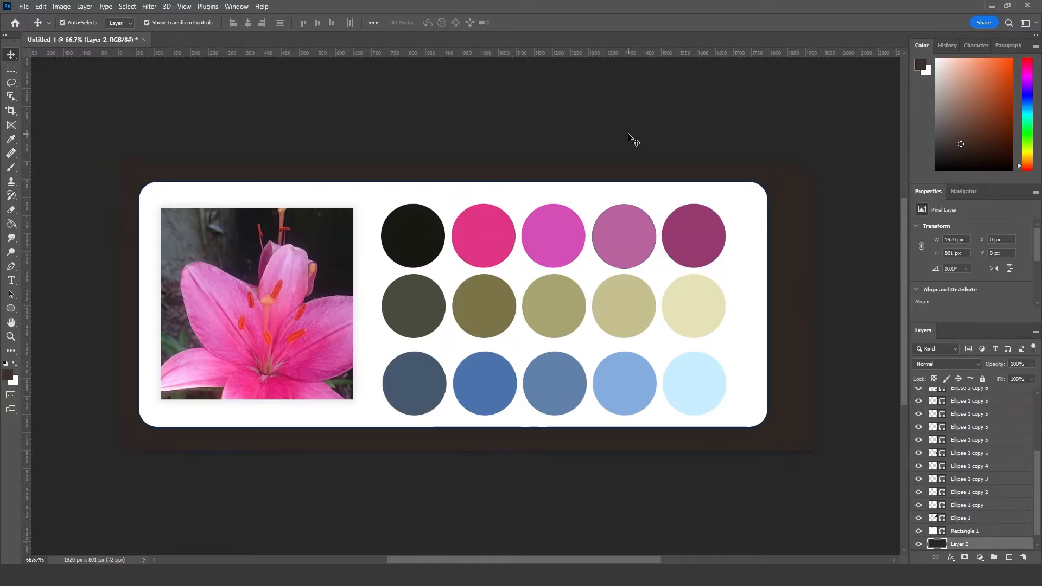
{"action": "left_click", "coordinate": [633, 140]}
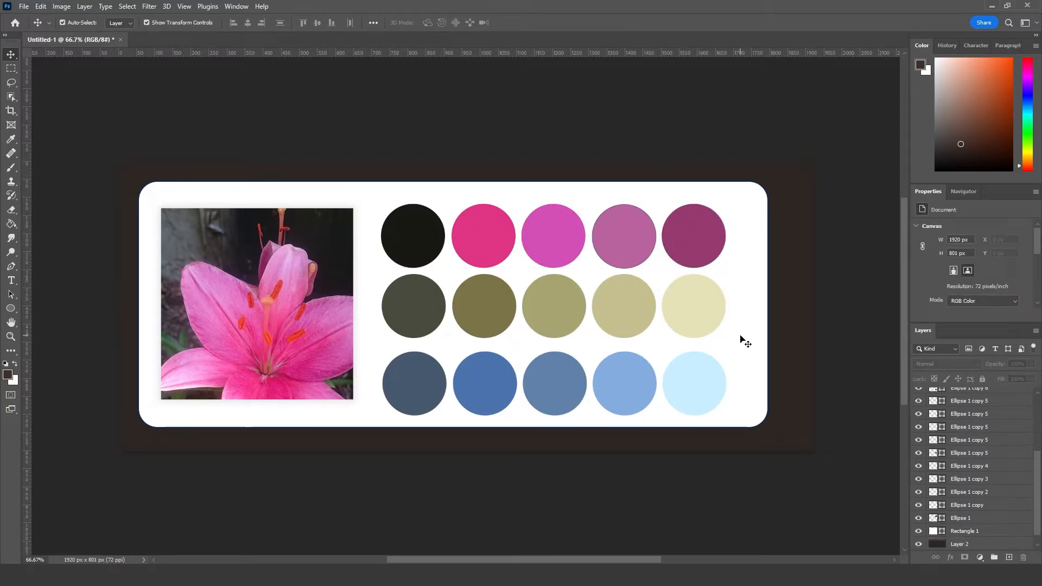
Step: Fill the first circle of the first row with the very dark purple #1d181e
{"action": "left_click", "coordinate": [408, 239]}
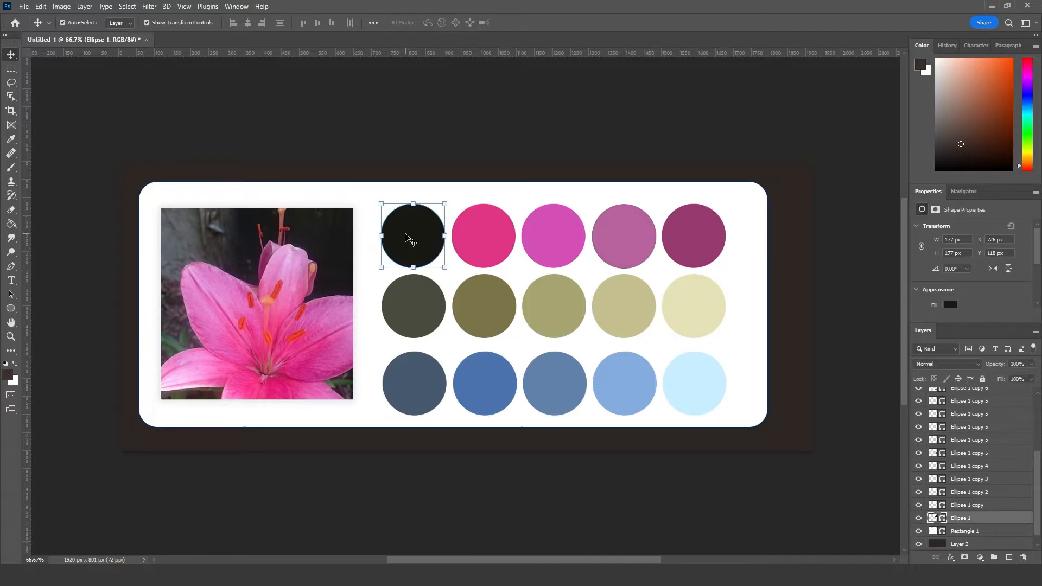
{"action": "left_click", "coordinate": [951, 305]}
{"action": "left_click", "coordinate": [1028, 326]}
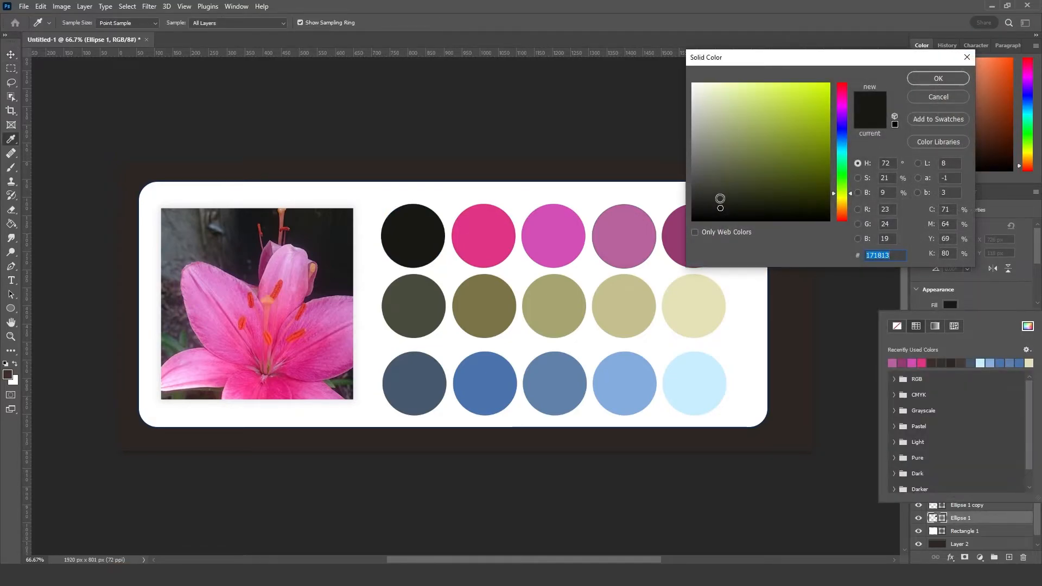
{"action": "left_click_drag", "start_coordinate": [845, 118], "coordinate": [842, 111]}
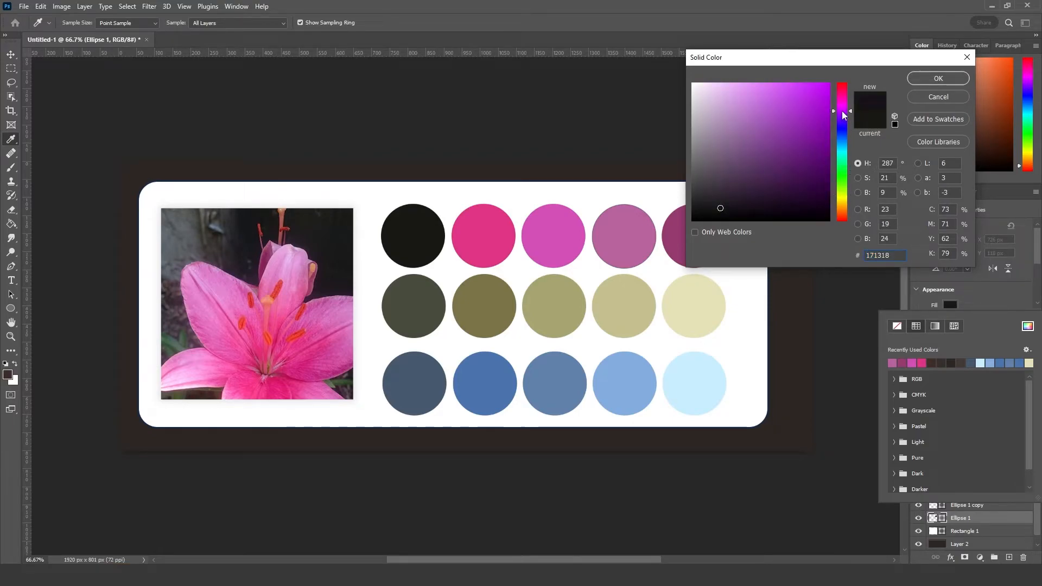
{"action": "left_click_drag", "start_coordinate": [720, 207], "coordinate": [716, 198]}
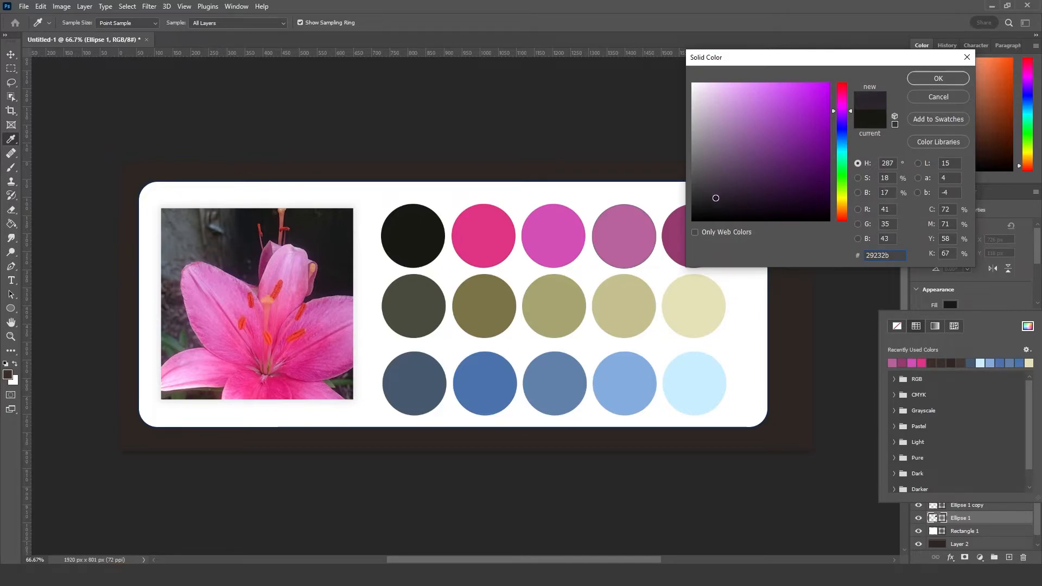
{"action": "left_click", "coordinate": [933, 79]}
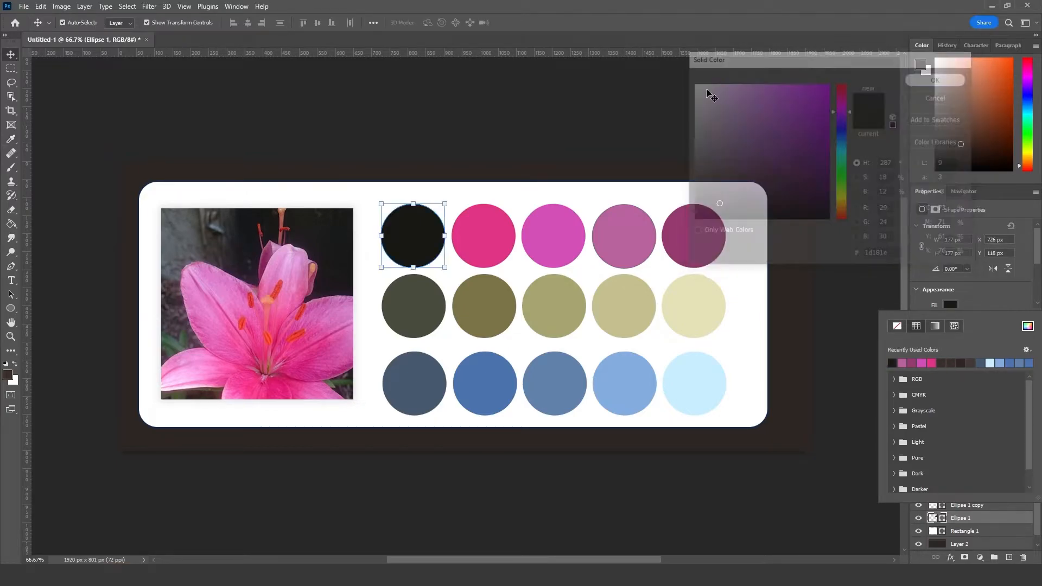
{"action": "left_click", "coordinate": [457, 132]}
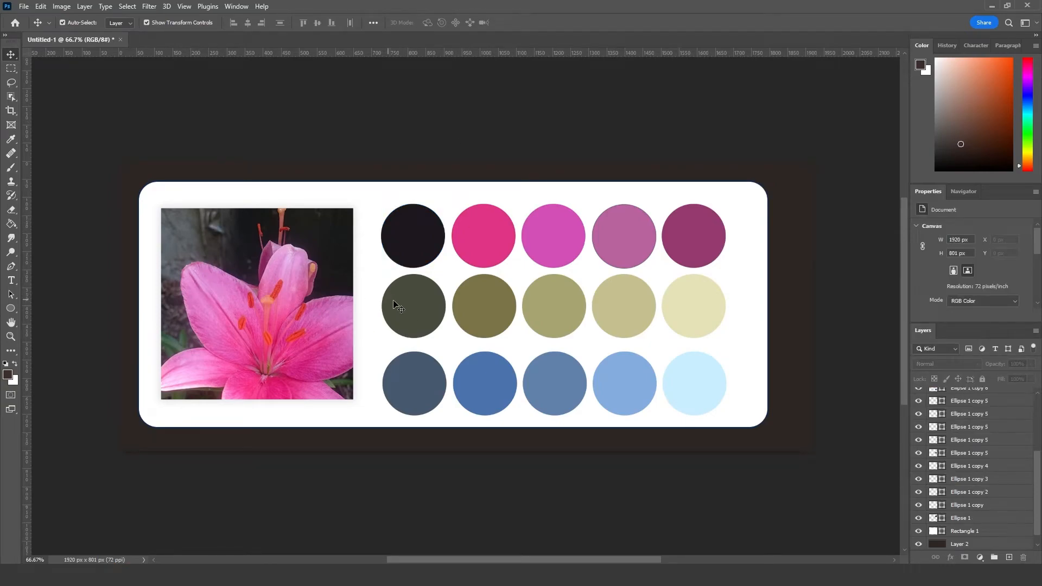
Step: Fill the first circle of the second row with the dark blue-grey #2f3334
{"action": "left_click", "coordinate": [409, 309]}
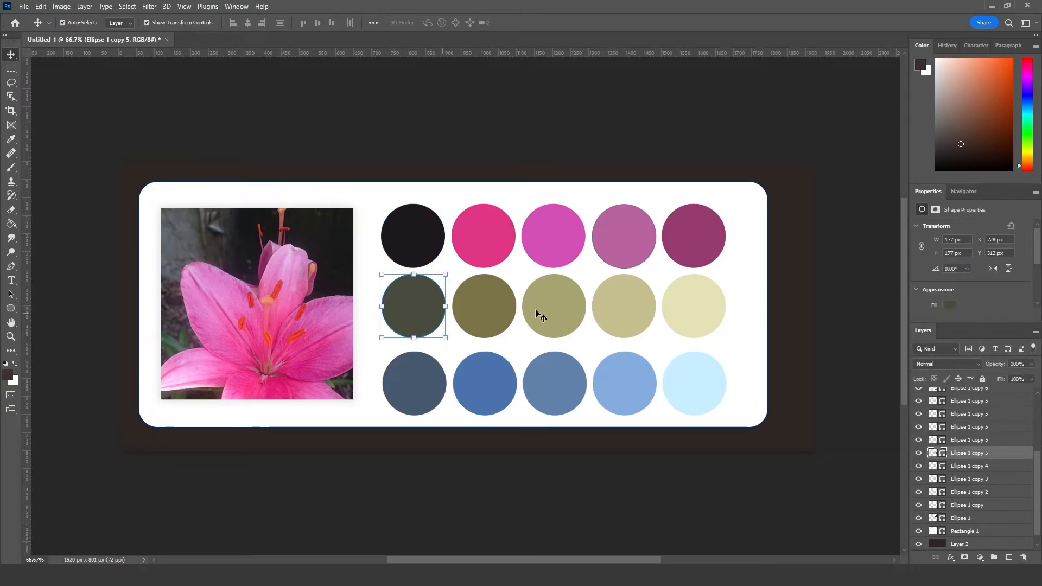
{"action": "left_click", "coordinate": [951, 305]}
{"action": "left_click", "coordinate": [1028, 326]}
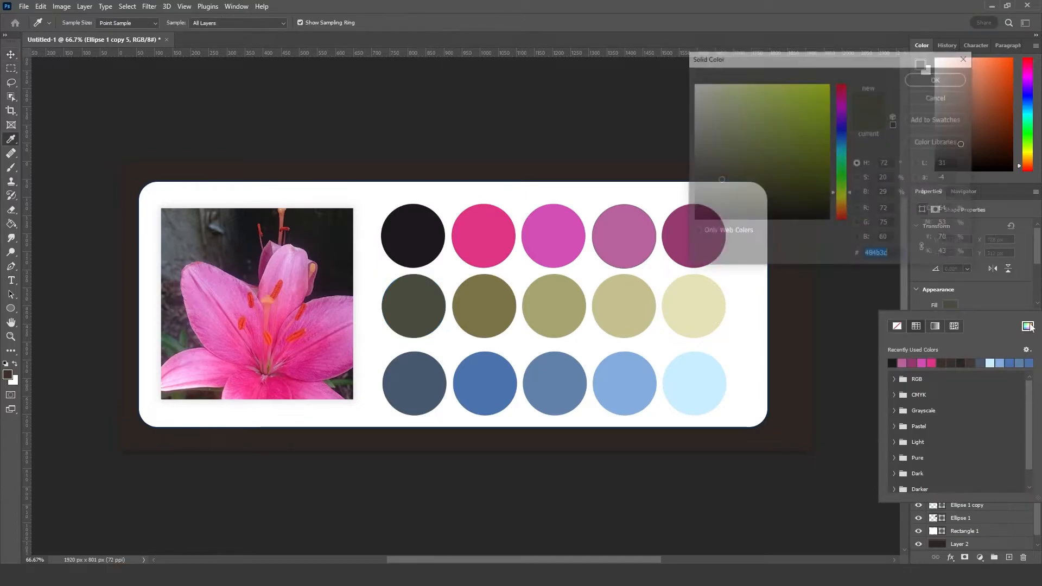
{"action": "left_click_drag", "start_coordinate": [719, 183], "coordinate": [709, 190]}
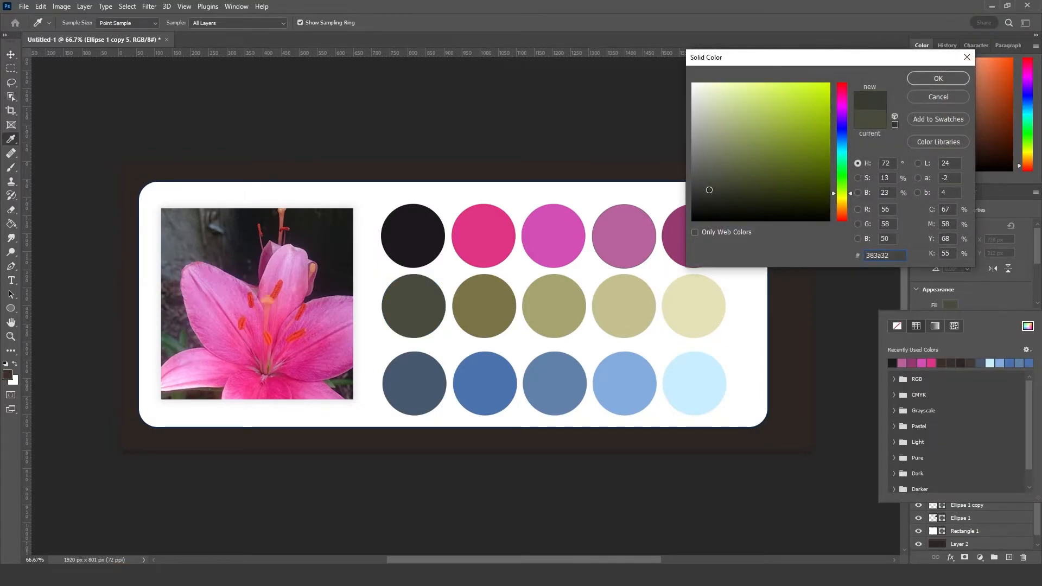
{"action": "mouse_move", "coordinate": [709, 190]}
{"action": "left_mouse_down"}
{"action": "mouse_move", "coordinate": [704, 166]}
{"action": "mouse_move", "coordinate": [705, 178]}
{"action": "left_mouse_up"}
{"action": "left_click", "coordinate": [842, 163]}
{"action": "left_click_drag", "start_coordinate": [841, 161], "coordinate": [840, 146]}
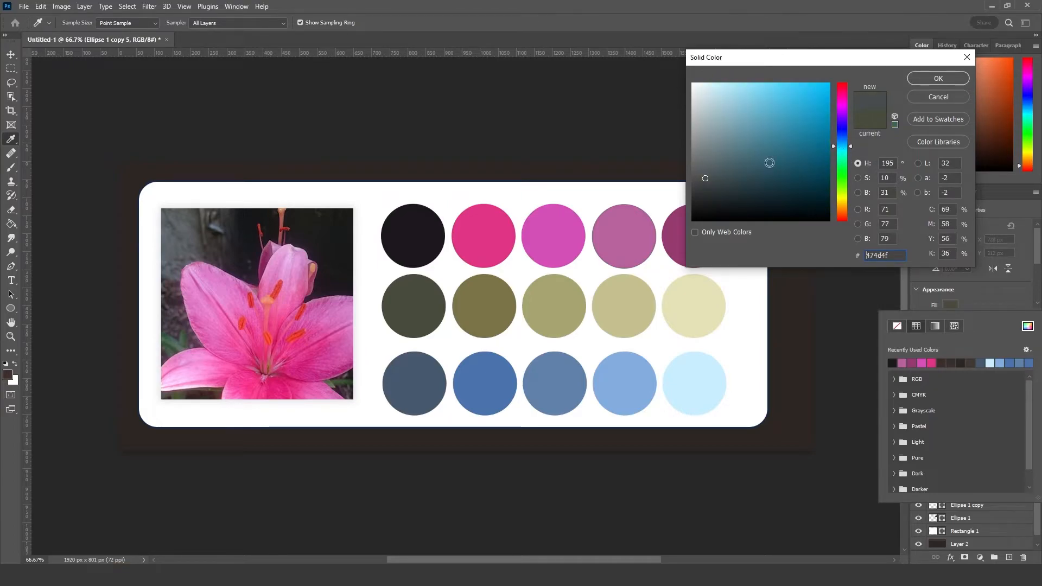
{"action": "left_click_drag", "start_coordinate": [705, 178], "coordinate": [705, 193]}
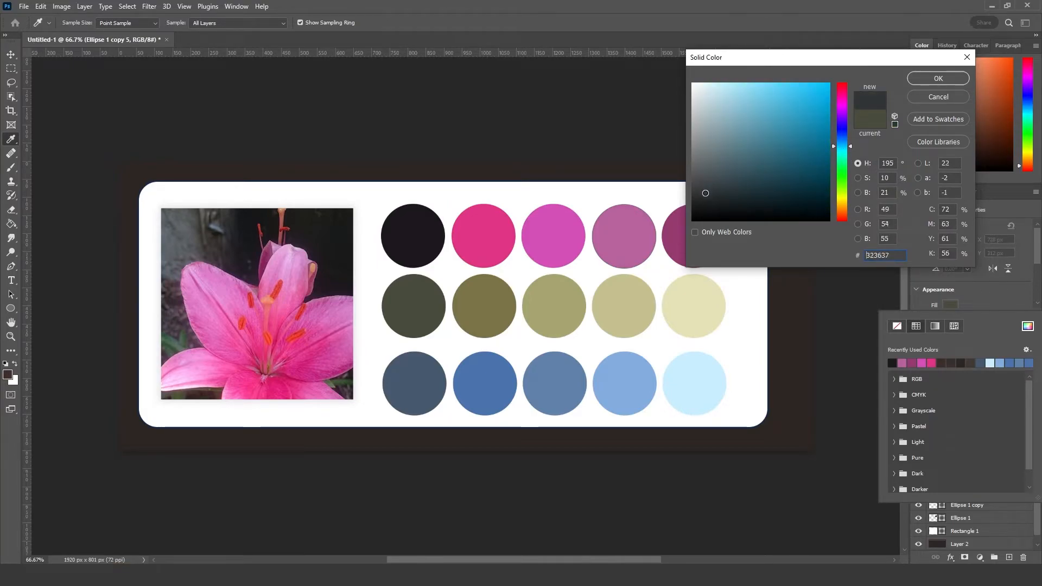
{"action": "left_click", "coordinate": [934, 78]}
Step: Fill the second circle of the second row with the slate blue-grey #414651
{"action": "left_click", "coordinate": [503, 308]}
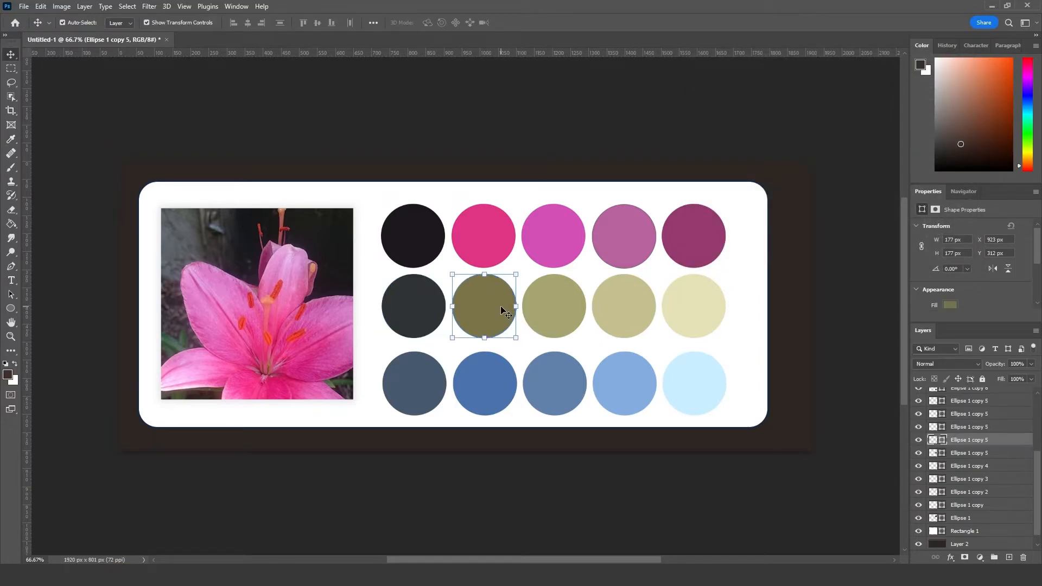
{"action": "left_click", "coordinate": [950, 306]}
{"action": "left_click", "coordinate": [1028, 325]}
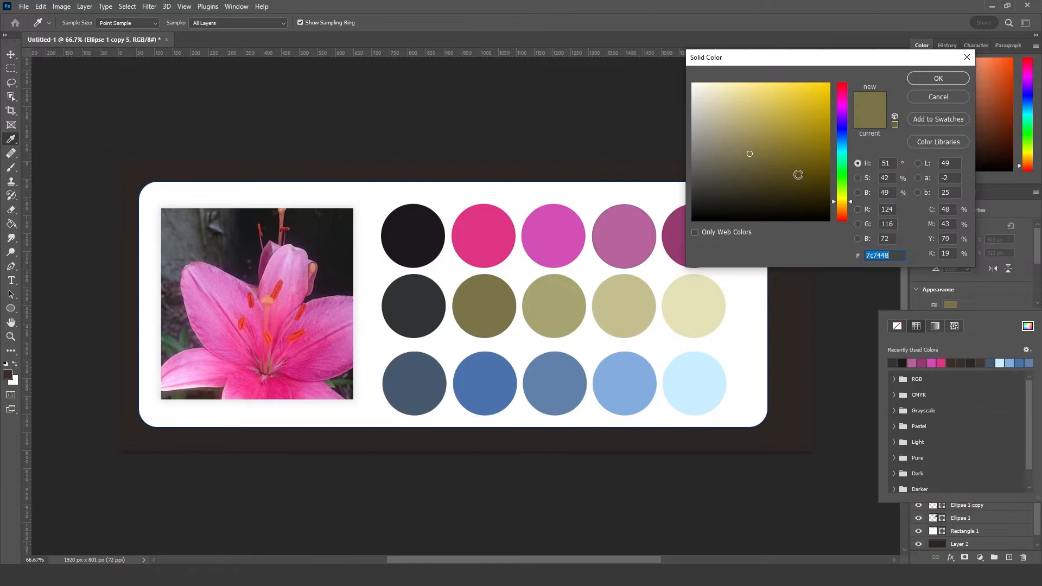
{"action": "left_click_drag", "start_coordinate": [843, 135], "coordinate": [843, 136]}
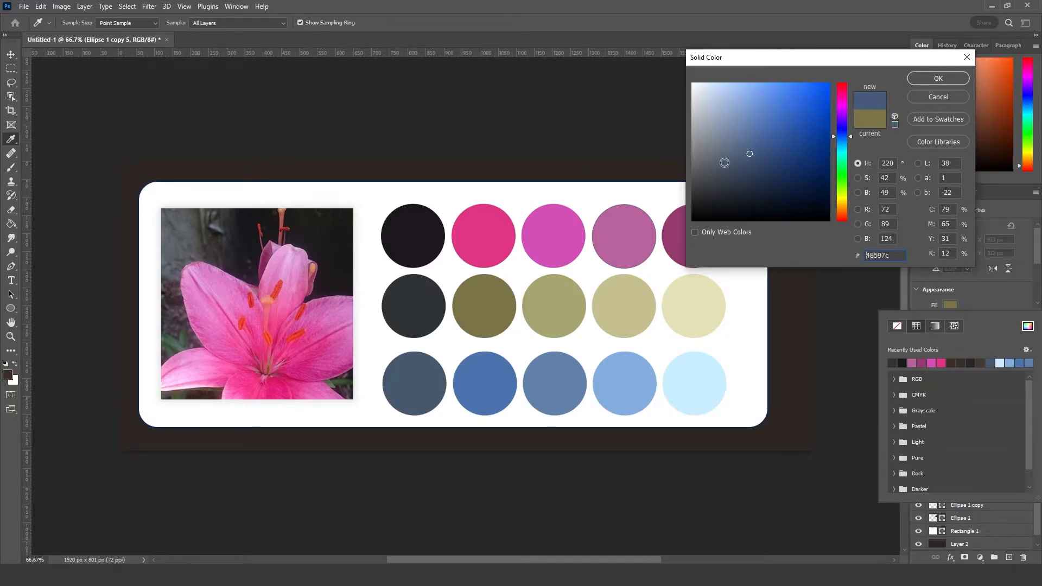
{"action": "left_click_drag", "start_coordinate": [742, 156], "coordinate": [719, 178]}
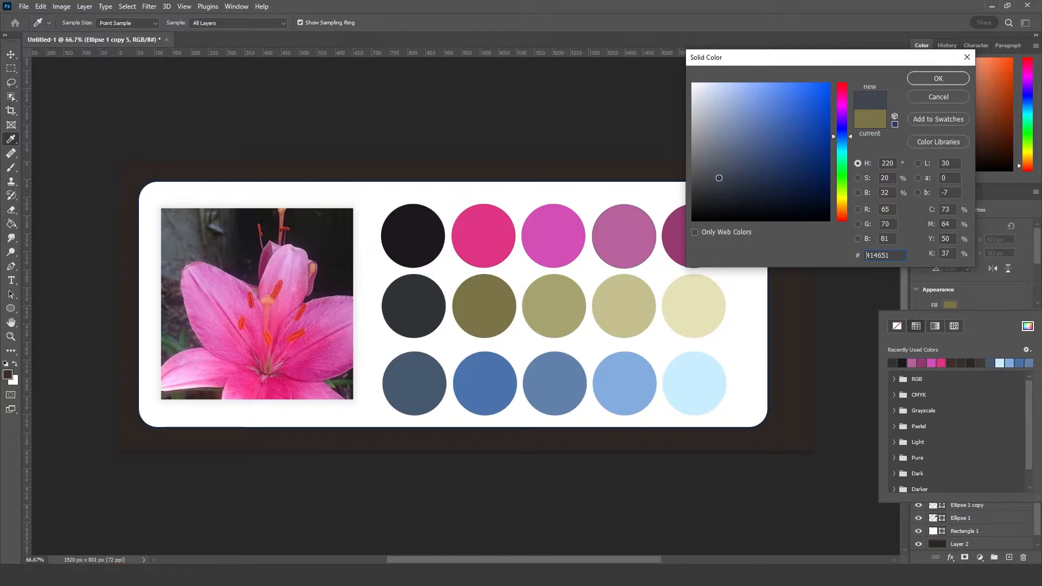
{"action": "left_click", "coordinate": [939, 79]}
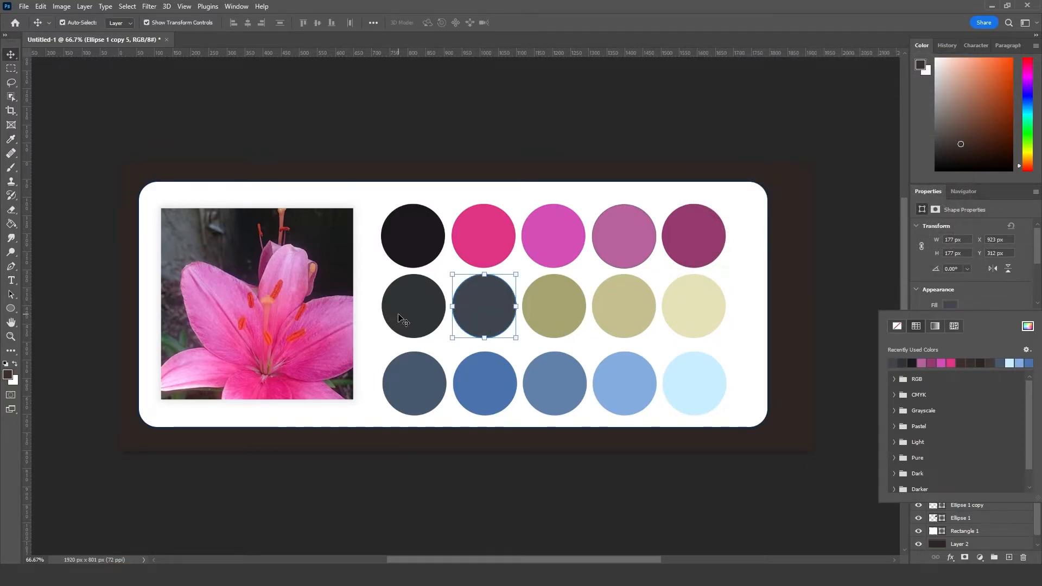
Step: Darken the fill of the second circle in the second row to a dark slate blue-grey
{"action": "left_click", "coordinate": [554, 307]}
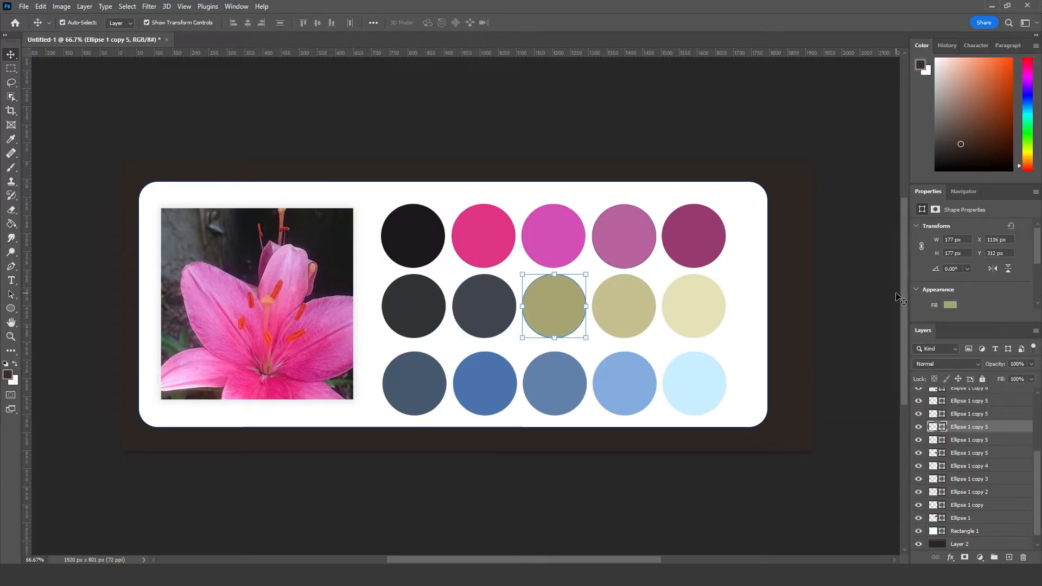
{"action": "left_click", "coordinate": [490, 321]}
{"action": "left_click", "coordinate": [951, 305]}
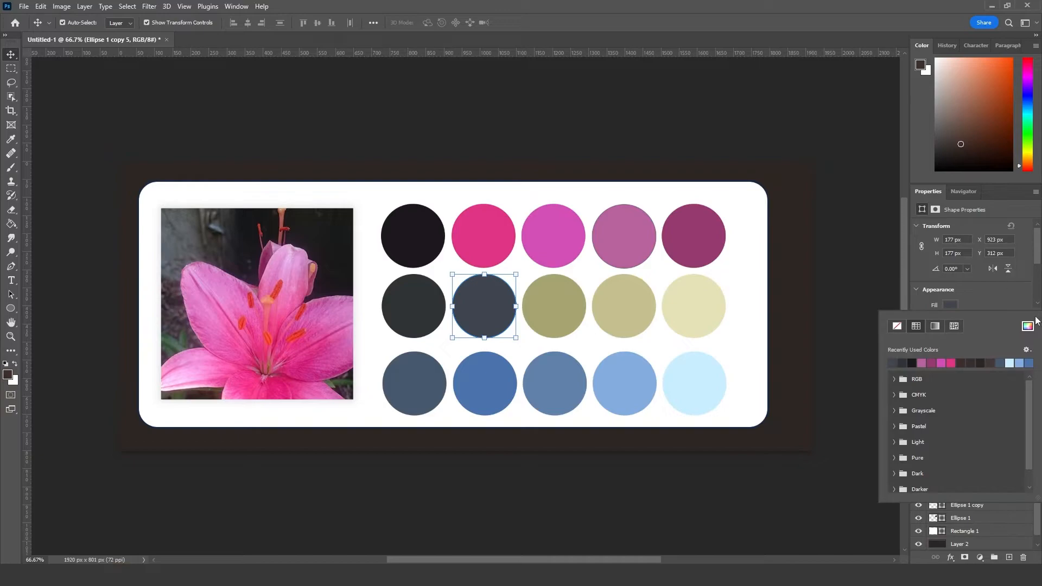
{"action": "left_click", "coordinate": [1027, 326]}
{"action": "left_click", "coordinate": [720, 179]}
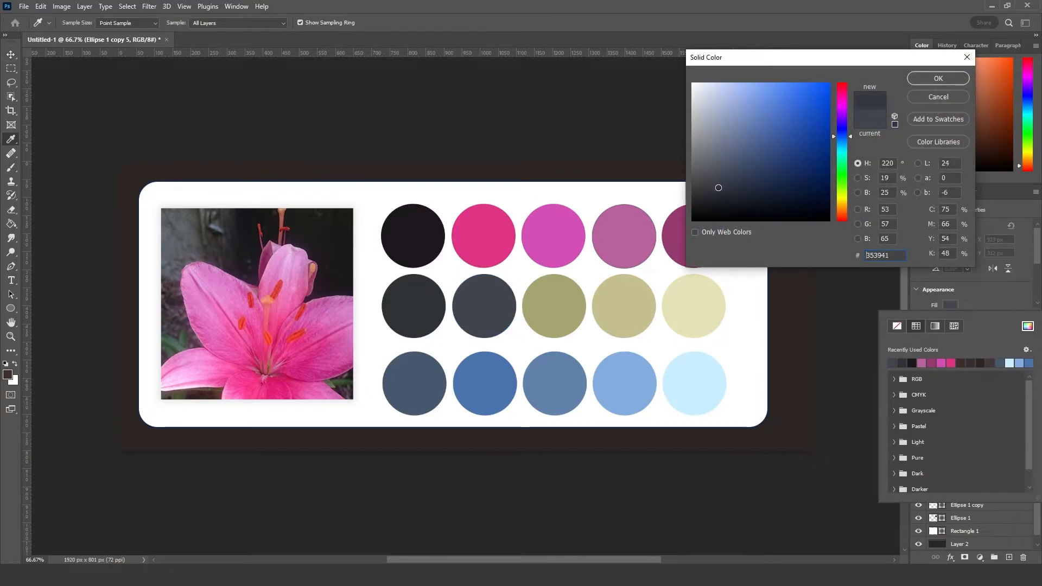
{"action": "left_click", "coordinate": [938, 78]}
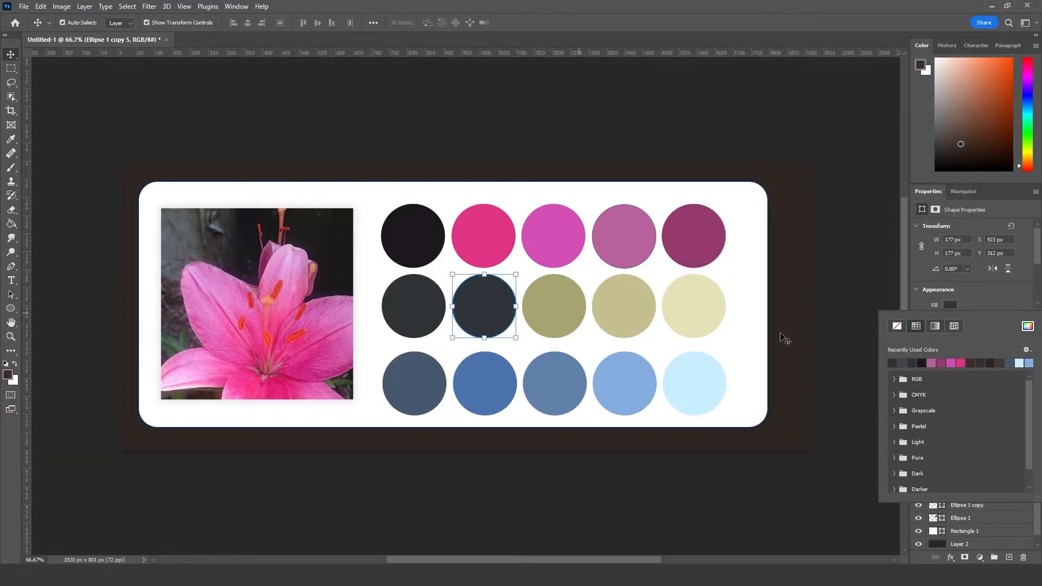
{"action": "left_click", "coordinate": [1027, 326]}
{"action": "left_click", "coordinate": [717, 184]}
{"action": "left_click", "coordinate": [953, 78]}
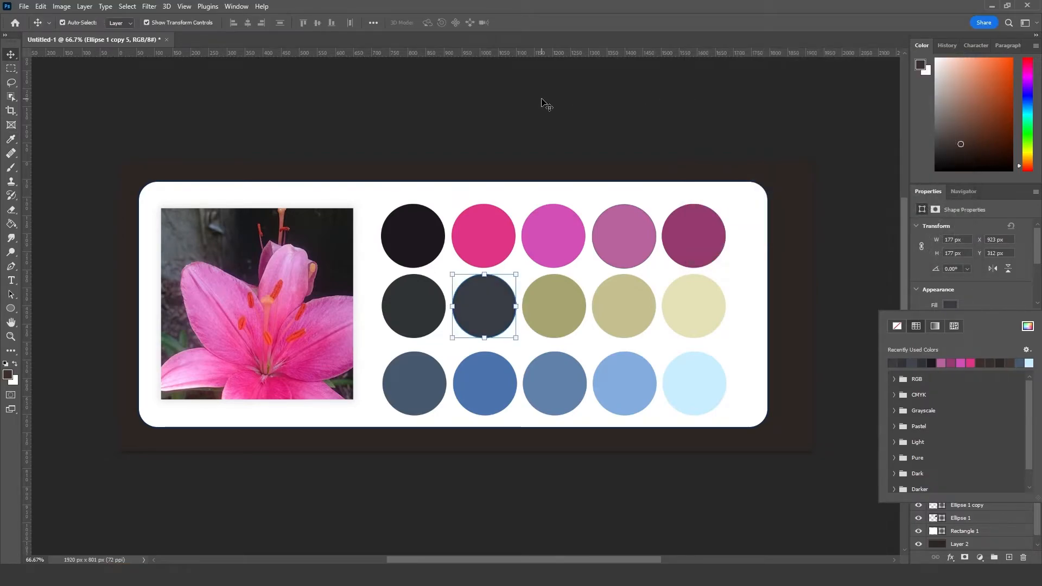
{"action": "left_click", "coordinate": [544, 101]}
Step: Fill the third circle of the second row with a muted dark purple-grey at hue 265°
{"action": "left_click", "coordinate": [555, 309]}
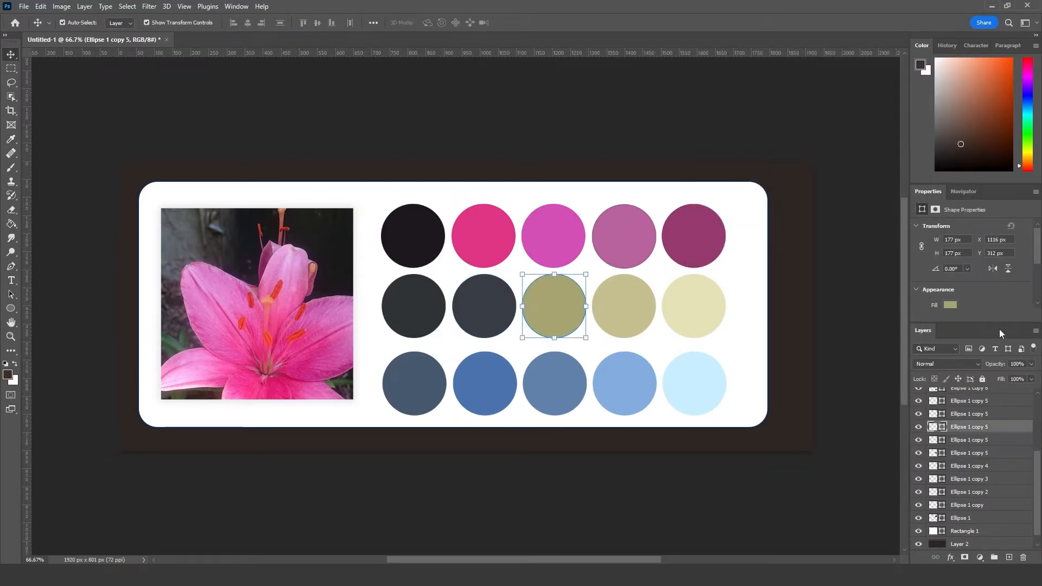
{"action": "left_click", "coordinate": [949, 304]}
{"action": "left_click", "coordinate": [1028, 326]}
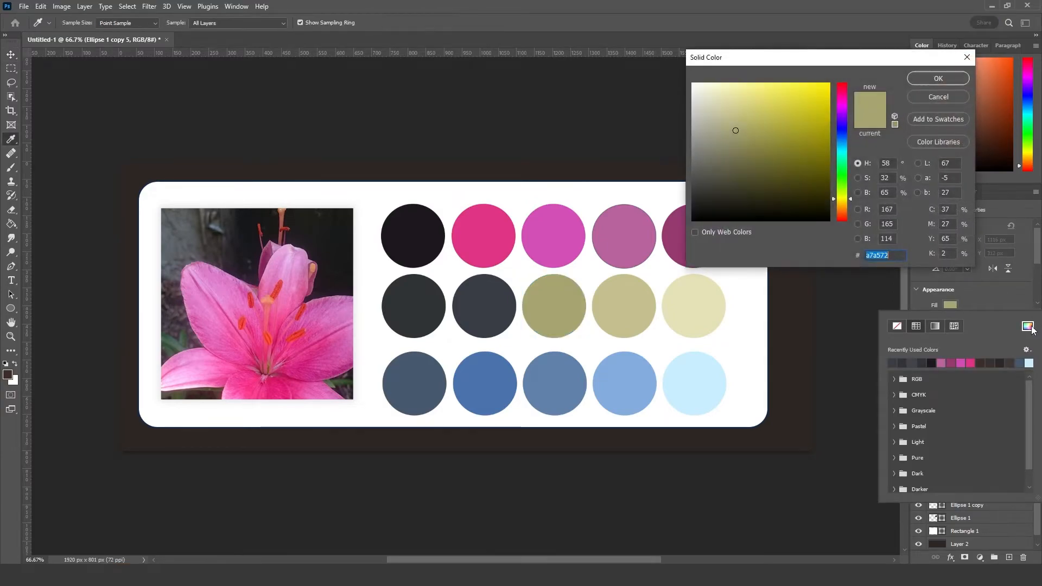
{"action": "left_click_drag", "start_coordinate": [736, 134], "coordinate": [732, 178]}
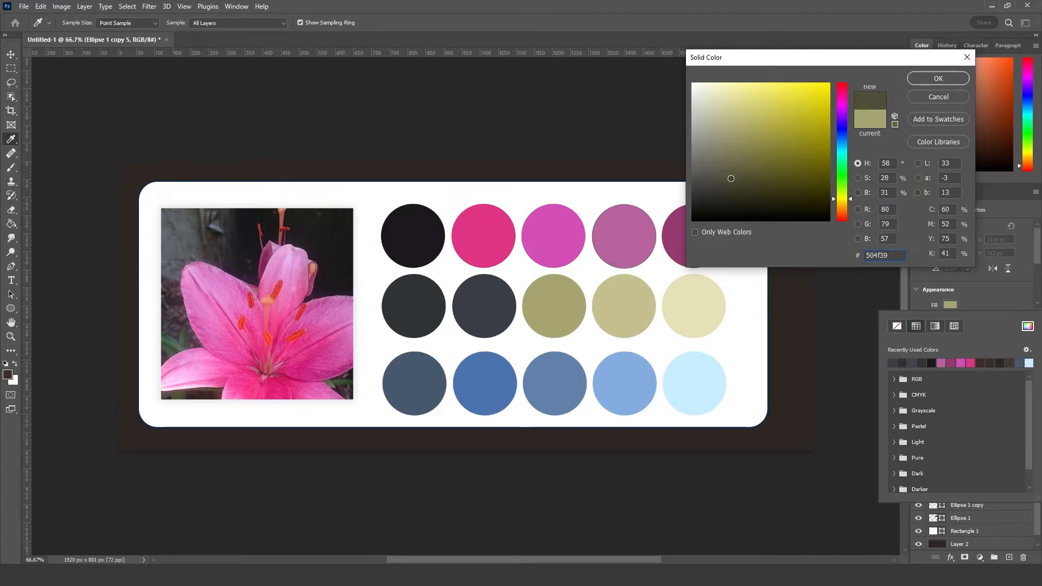
{"action": "left_click", "coordinate": [849, 201]}
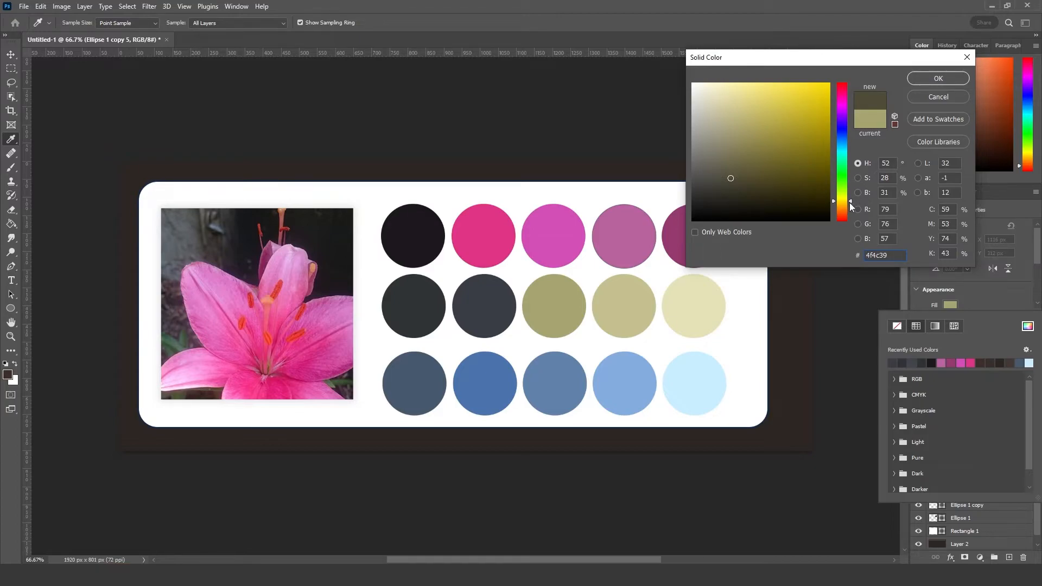
{"action": "left_click_drag", "start_coordinate": [849, 203], "coordinate": [848, 118]}
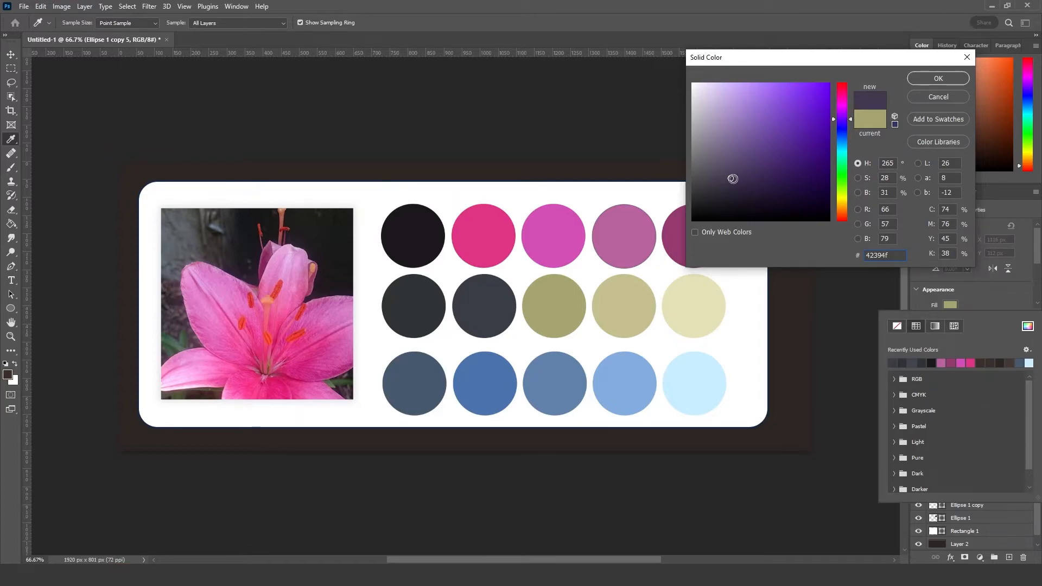
{"action": "left_click_drag", "start_coordinate": [729, 179], "coordinate": [721, 176]}
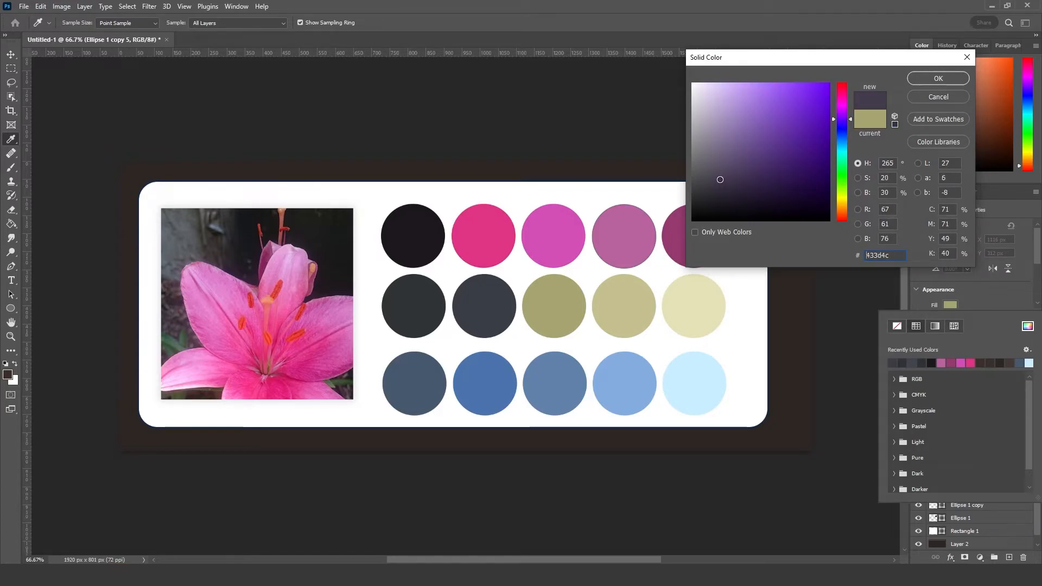
{"action": "left_click", "coordinate": [928, 80]}
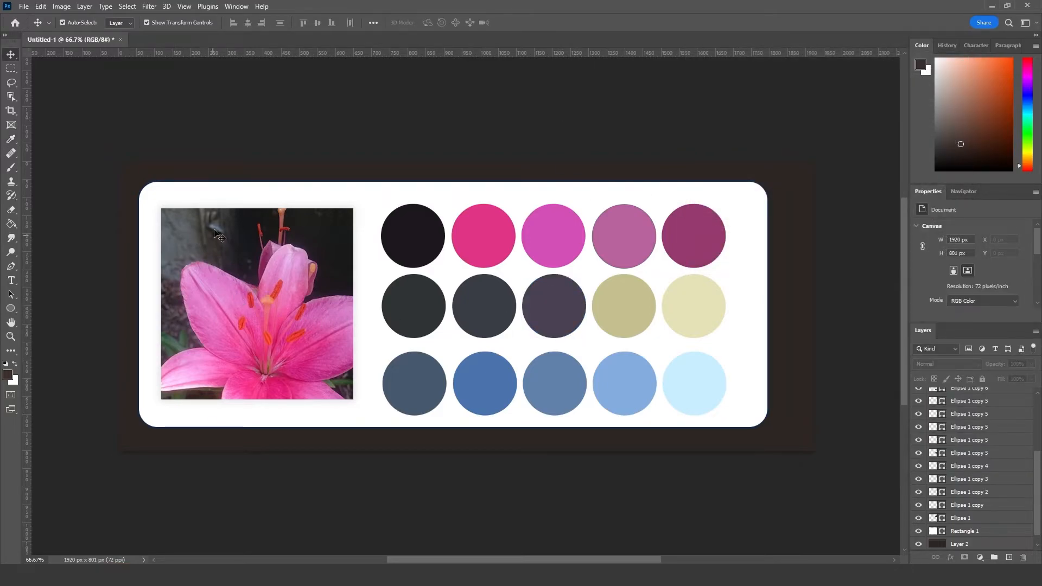
Step: Fill the fourth circle of the second row with a desaturated, cool medium grey
{"action": "left_click", "coordinate": [620, 311]}
{"action": "left_click", "coordinate": [950, 304]}
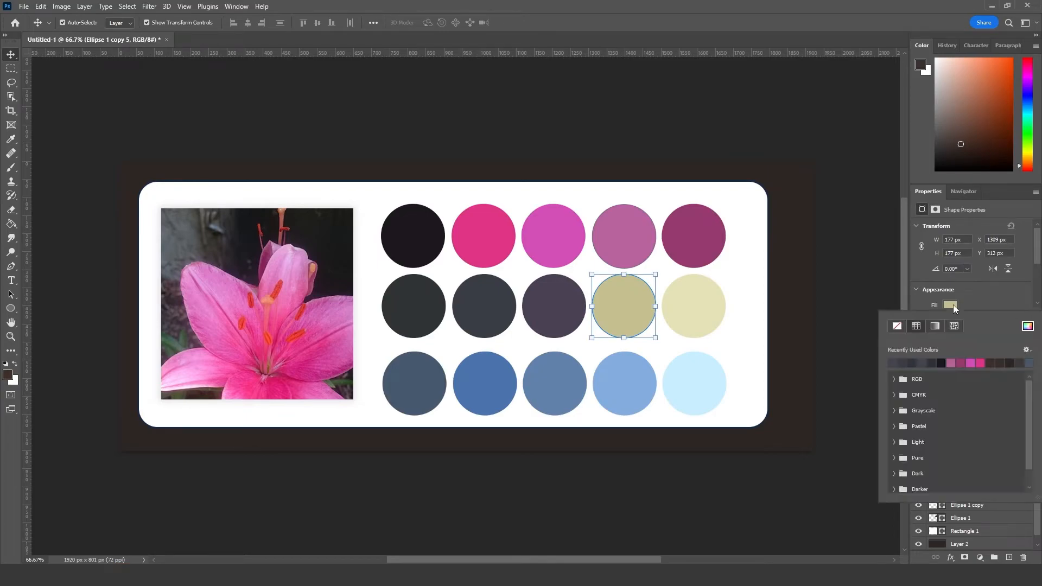
{"action": "left_click", "coordinate": [1028, 326]}
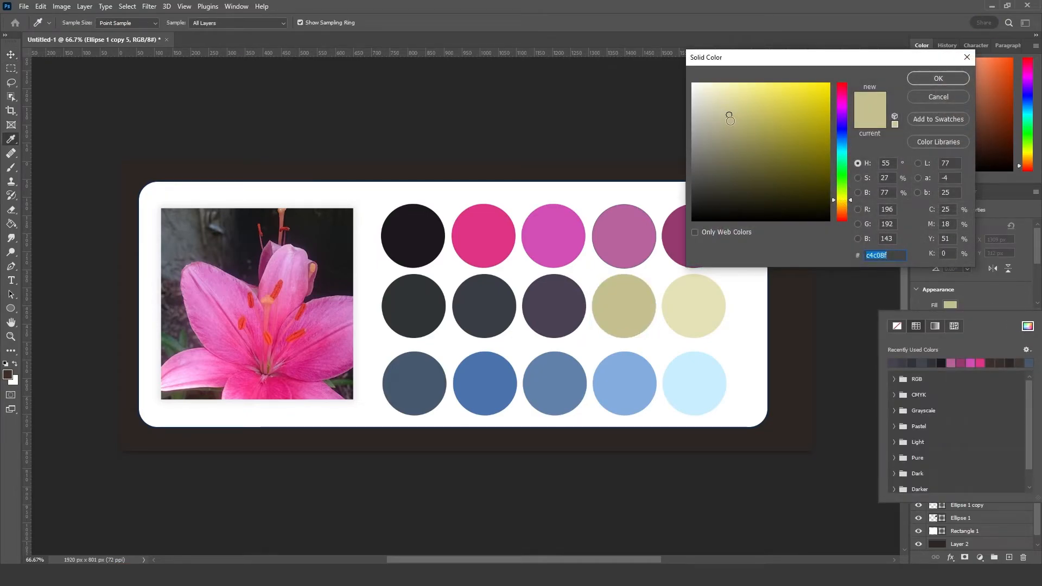
{"action": "left_click", "coordinate": [729, 123]}
{"action": "left_click", "coordinate": [838, 133]}
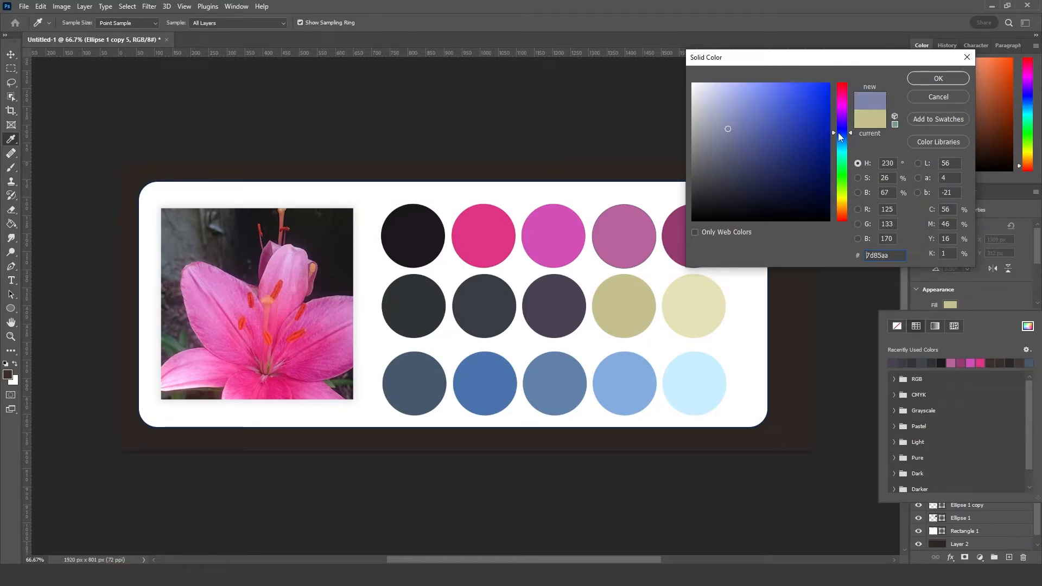
{"action": "left_click", "coordinate": [729, 136]}
{"action": "left_click_drag", "start_coordinate": [720, 144], "coordinate": [717, 149]}
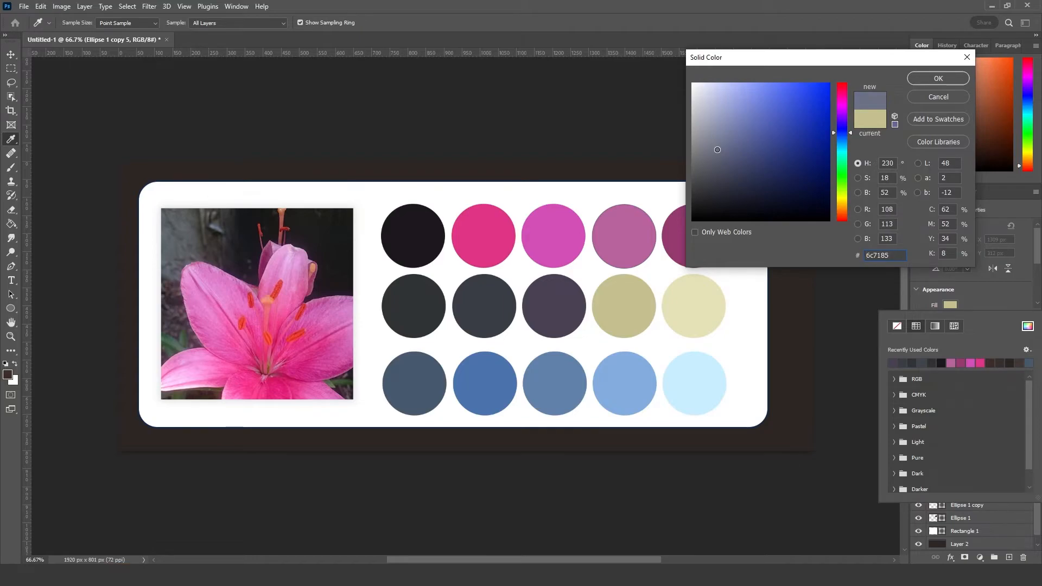
{"action": "left_click_drag", "start_coordinate": [718, 152], "coordinate": [709, 154]}
{"action": "left_click", "coordinate": [936, 80]}
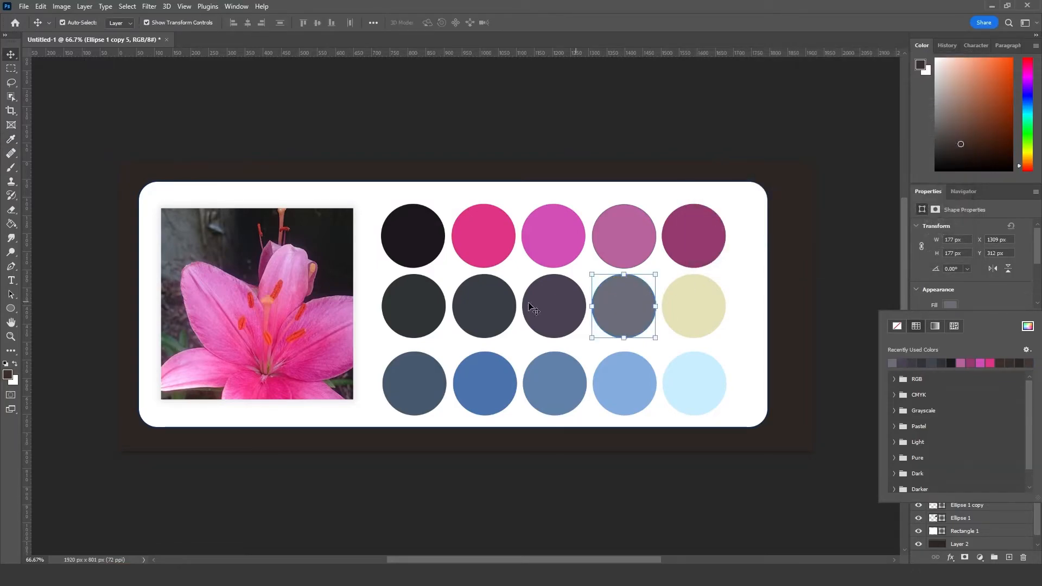
Step: Fill the fifth circle of the second row with the muted lavender-grey #74738d
{"action": "left_click", "coordinate": [713, 316]}
{"action": "left_click", "coordinate": [949, 306]}
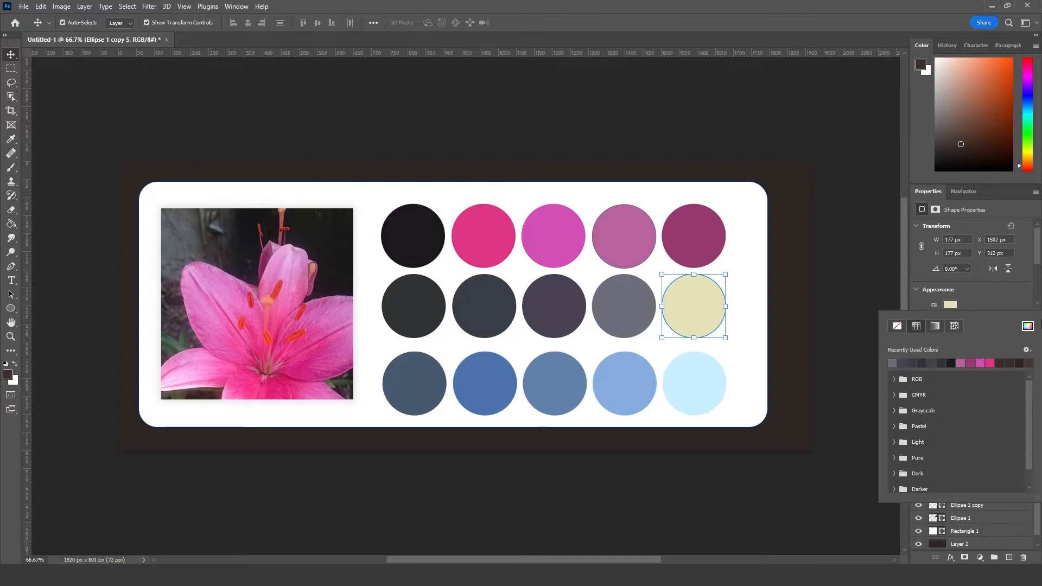
{"action": "left_click", "coordinate": [1028, 327]}
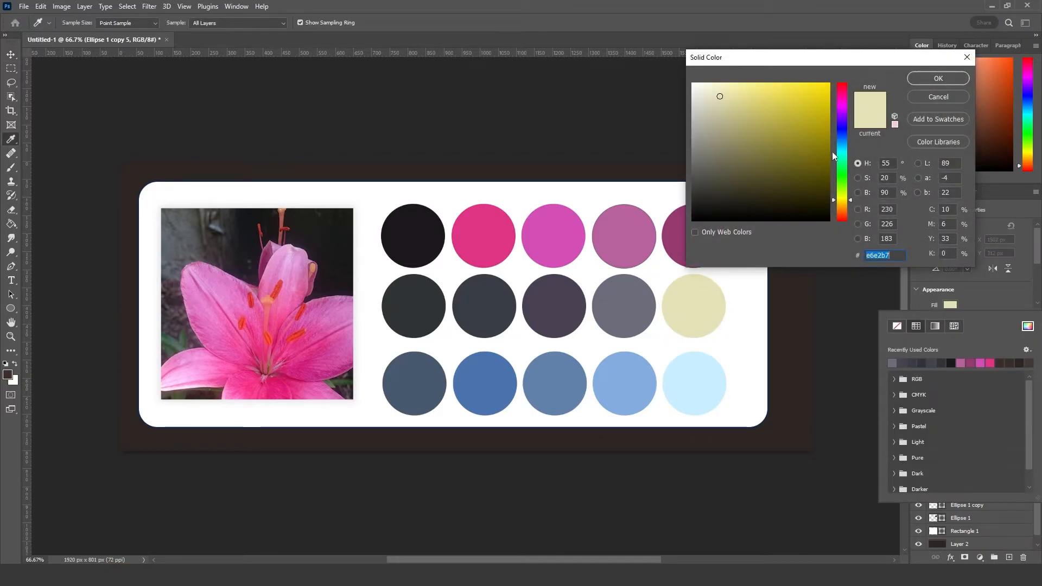
{"action": "left_click", "coordinate": [842, 128]}
{"action": "left_click_drag", "start_coordinate": [742, 133], "coordinate": [723, 169]}
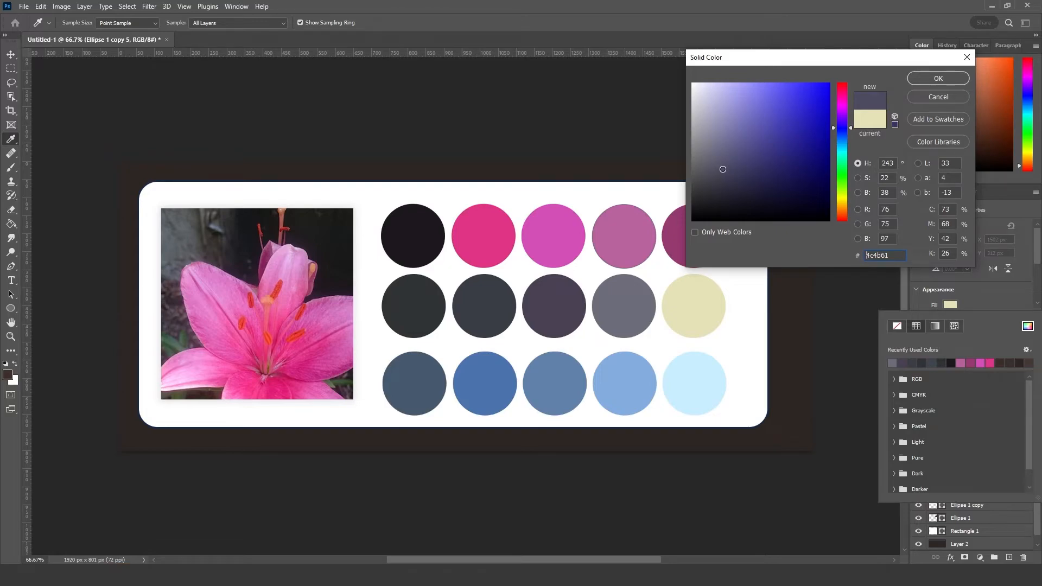
{"action": "left_click_drag", "start_coordinate": [722, 169], "coordinate": [717, 145]}
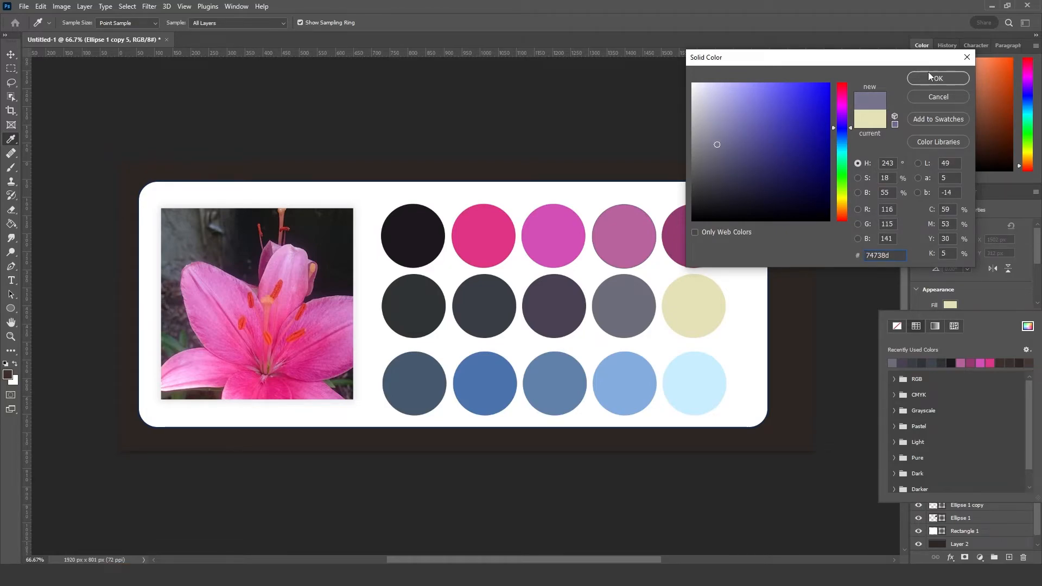
{"action": "left_click", "coordinate": [930, 79]}
{"action": "key", "text": "v"}
{"action": "left_click", "coordinate": [824, 237]}
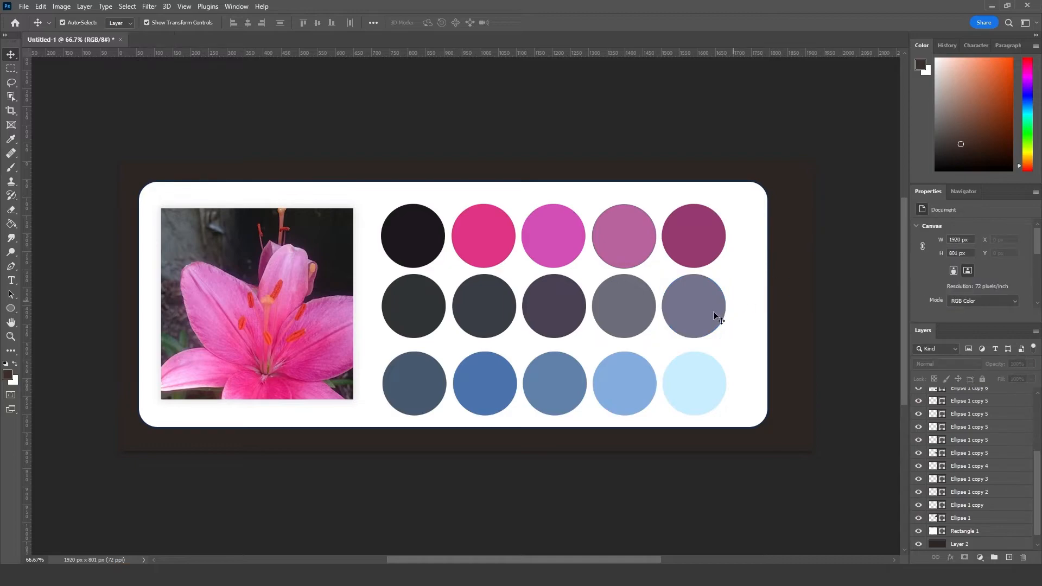
Step: Shift the hue of the second row's fifth circle to 217°, giving it the blue-grey fill #737d8d
{"action": "left_click", "coordinate": [690, 302]}
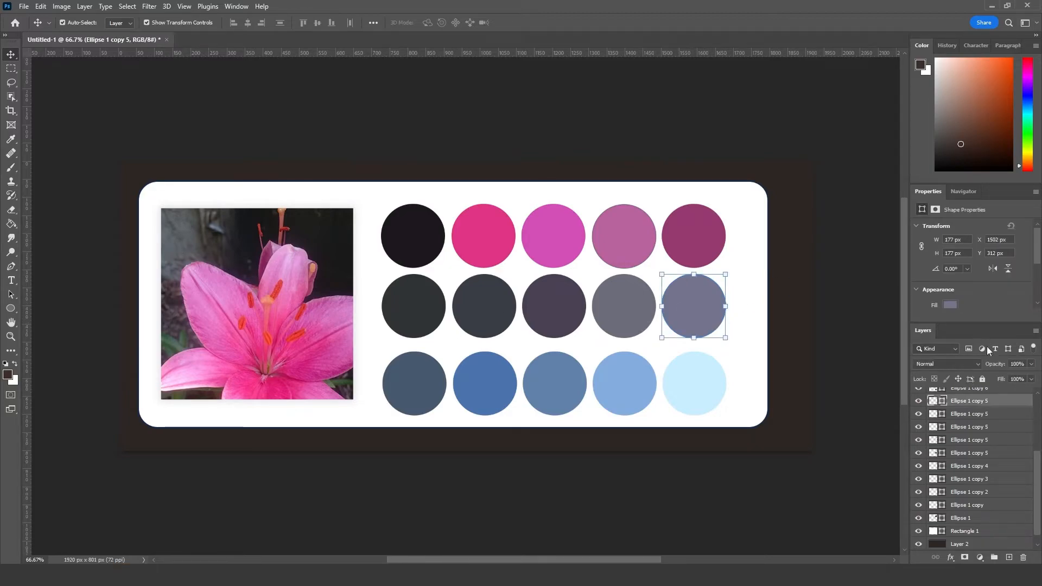
{"action": "left_click", "coordinate": [952, 307]}
{"action": "left_click", "coordinate": [1028, 327]}
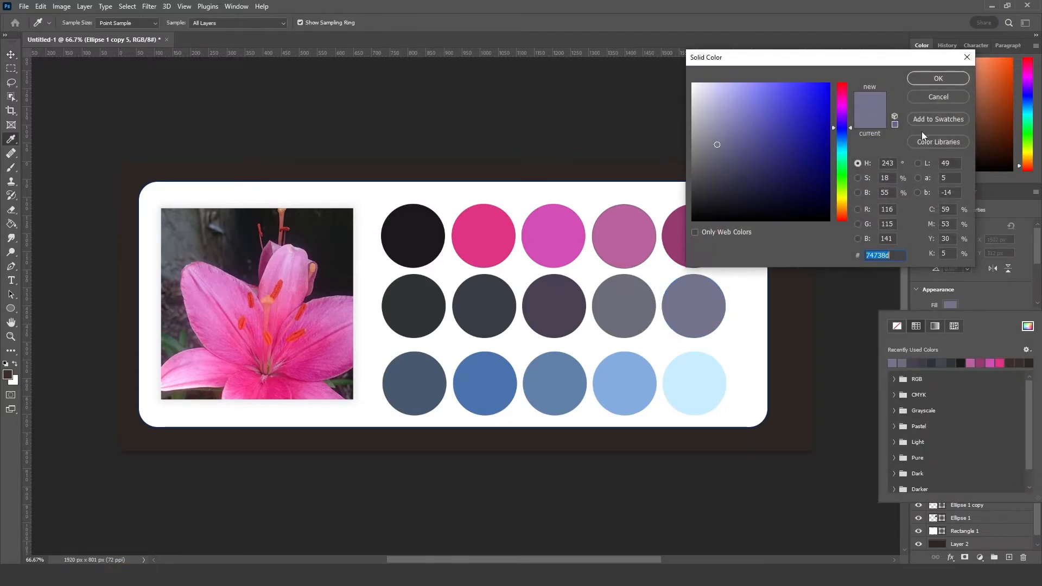
{"action": "left_click_drag", "start_coordinate": [850, 129], "coordinate": [851, 141]}
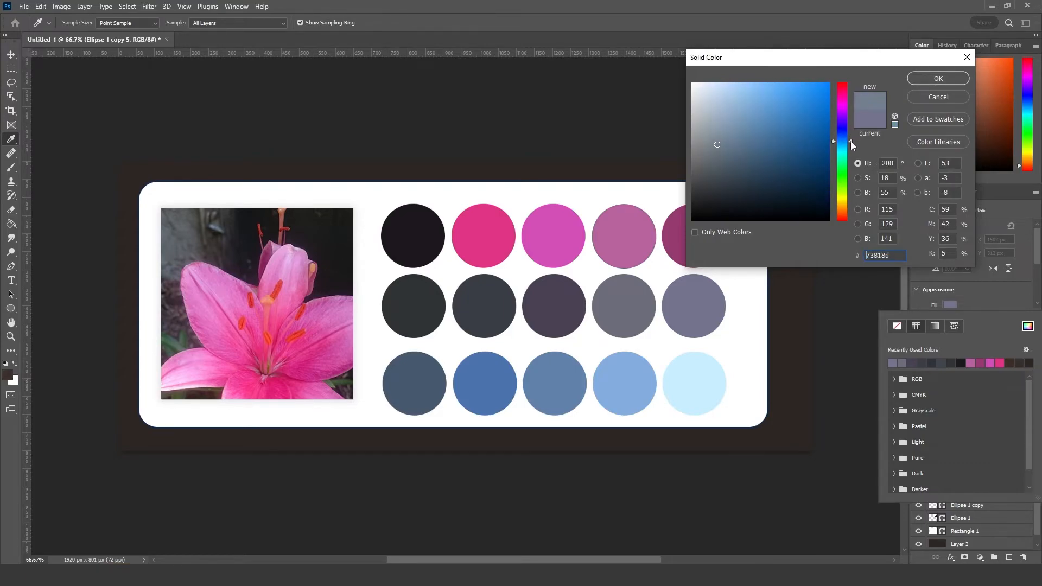
{"action": "left_click", "coordinate": [939, 78]}
{"action": "left_click", "coordinate": [669, 118]}
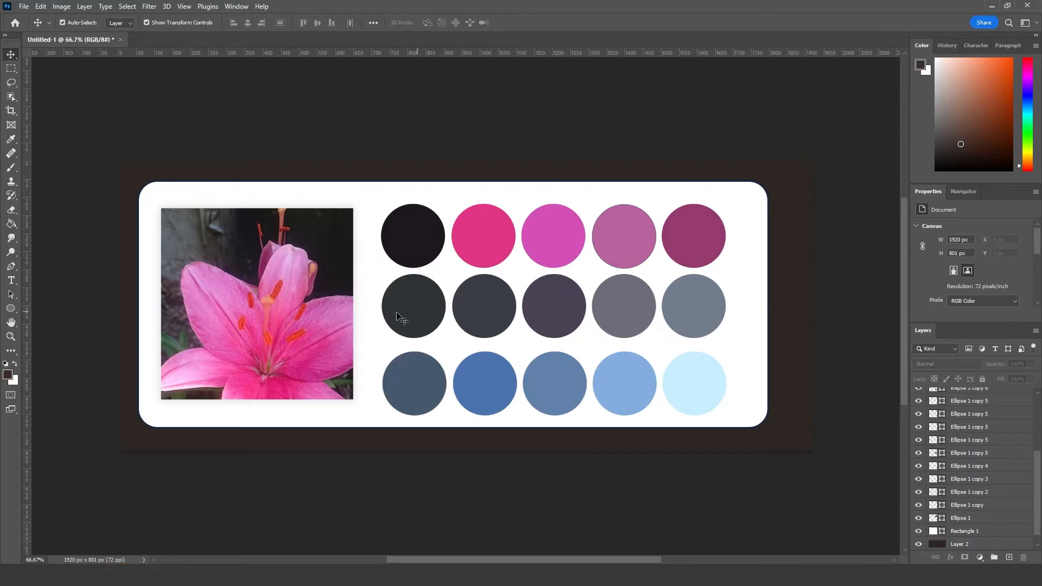
Step: Fill the first circle of the third row with the orange-red #e3503d, matching the lily's stamens
{"action": "left_click", "coordinate": [414, 394]}
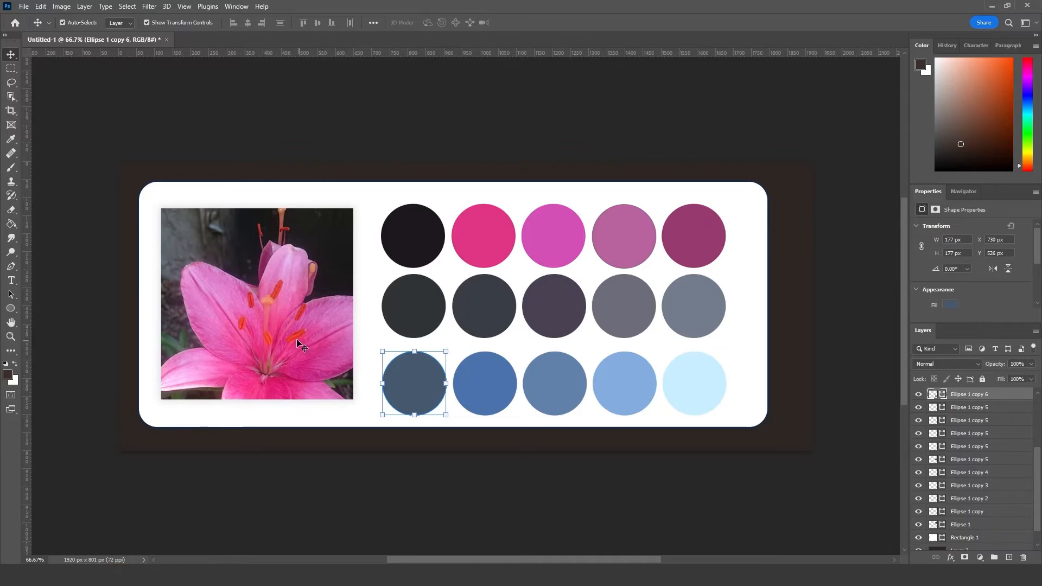
{"action": "left_click", "coordinate": [950, 305]}
{"action": "left_click", "coordinate": [1027, 327]}
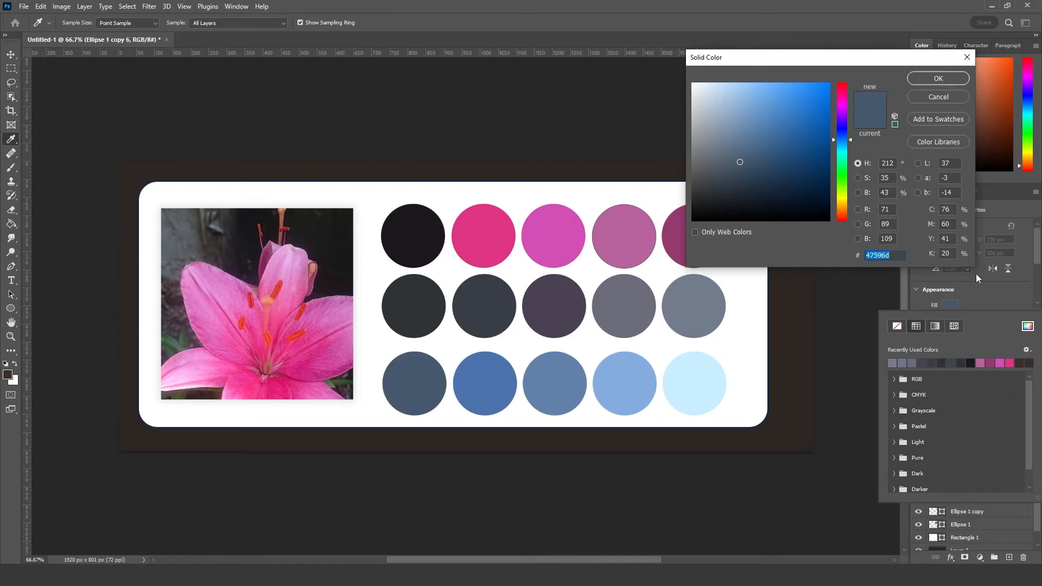
{"action": "left_click_drag", "start_coordinate": [851, 139], "coordinate": [848, 219]}
{"action": "left_click_drag", "start_coordinate": [786, 105], "coordinate": [791, 103]}
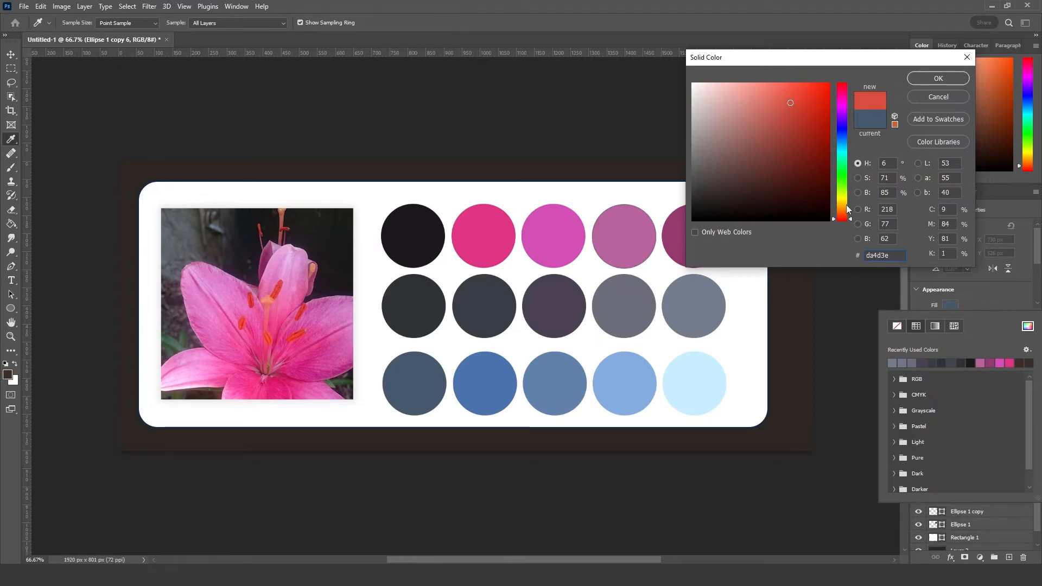
{"action": "left_click", "coordinate": [851, 219]}
{"action": "left_click_drag", "start_coordinate": [851, 220], "coordinate": [851, 218]}
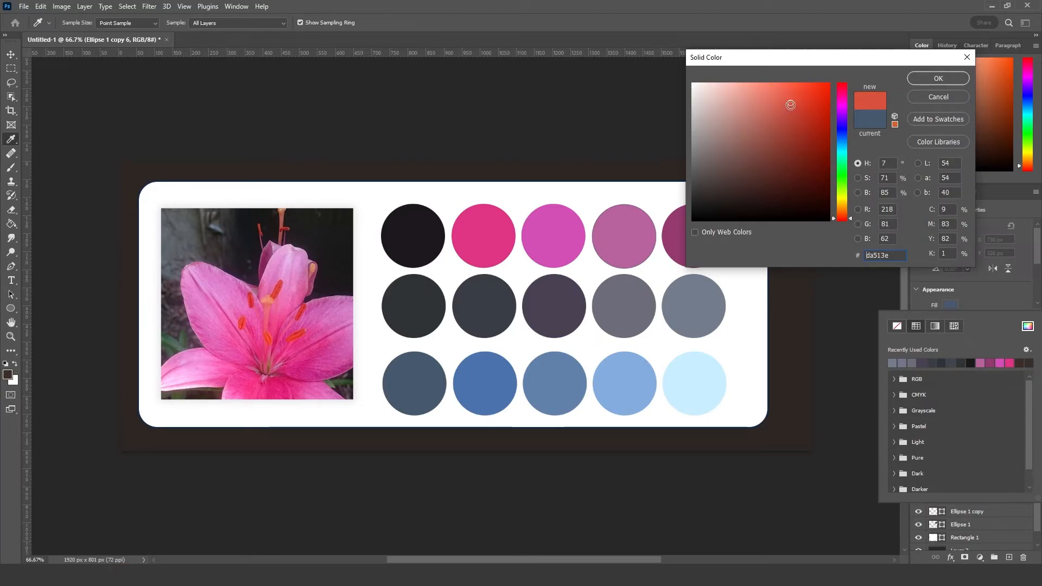
{"action": "left_click_drag", "start_coordinate": [790, 103], "coordinate": [793, 98]}
{"action": "left_click", "coordinate": [933, 79]}
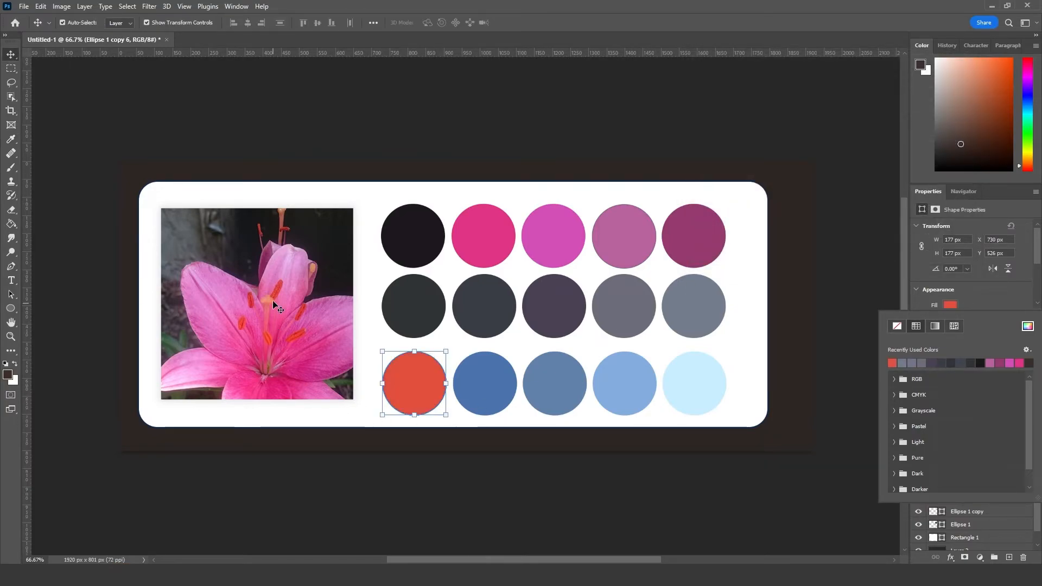
Step: Darken the fill of the third row's first circle to the brick red #9f3b2e
{"action": "left_click", "coordinate": [478, 386]}
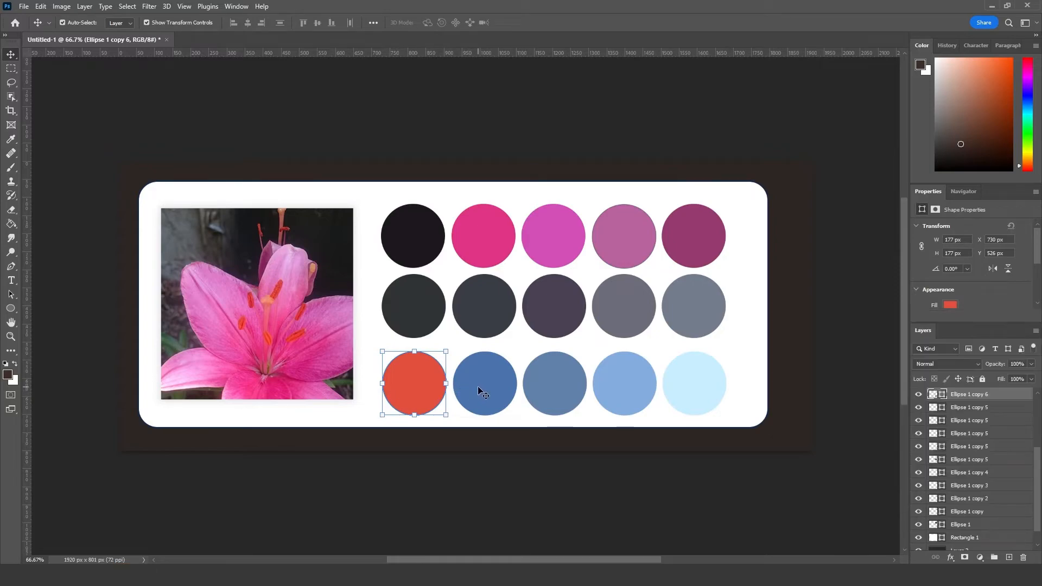
{"action": "left_click", "coordinate": [417, 395]}
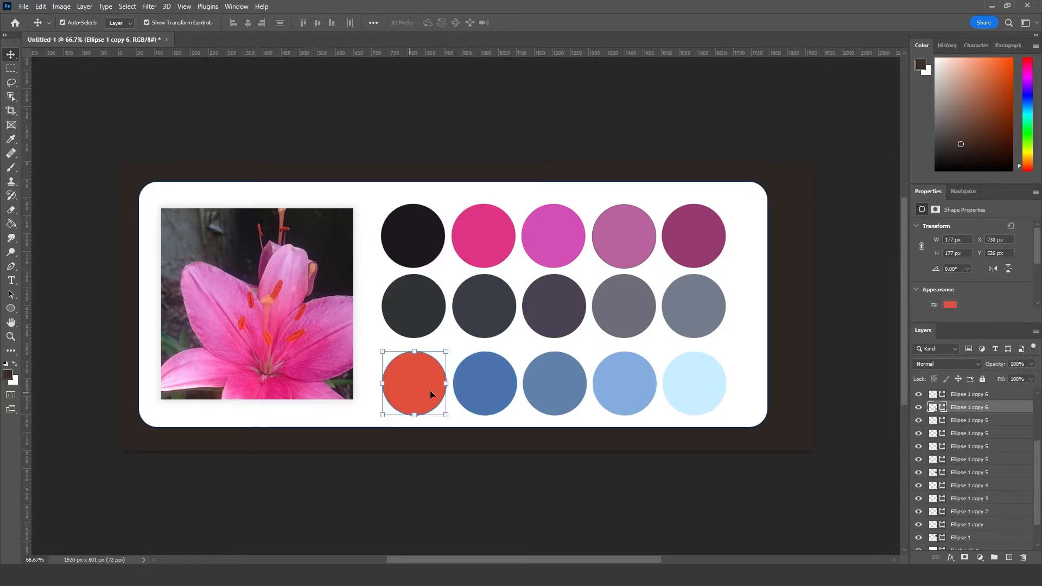
{"action": "left_click", "coordinate": [950, 305]}
{"action": "left_click", "coordinate": [1027, 325]}
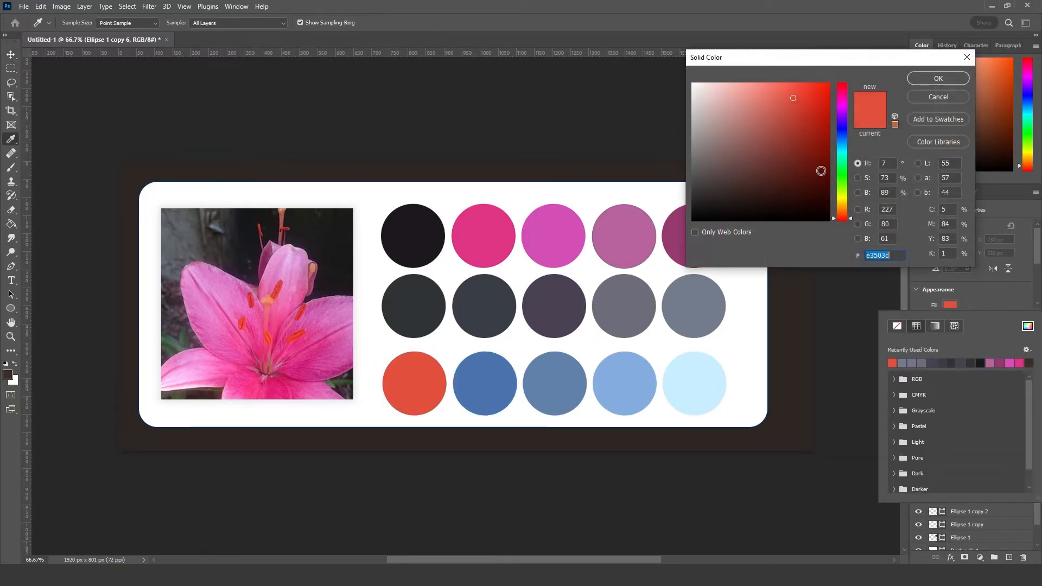
{"action": "left_click", "coordinate": [793, 115]}
{"action": "left_click_drag", "start_coordinate": [794, 116], "coordinate": [788, 133]}
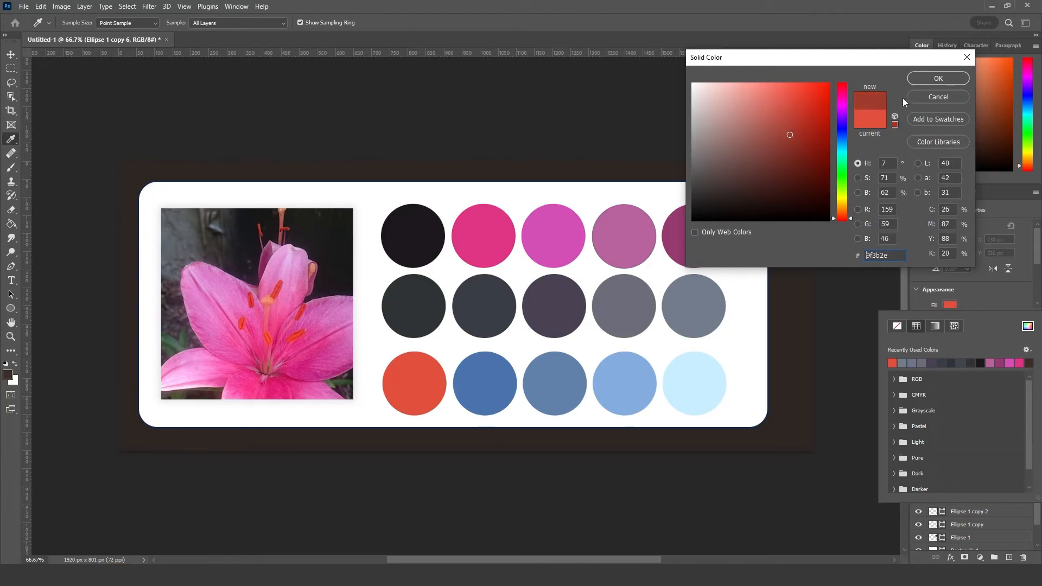
{"action": "left_click", "coordinate": [939, 78]}
{"action": "left_click", "coordinate": [580, 471]}
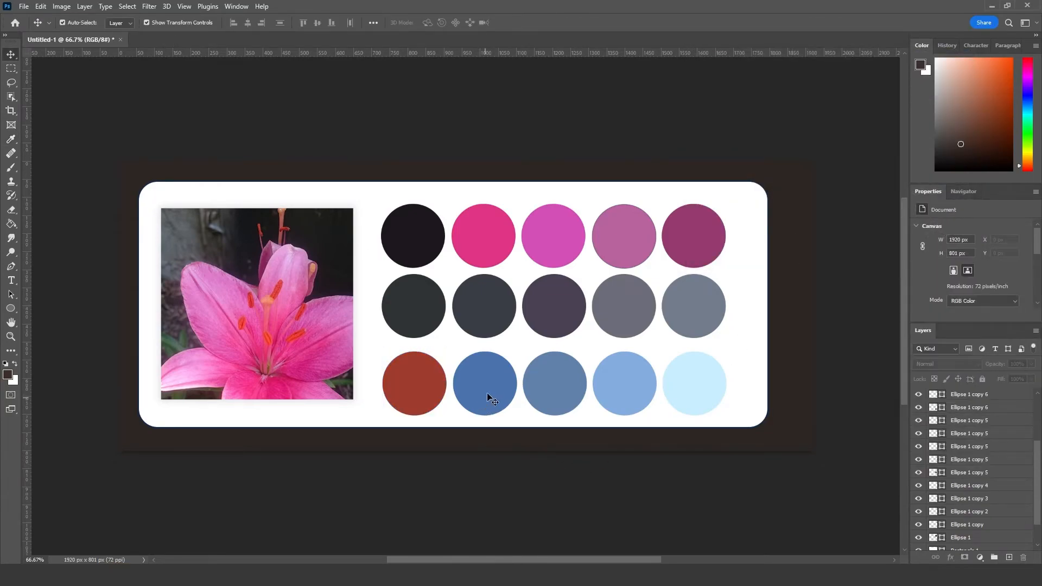
Step: Fill the second circle of the third row with the bright orange-red #f4562c, matching the lily's stamens
{"action": "left_click", "coordinate": [487, 396]}
{"action": "left_click", "coordinate": [953, 304]}
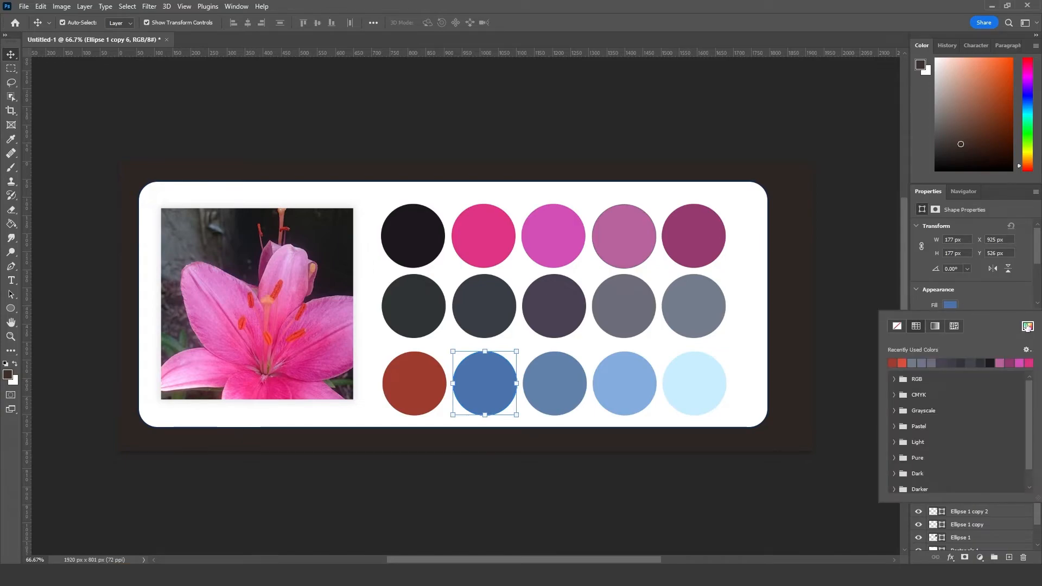
{"action": "left_click", "coordinate": [1026, 325]}
{"action": "left_click_drag", "start_coordinate": [842, 216], "coordinate": [845, 220]}
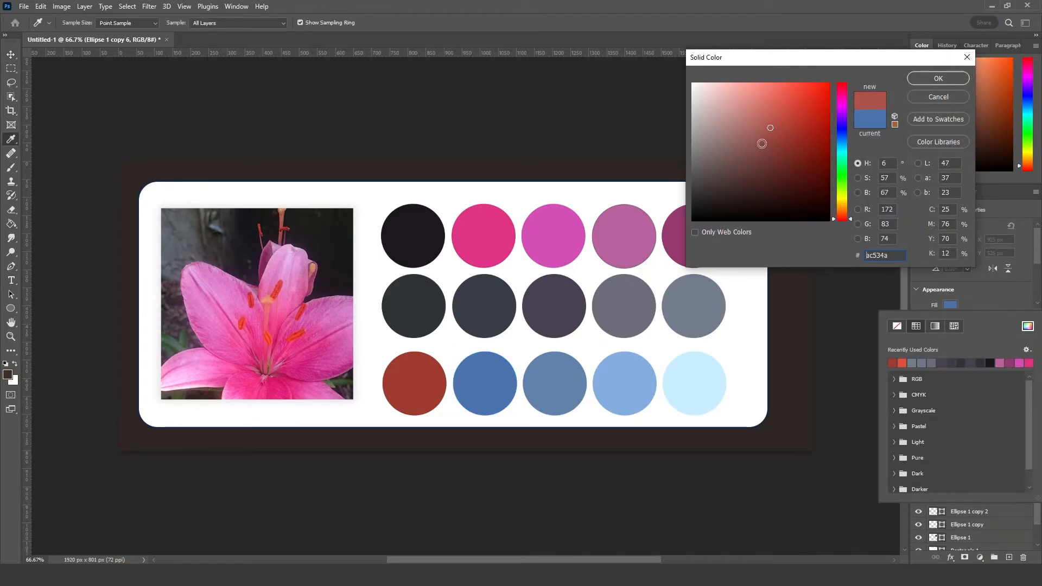
{"action": "left_click_drag", "start_coordinate": [773, 129], "coordinate": [793, 96]}
{"action": "left_click_drag", "start_coordinate": [852, 221], "coordinate": [851, 219]}
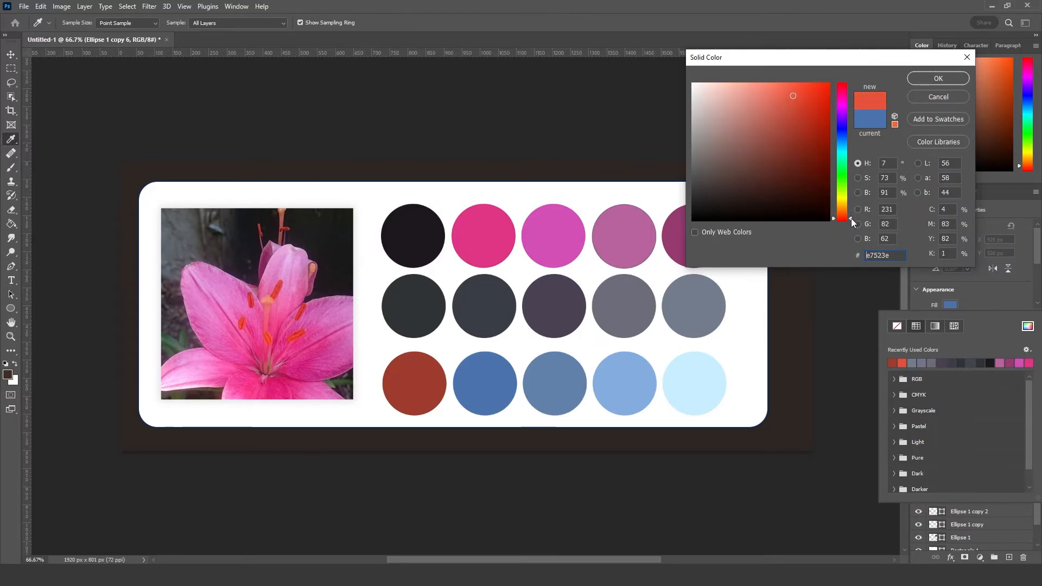
{"action": "left_click_drag", "start_coordinate": [793, 94], "coordinate": [792, 86]}
{"action": "left_click_drag", "start_coordinate": [851, 217], "coordinate": [851, 216]}
{"action": "left_click_drag", "start_coordinate": [793, 86], "coordinate": [805, 88]}
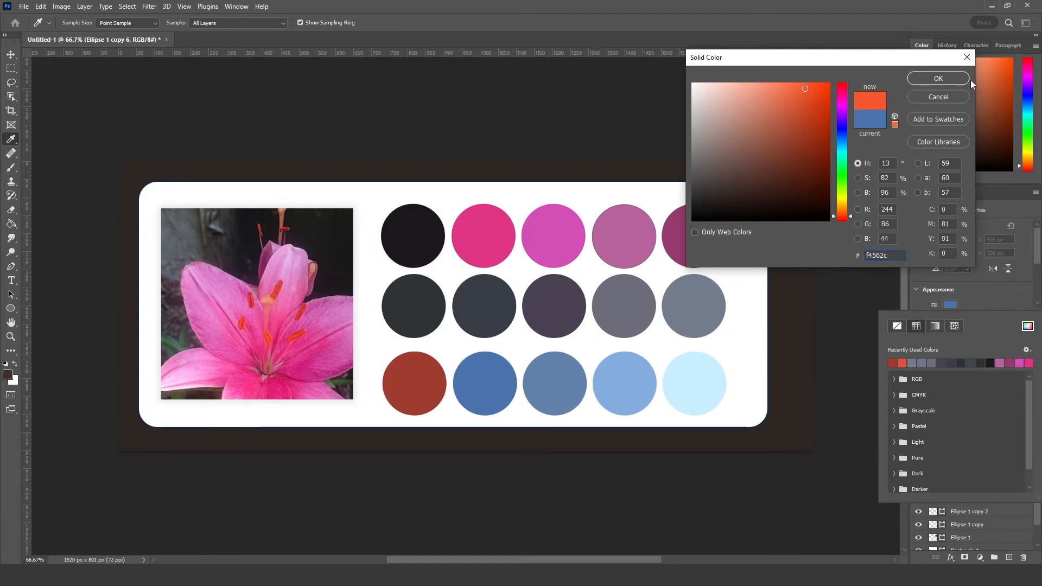
{"action": "left_click", "coordinate": [953, 83]}
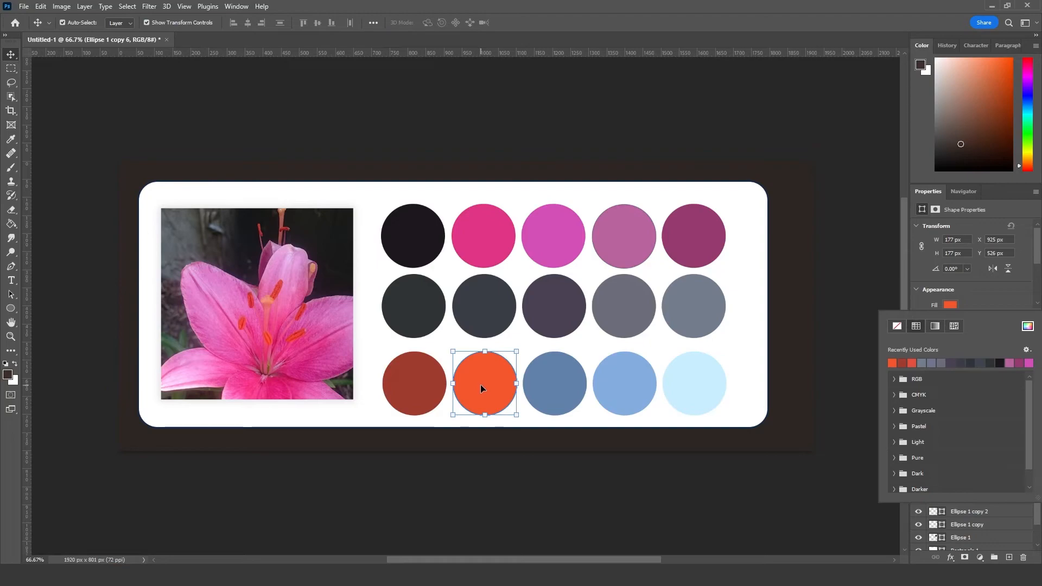
Step: Fill the third circle of the third row with the lighter orange #fb5f2f
{"action": "left_click", "coordinate": [551, 388]}
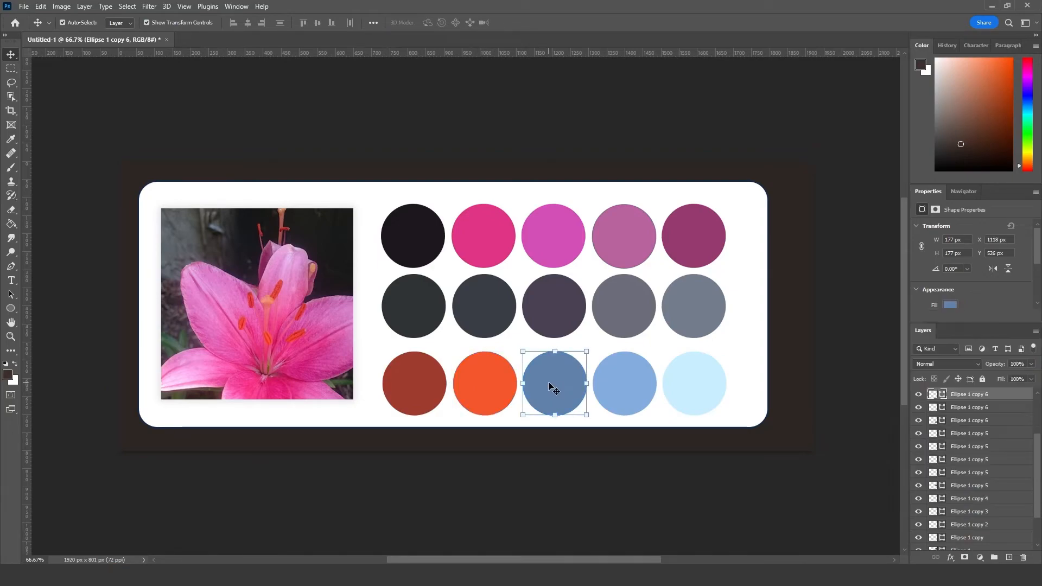
{"action": "left_click", "coordinate": [951, 305]}
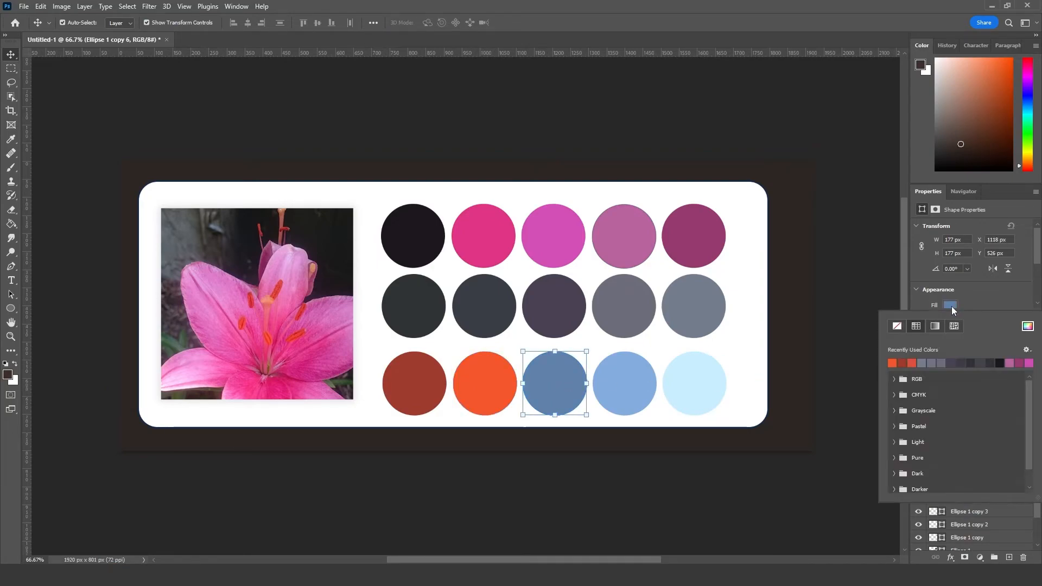
{"action": "left_click", "coordinate": [1028, 327]}
{"action": "left_click_drag", "start_coordinate": [837, 126], "coordinate": [843, 213]}
{"action": "mouse_move", "coordinate": [806, 147]}
{"action": "left_mouse_down"}
{"action": "mouse_move", "coordinate": [779, 100]}
{"action": "mouse_move", "coordinate": [803, 94]}
{"action": "left_mouse_up"}
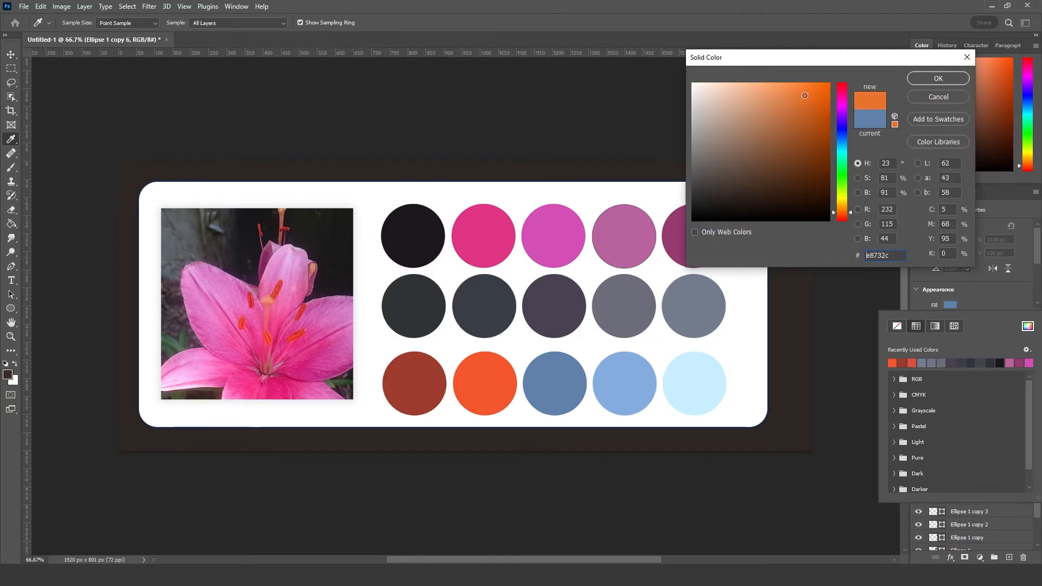
{"action": "left_click", "coordinate": [849, 217]}
{"action": "left_click_drag", "start_coordinate": [806, 91], "coordinate": [804, 85]}
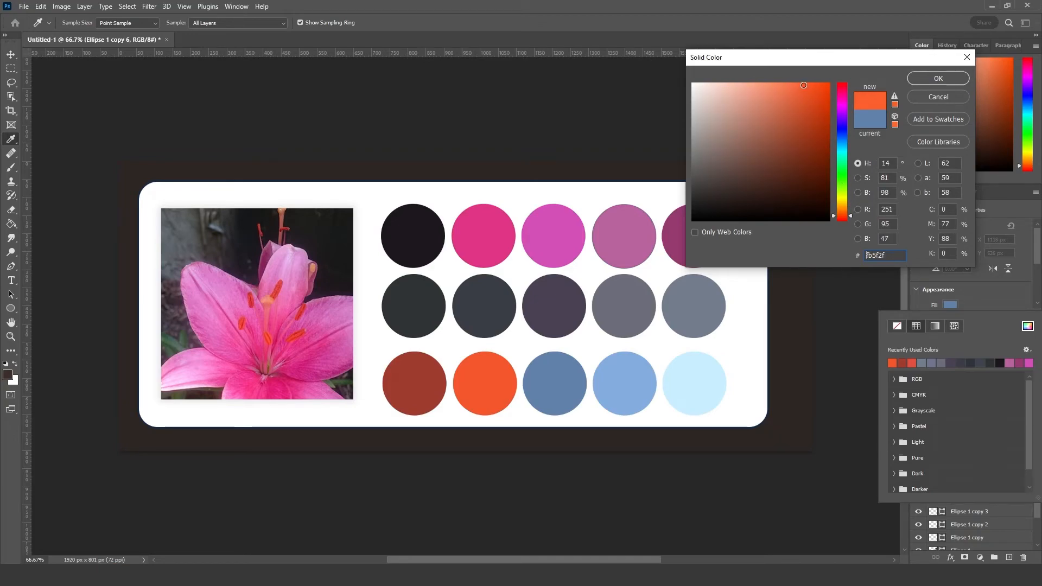
{"action": "left_click", "coordinate": [930, 78]}
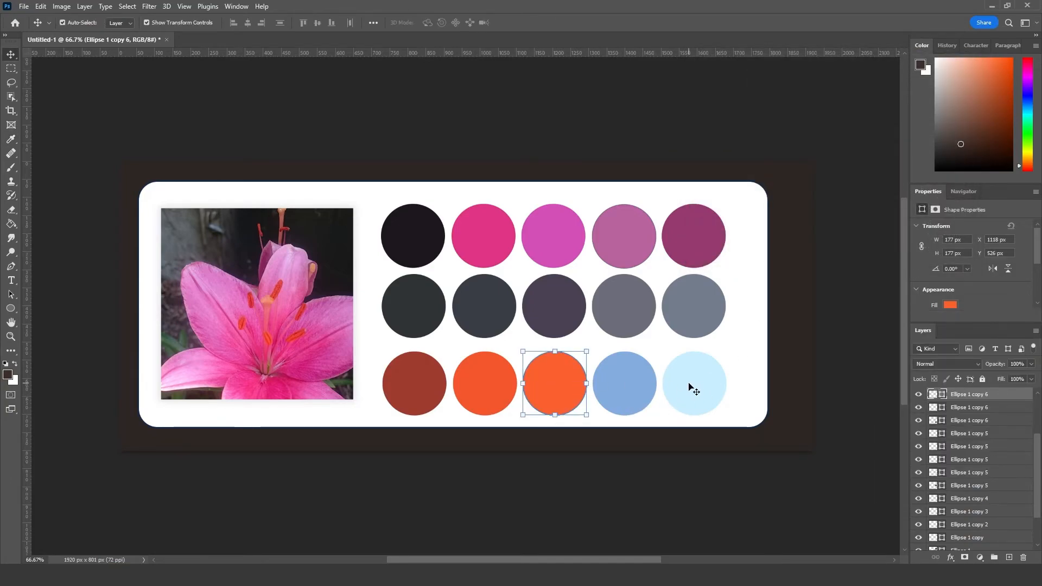
Step: Move the two orange circles to the fourth and fifth places of the third row and the two blue circles to the second and third
{"action": "left_click", "coordinate": [483, 389], "text": "shift"}
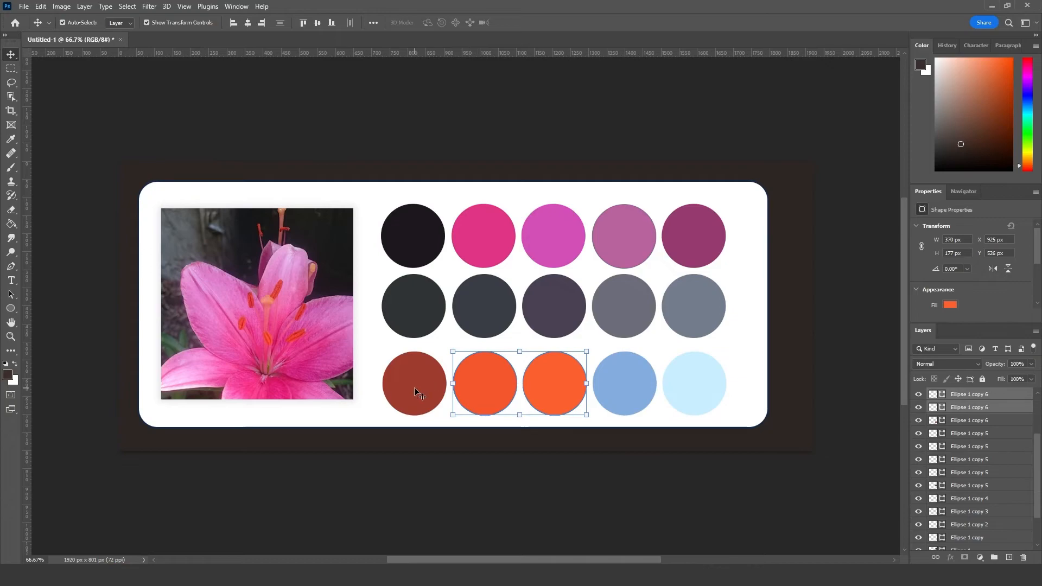
{"action": "left_click_drag", "start_coordinate": [486, 388], "coordinate": [630, 388]}
{"action": "left_click", "coordinate": [818, 400]}
{"action": "left_click", "coordinate": [640, 392]}
{"action": "left_click", "coordinate": [709, 391], "text": "shift"}
{"action": "left_click_drag", "start_coordinate": [710, 390], "coordinate": [565, 386]}
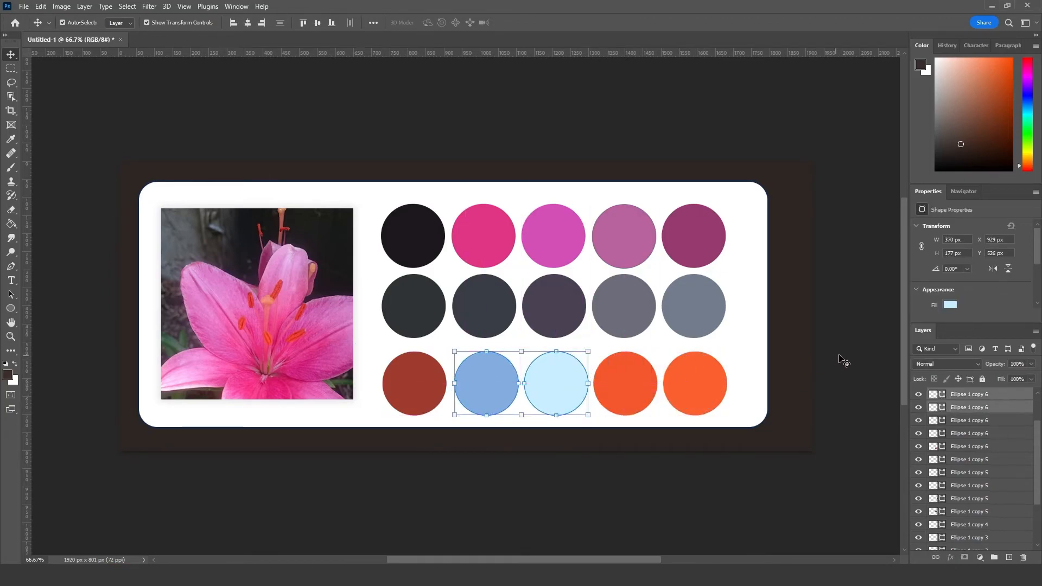
Step: Nudge the rearranged circles of the third row into line with the columns above
{"action": "left_click", "coordinate": [842, 361]}
{"action": "left_click", "coordinate": [705, 384]}
{"action": "left_click_drag", "start_coordinate": [705, 383], "coordinate": [705, 385]}
{"action": "left_click_drag", "start_coordinate": [637, 382], "coordinate": [637, 386]}
{"action": "left_click_drag", "start_coordinate": [560, 388], "coordinate": [558, 388]}
{"action": "left_click", "coordinate": [450, 387]}
{"action": "left_click_drag", "start_coordinate": [495, 389], "coordinate": [491, 388]}
{"action": "left_click", "coordinate": [869, 364]}
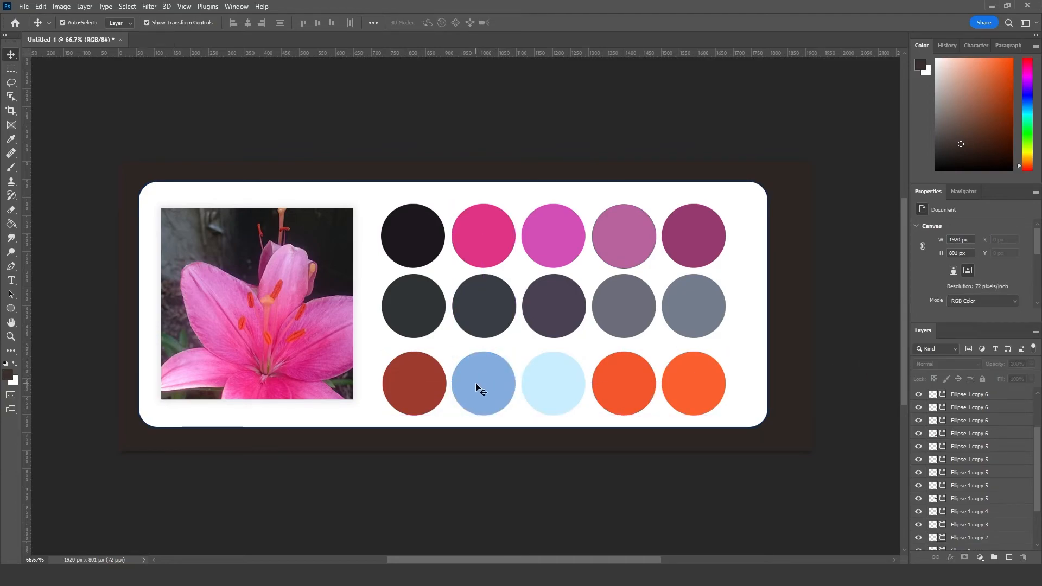
Step: Fill the second circle of the third row with a reddish brown at hue 14°
{"action": "left_click", "coordinate": [478, 388]}
{"action": "left_click", "coordinate": [954, 302]}
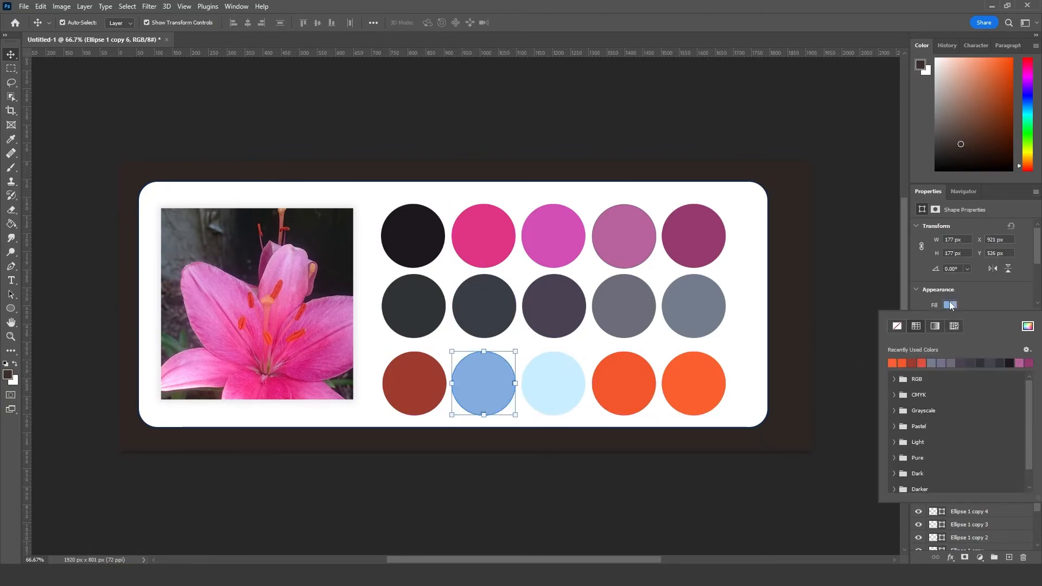
{"action": "left_click", "coordinate": [1027, 326]}
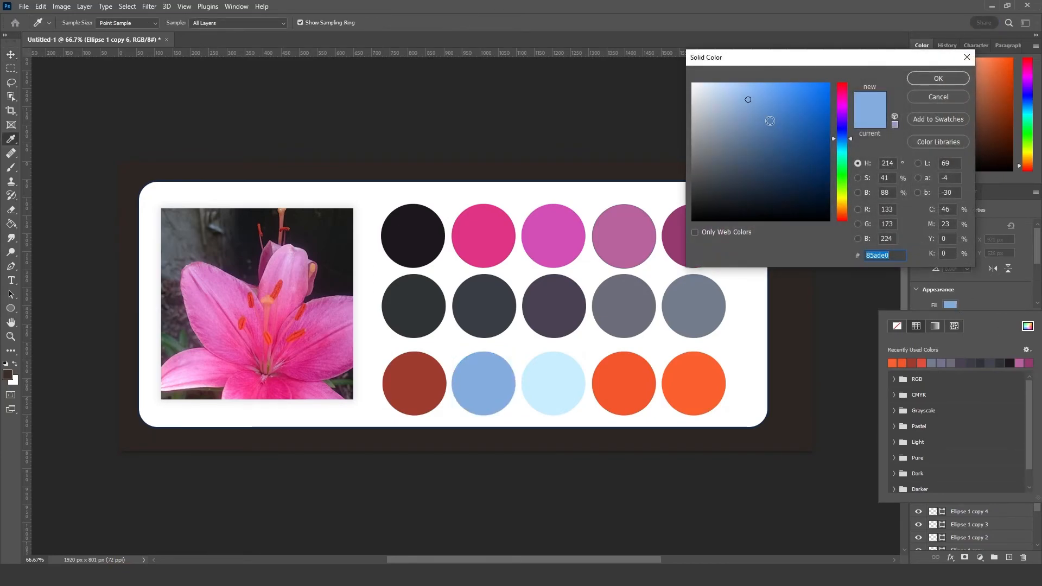
{"action": "left_click_drag", "start_coordinate": [749, 100], "coordinate": [751, 184]}
{"action": "left_click_drag", "start_coordinate": [846, 210], "coordinate": [845, 216]}
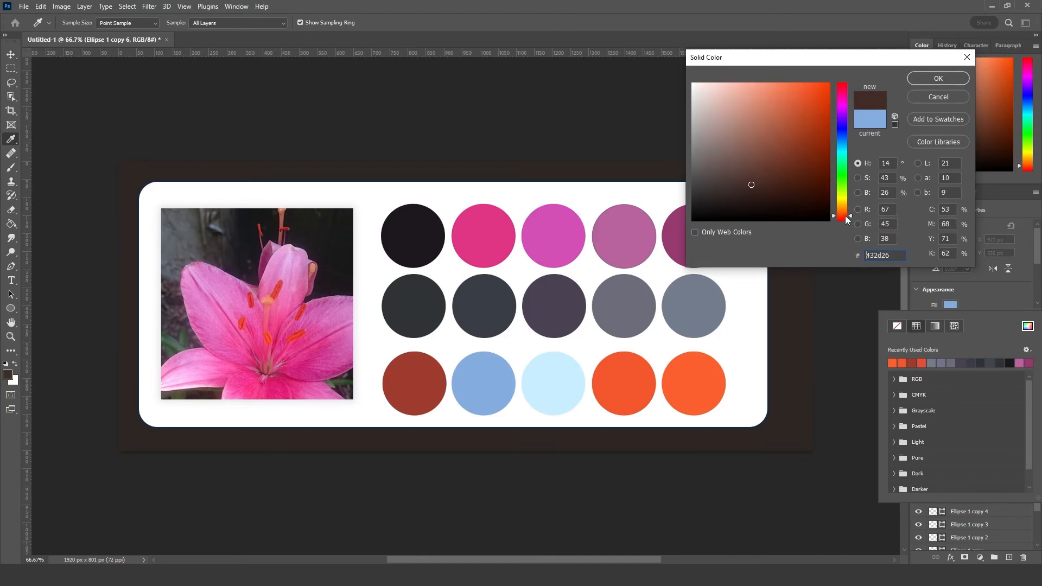
{"action": "left_click_drag", "start_coordinate": [751, 184], "coordinate": [776, 156]}
{"action": "left_click", "coordinate": [955, 80]}
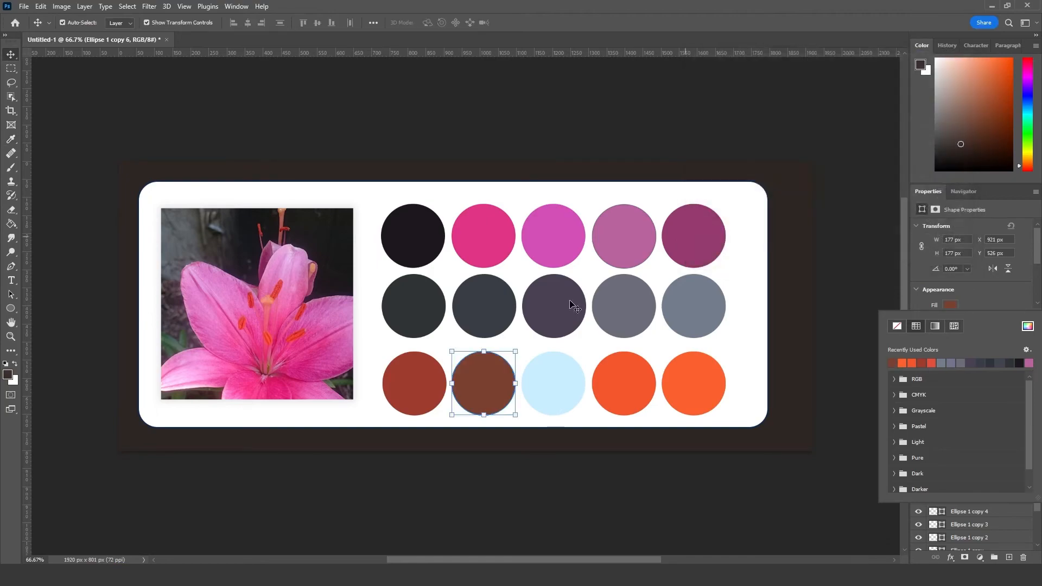
Step: Swap the brown and brick-red circles, placing the brown one first and the brick-red one second in the third row
{"action": "left_click", "coordinate": [485, 382]}
{"action": "left_click", "coordinate": [414, 383]}
{"action": "left_click", "coordinate": [480, 389]}
{"action": "left_click_drag", "start_coordinate": [480, 389], "coordinate": [413, 389]}
{"action": "left_click", "coordinate": [971, 409]}
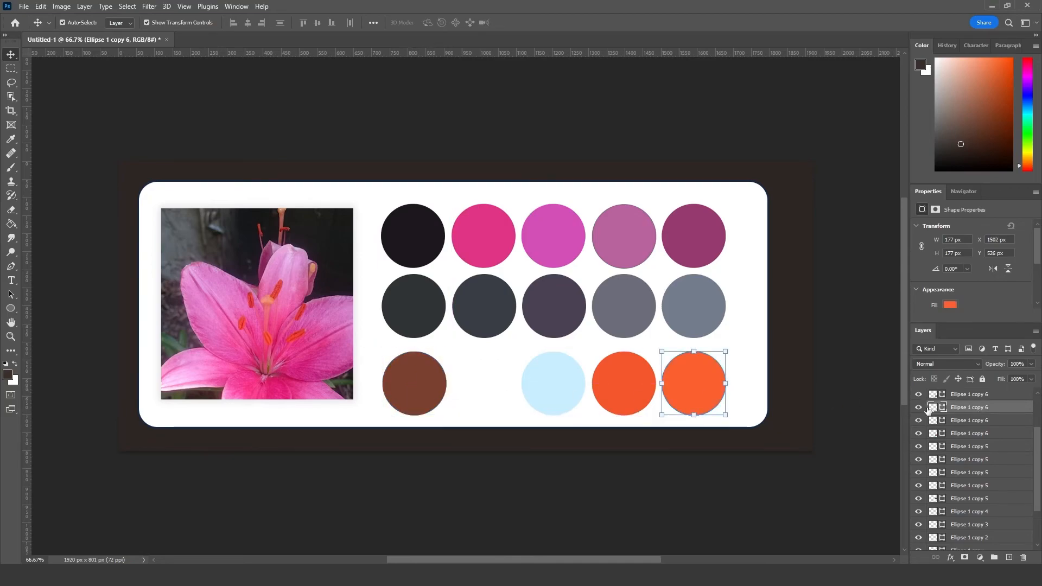
{"action": "left_click", "coordinate": [966, 396]}
{"action": "left_click_drag", "start_coordinate": [411, 377], "coordinate": [484, 358]}
{"action": "left_click", "coordinate": [480, 442]}
{"action": "left_click_drag", "start_coordinate": [425, 408], "coordinate": [421, 392]}
{"action": "left_click", "coordinate": [496, 466]}
{"action": "left_click", "coordinate": [478, 394]}
Step: Fill the light blue third circle of the third row with the burnt orange #c5522f
{"action": "left_click", "coordinate": [559, 389]}
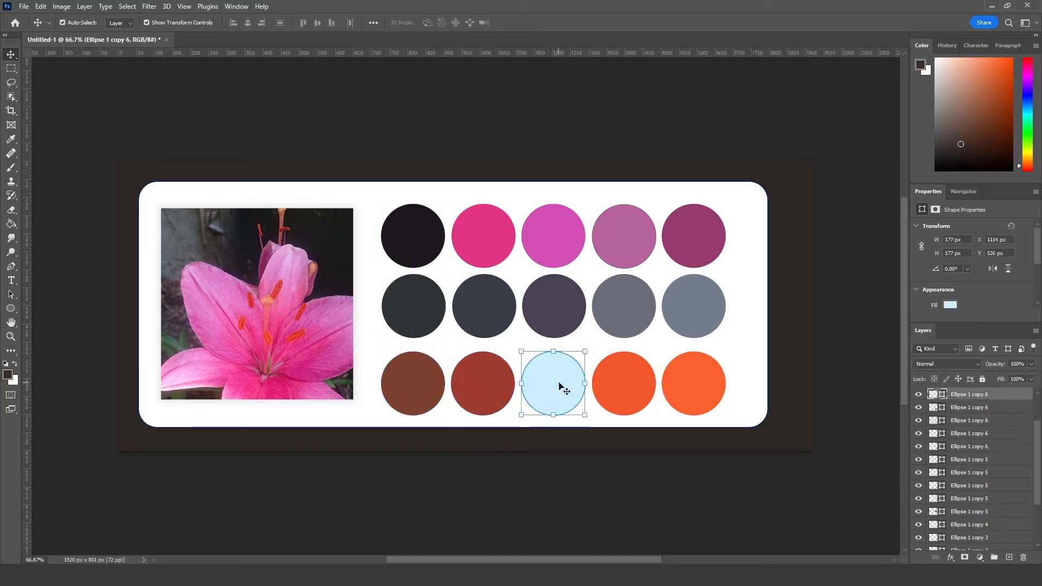
{"action": "left_click", "coordinate": [950, 305]}
{"action": "left_click", "coordinate": [1028, 327]}
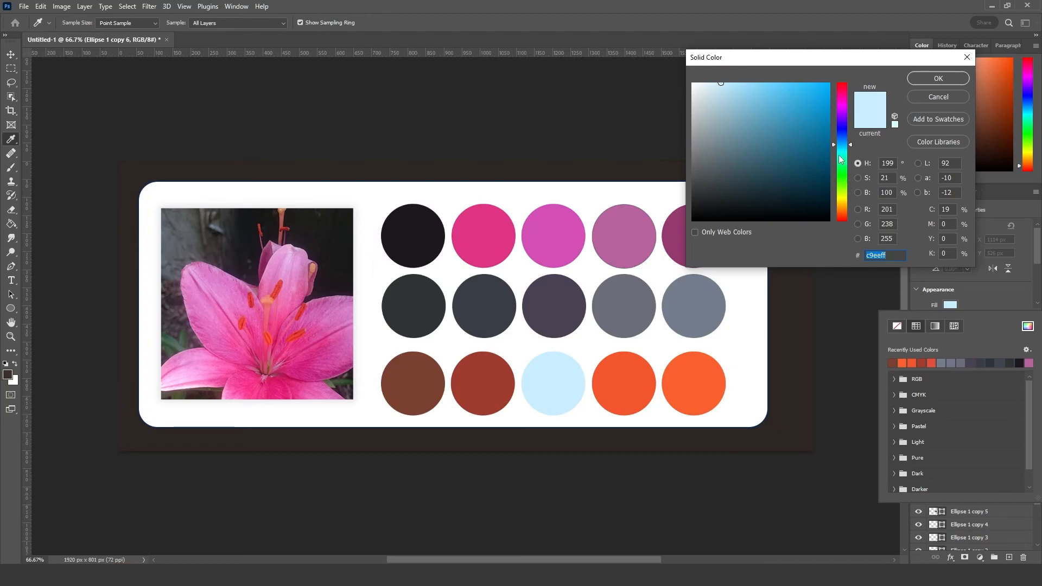
{"action": "left_click", "coordinate": [842, 216]}
{"action": "left_click_drag", "start_coordinate": [780, 135], "coordinate": [797, 115]}
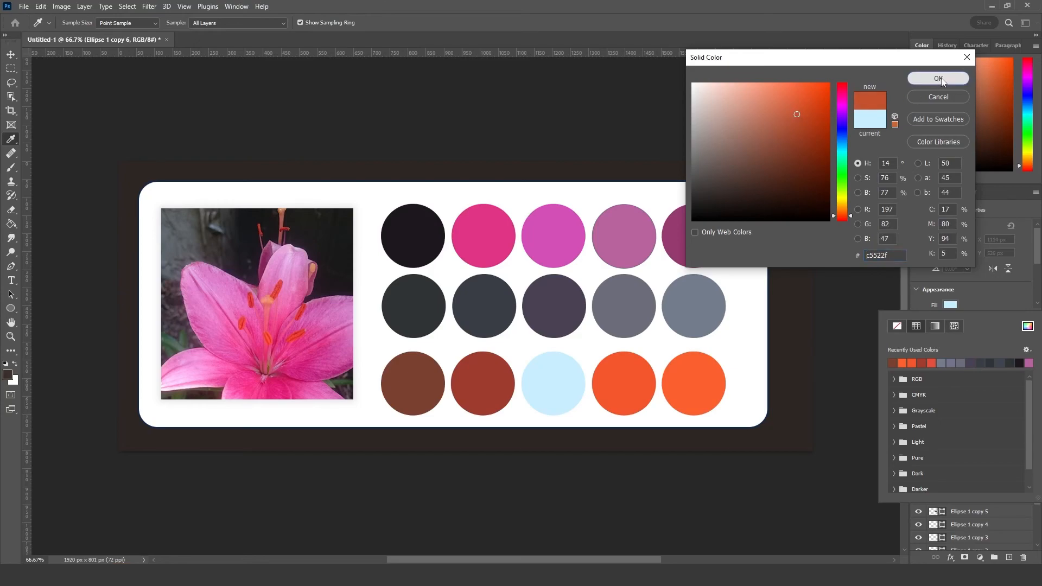
{"action": "left_click", "coordinate": [941, 79]}
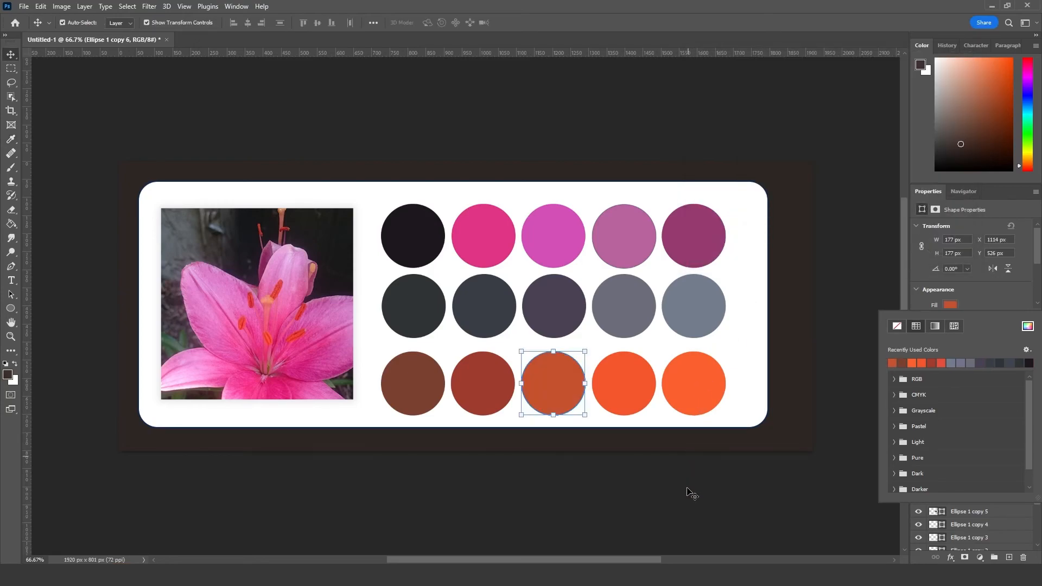
Step: Change the fill of the third row's fifth circle to the vivid orange #ff6e16 and deselect it
{"action": "left_click", "coordinate": [704, 390]}
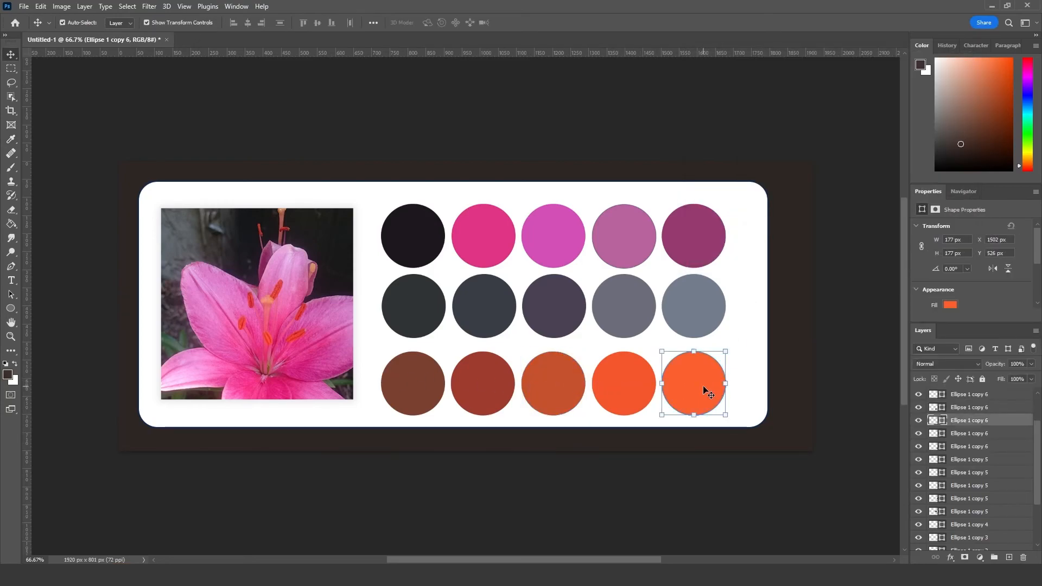
{"action": "left_click", "coordinate": [950, 306]}
{"action": "left_click", "coordinate": [1027, 326]}
{"action": "left_click_drag", "start_coordinate": [798, 86], "coordinate": [818, 76]}
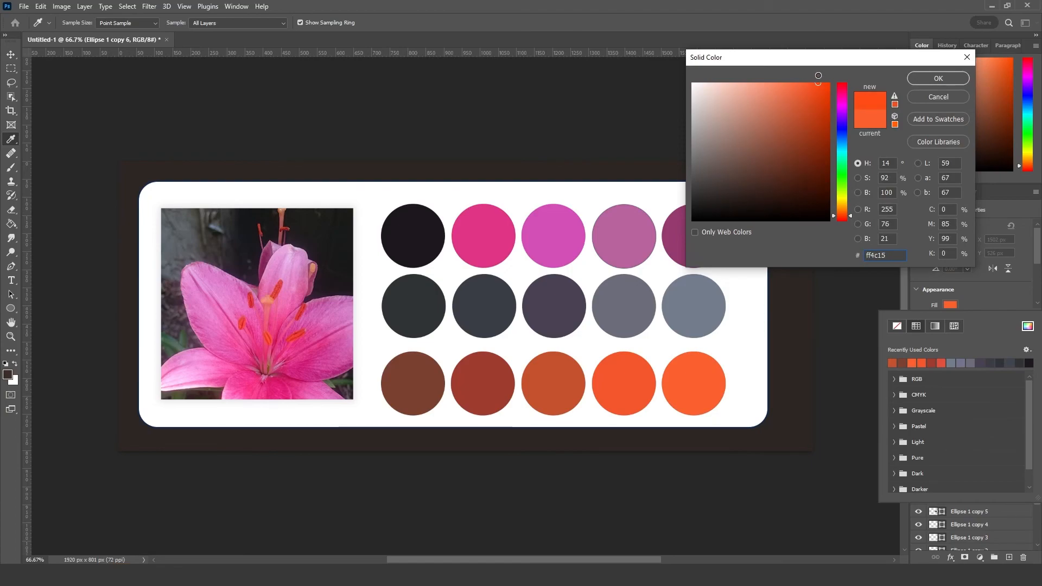
{"action": "left_click_drag", "start_coordinate": [851, 217], "coordinate": [852, 212]}
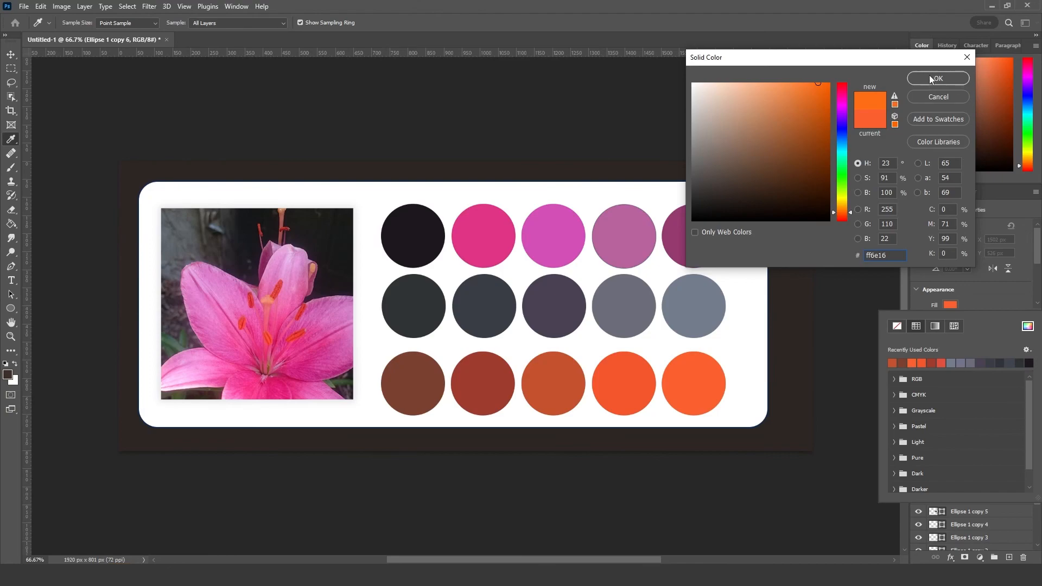
{"action": "left_click", "coordinate": [929, 77]}
{"action": "left_click", "coordinate": [584, 123]}
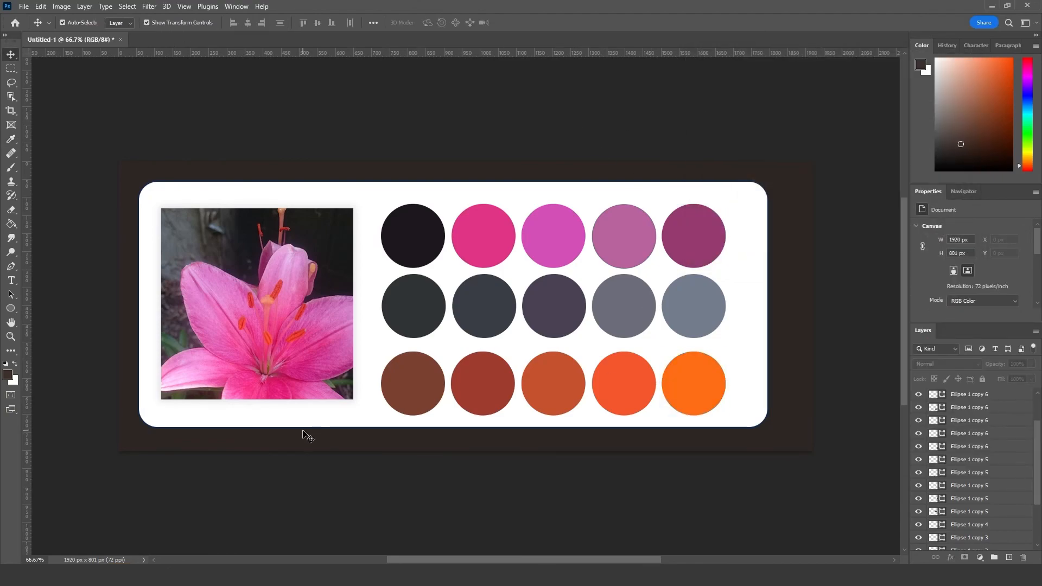